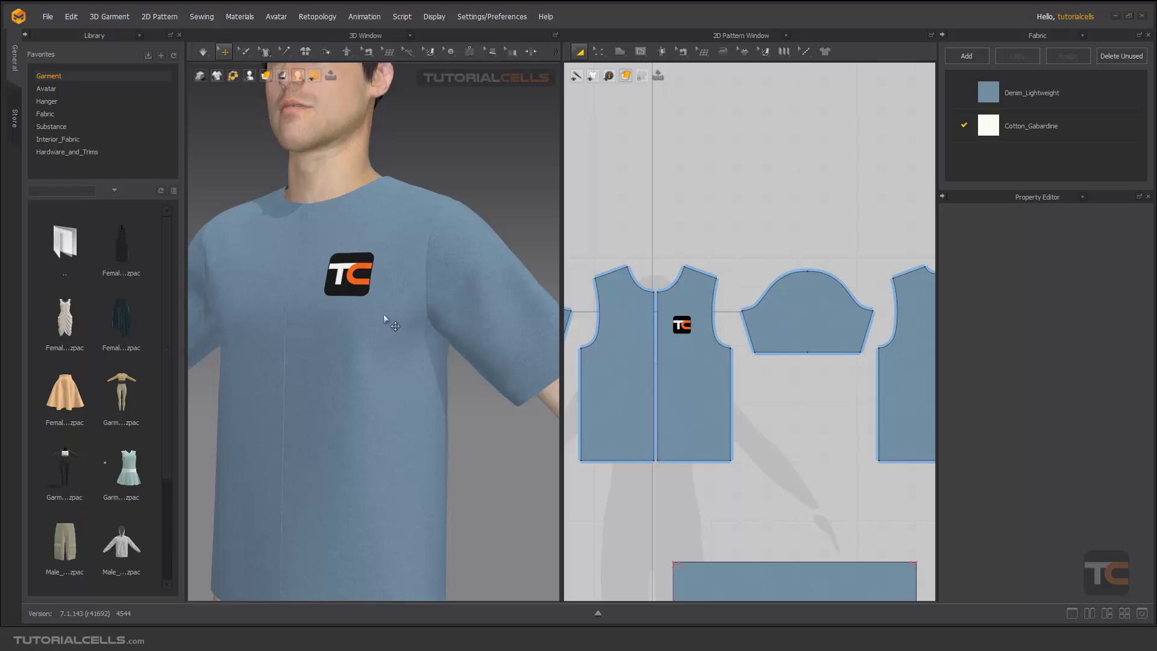
Delete the centre front seam joining the two front bodice patterns and simulate the garment to open the front
{"action": "middle_click_drag", "start_coordinate": [384, 315], "coordinate": [446, 279]}
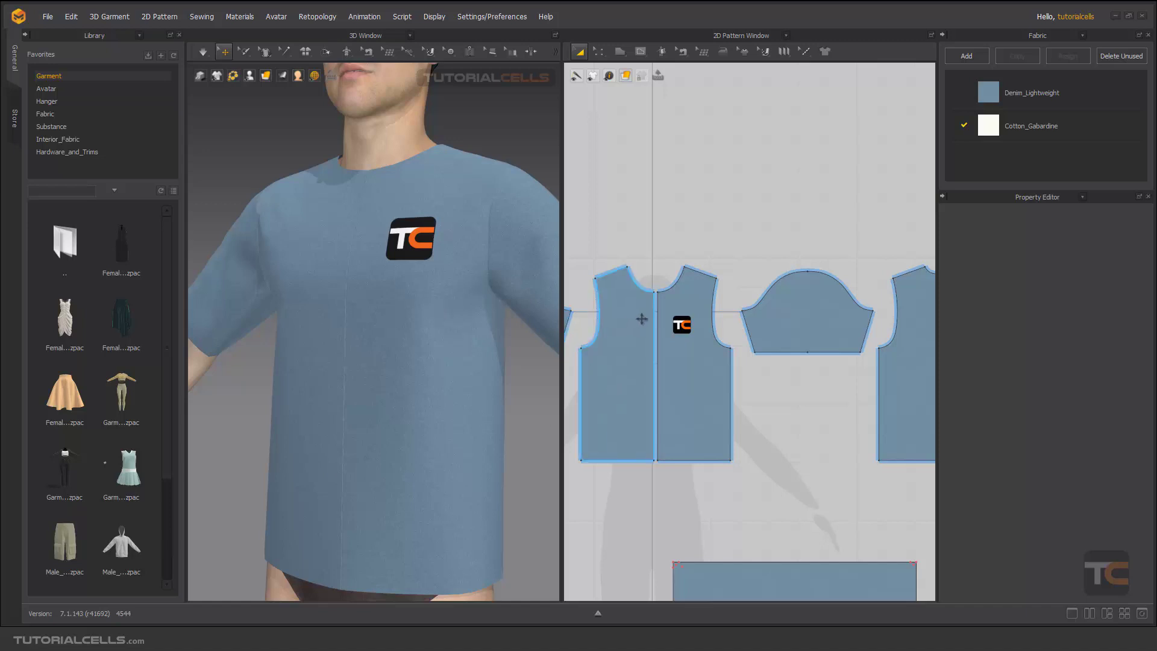
{"action": "scroll", "coordinate": [642, 319], "scroll_direction": "up", "scroll_amount": 5}
{"action": "left_click", "coordinate": [689, 269]}
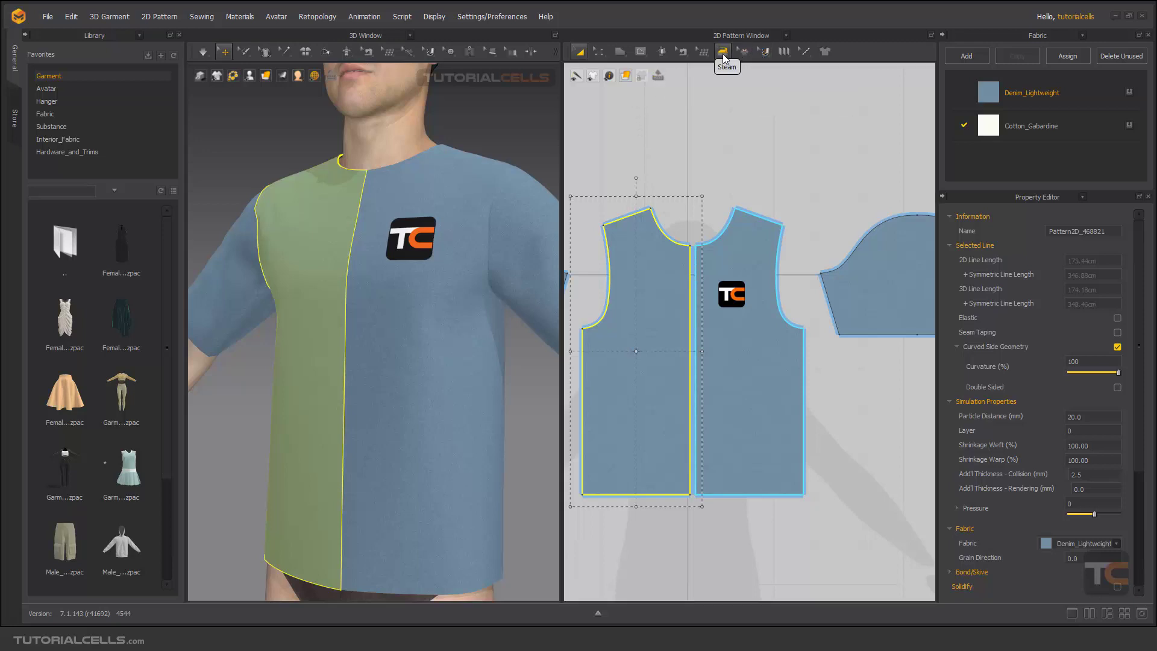
{"action": "left_click", "coordinate": [683, 51]}
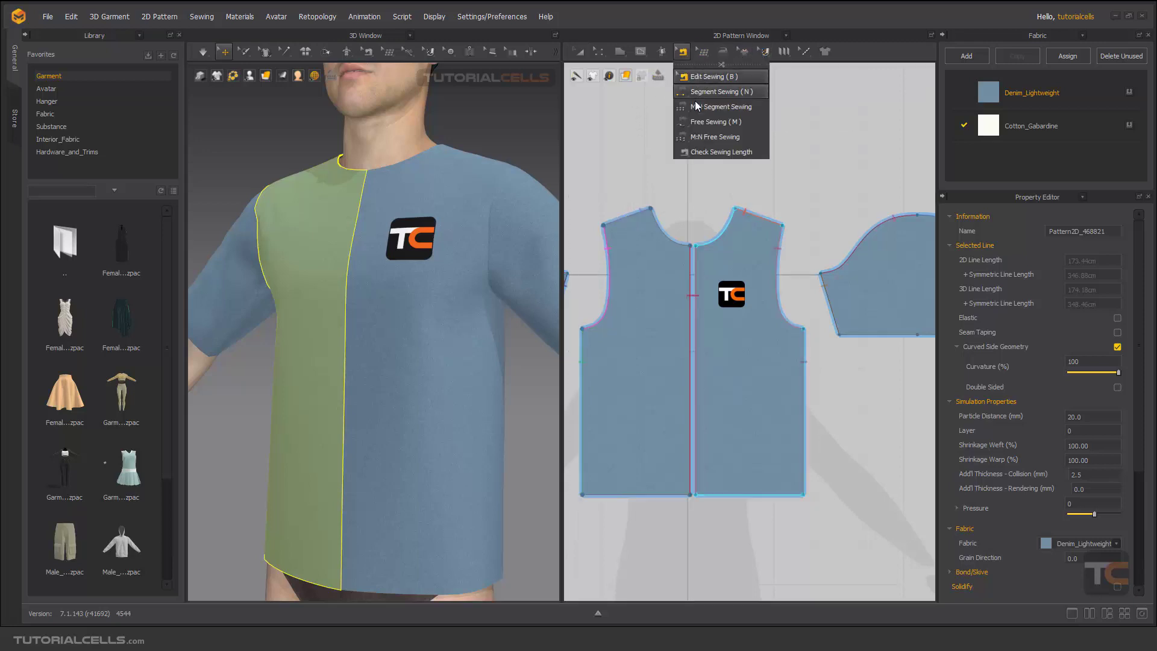
{"action": "left_click", "coordinate": [696, 95]}
{"action": "left_click", "coordinate": [692, 265]}
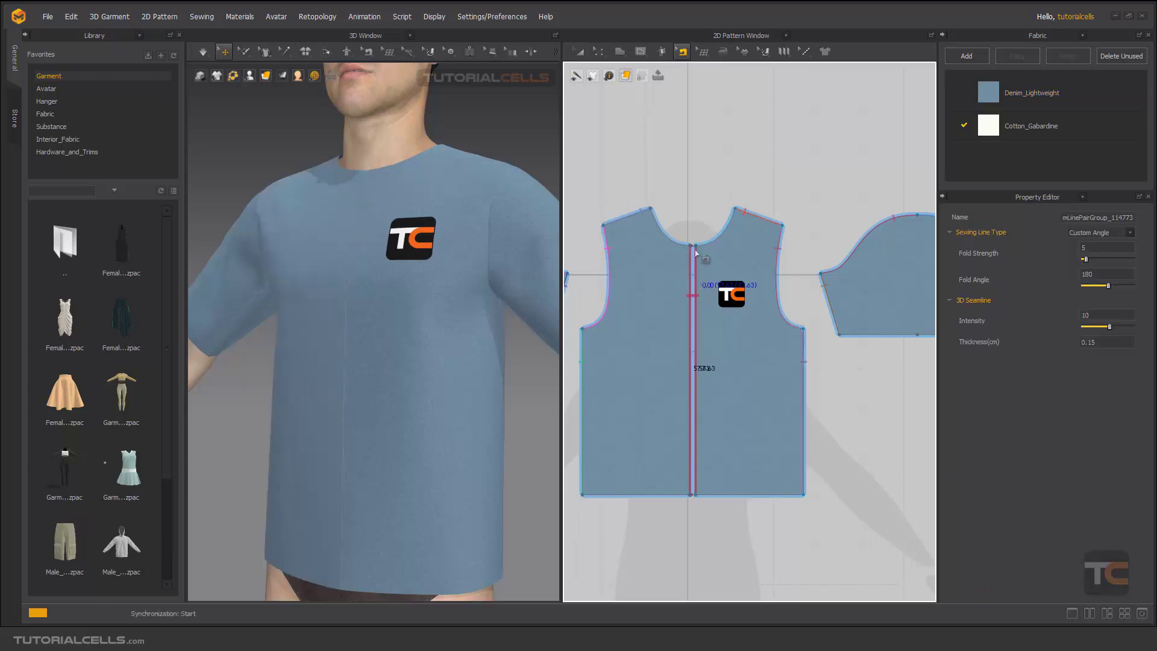
{"action": "key", "text": "Delete"}
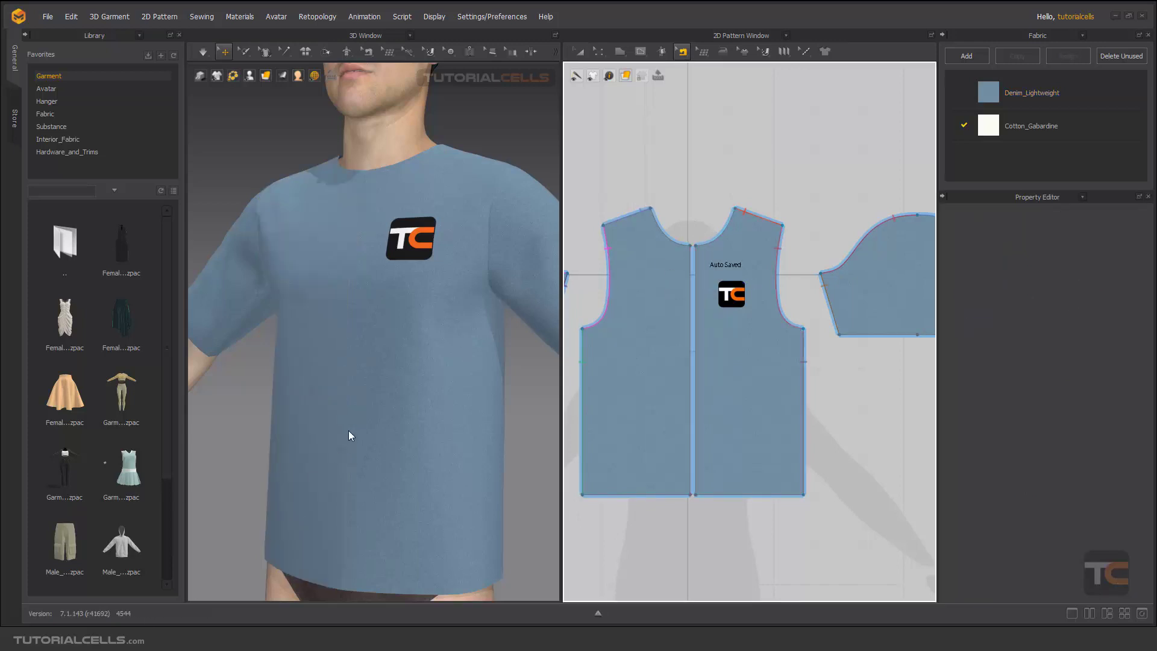
{"action": "key", "text": "space"}
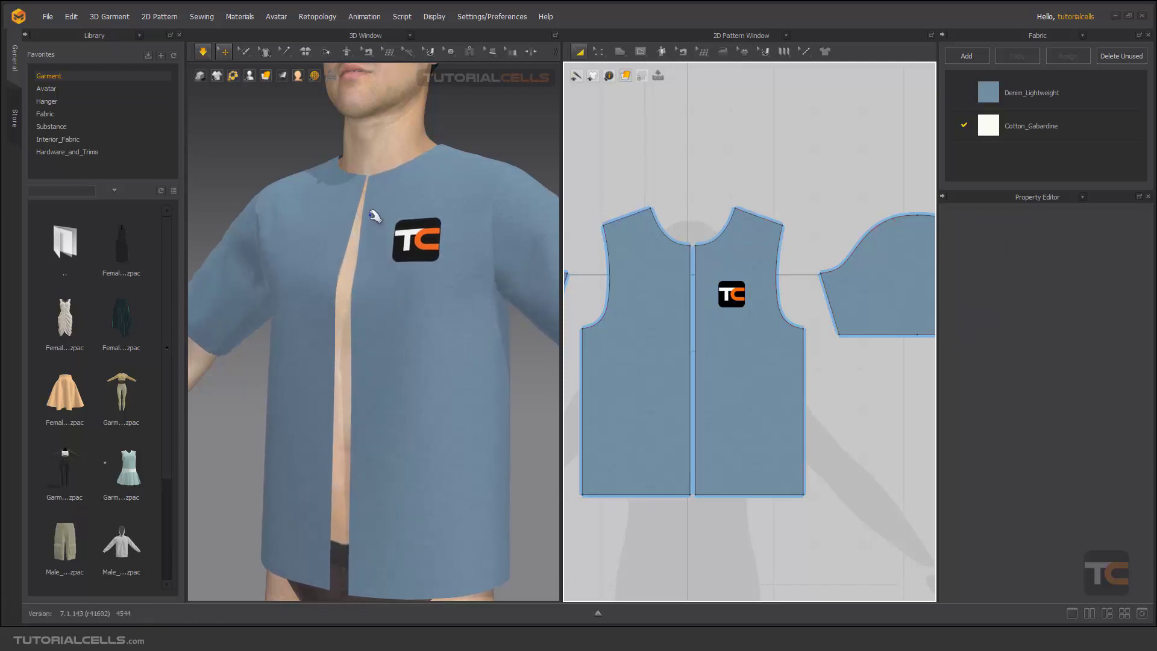
{"action": "key", "text": "space"}
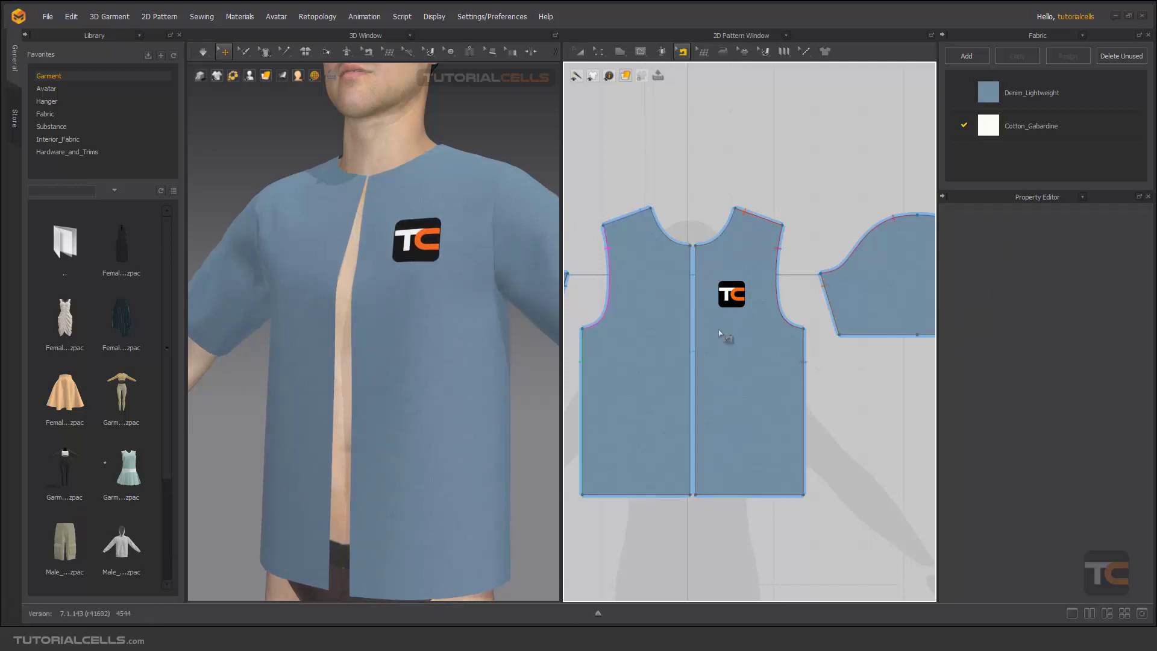
Remove the linked editing between the two front bodice patterns
{"action": "left_click", "coordinate": [579, 51]}
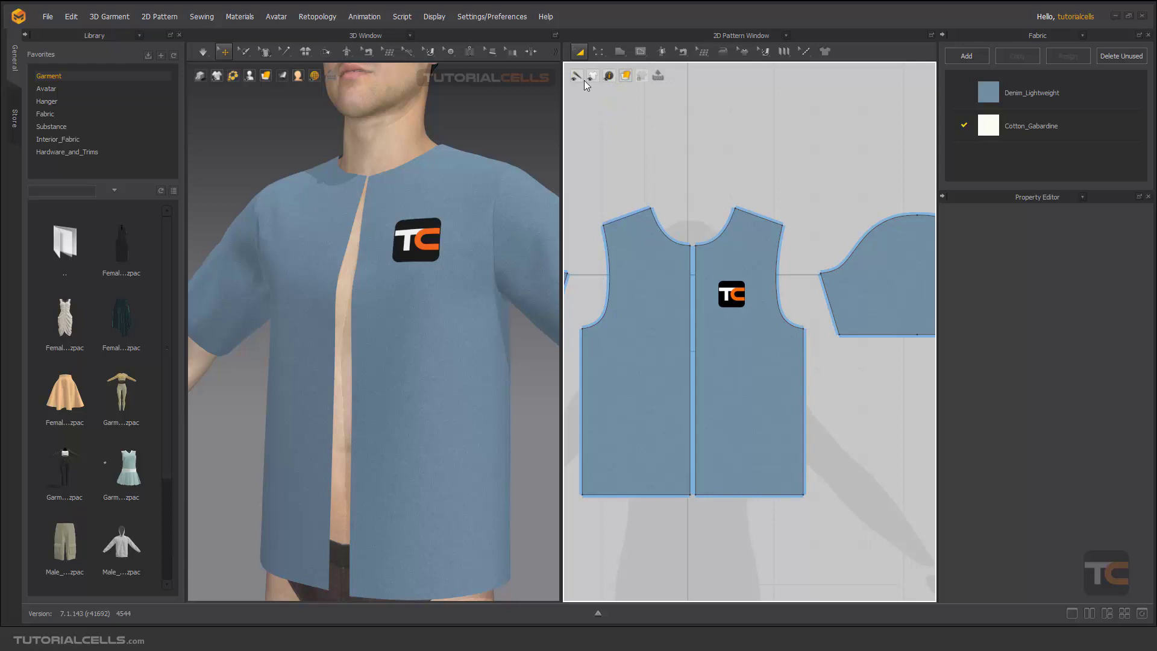
{"action": "left_click", "coordinate": [661, 270]}
{"action": "right_click", "coordinate": [663, 270]}
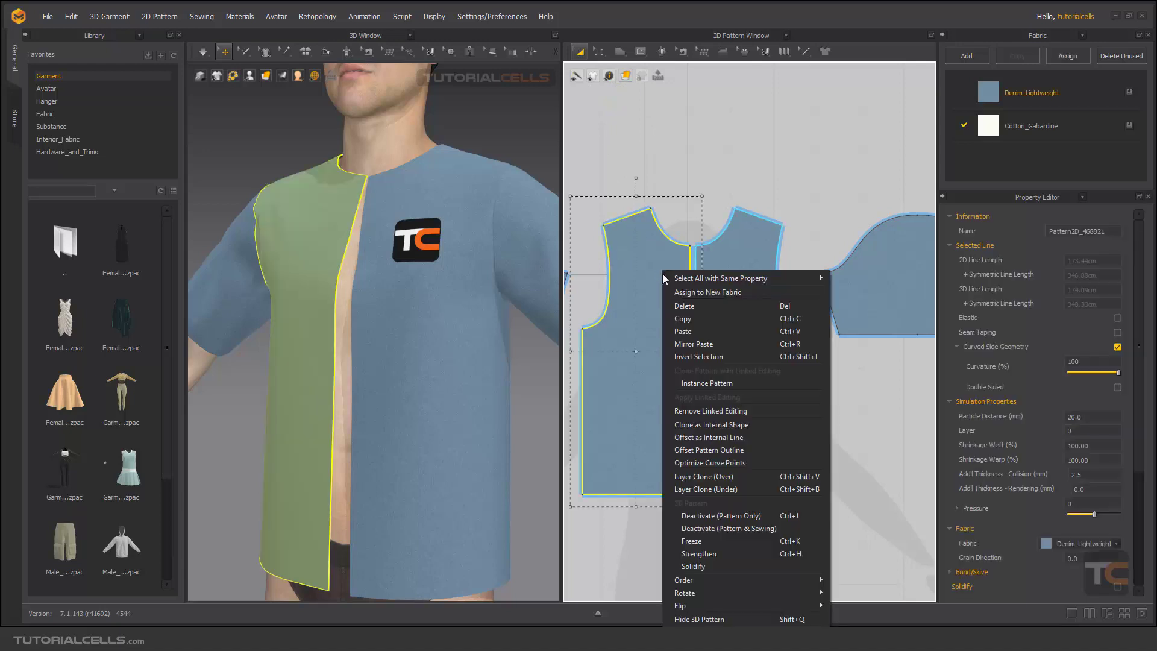
{"action": "left_click", "coordinate": [704, 411]}
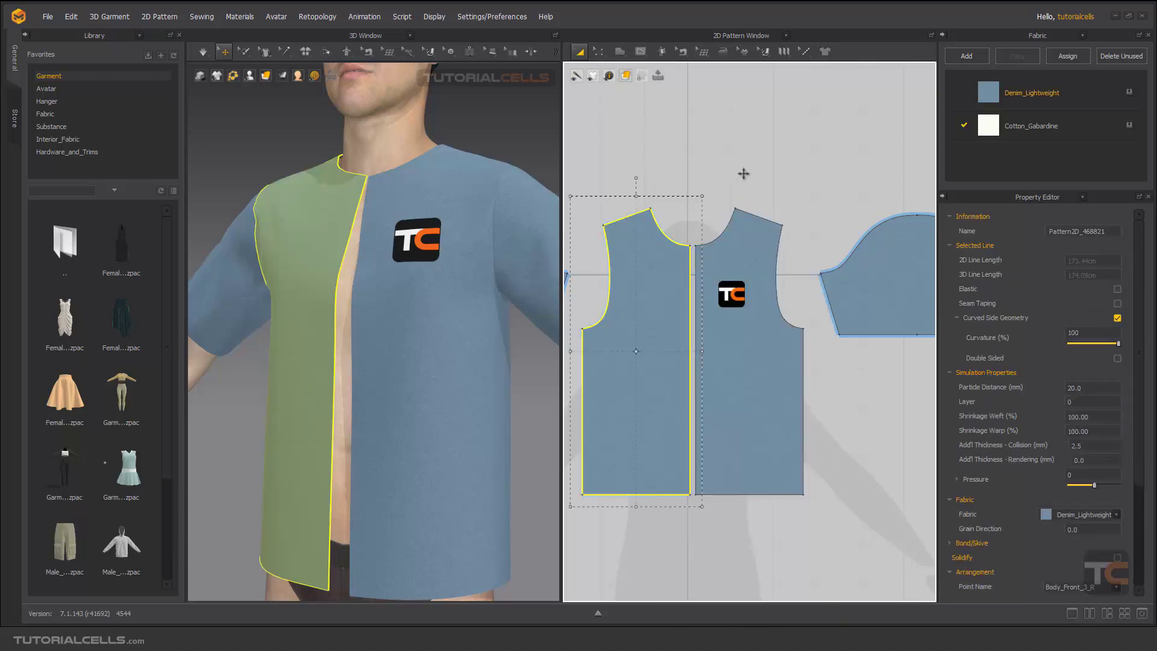
{"action": "left_click", "coordinate": [748, 238]}
{"action": "left_click", "coordinate": [663, 259]}
{"action": "scroll", "coordinate": [696, 243], "scroll_direction": "up", "scroll_amount": 5}
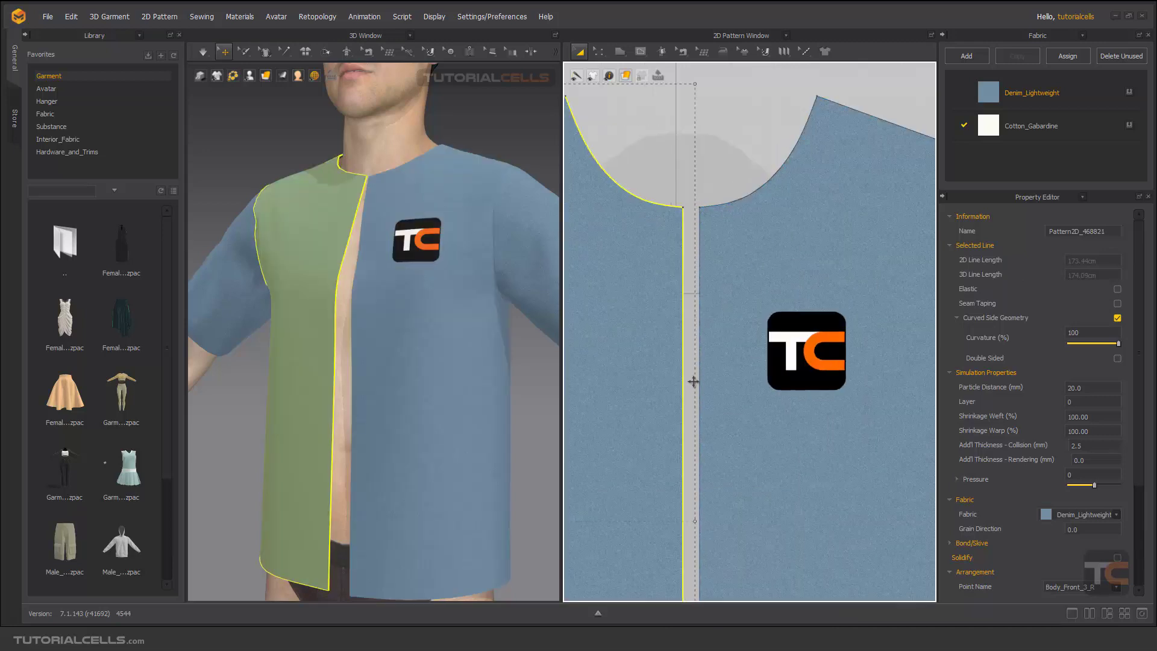
{"action": "scroll", "coordinate": [726, 340], "scroll_direction": "down", "scroll_amount": 5}
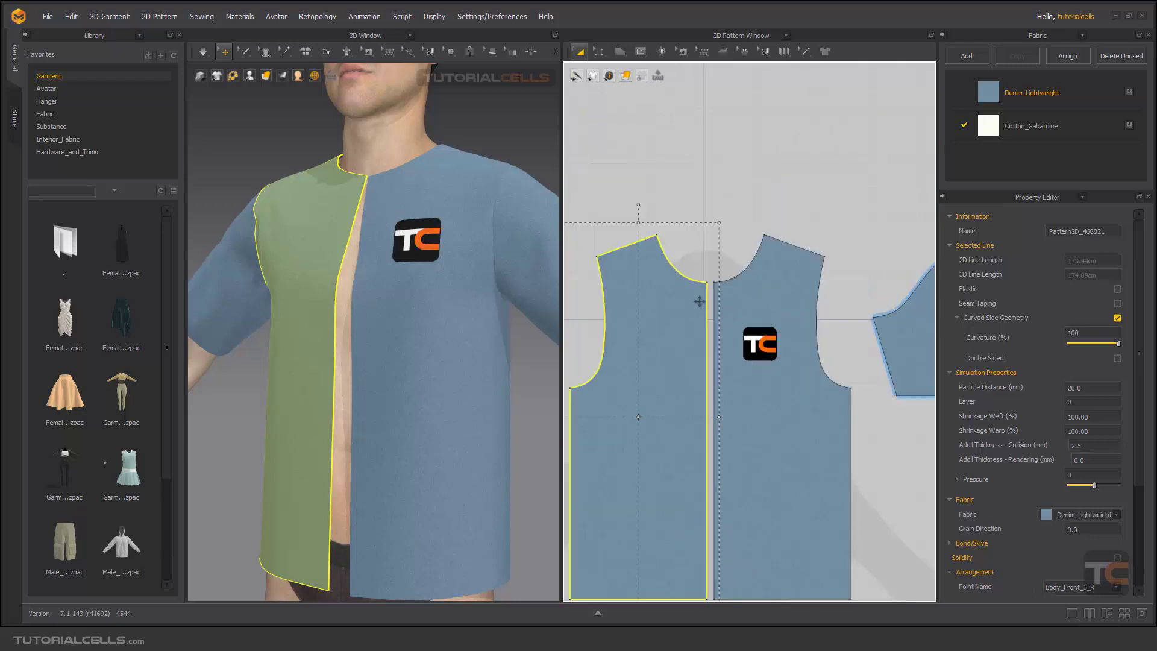
Draw the first side of a zipper along the logo panel's centre front edge, from the neckline corner to the hem
{"action": "left_click", "coordinate": [490, 136]}
{"action": "scroll", "coordinate": [386, 193], "scroll_direction": "down", "scroll_amount": 3}
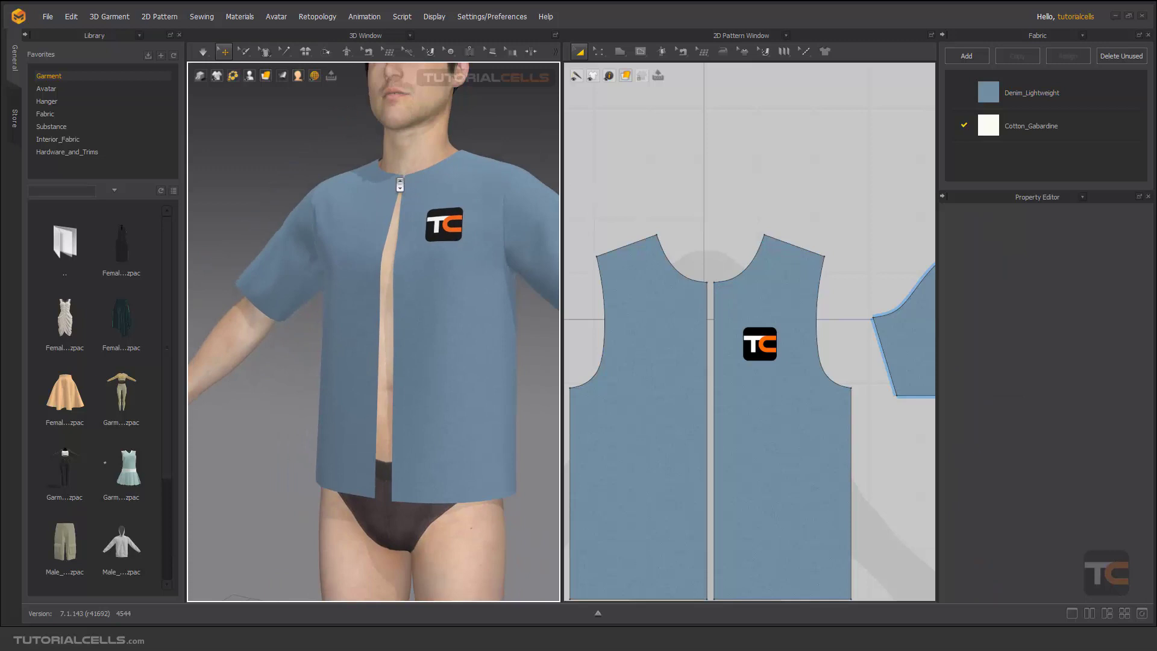
{"action": "scroll", "coordinate": [401, 184], "scroll_direction": "up", "scroll_amount": 4}
{"action": "scroll", "coordinate": [410, 283], "scroll_direction": "down", "scroll_amount": 3}
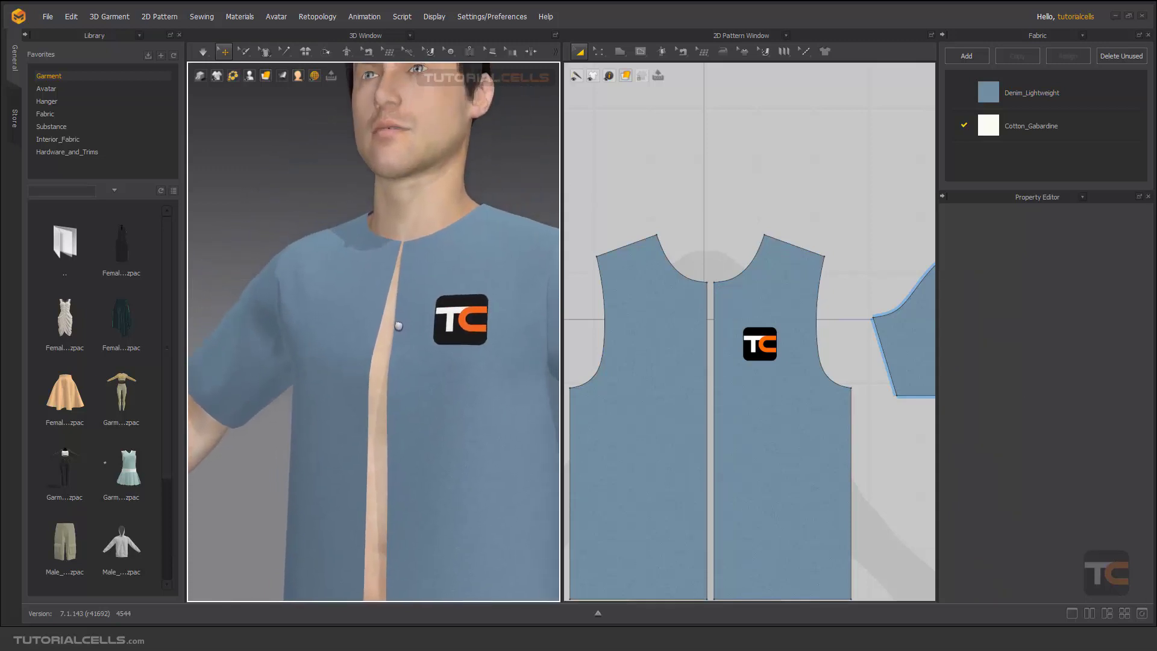
{"action": "scroll", "coordinate": [421, 274], "scroll_direction": "up", "scroll_amount": 4}
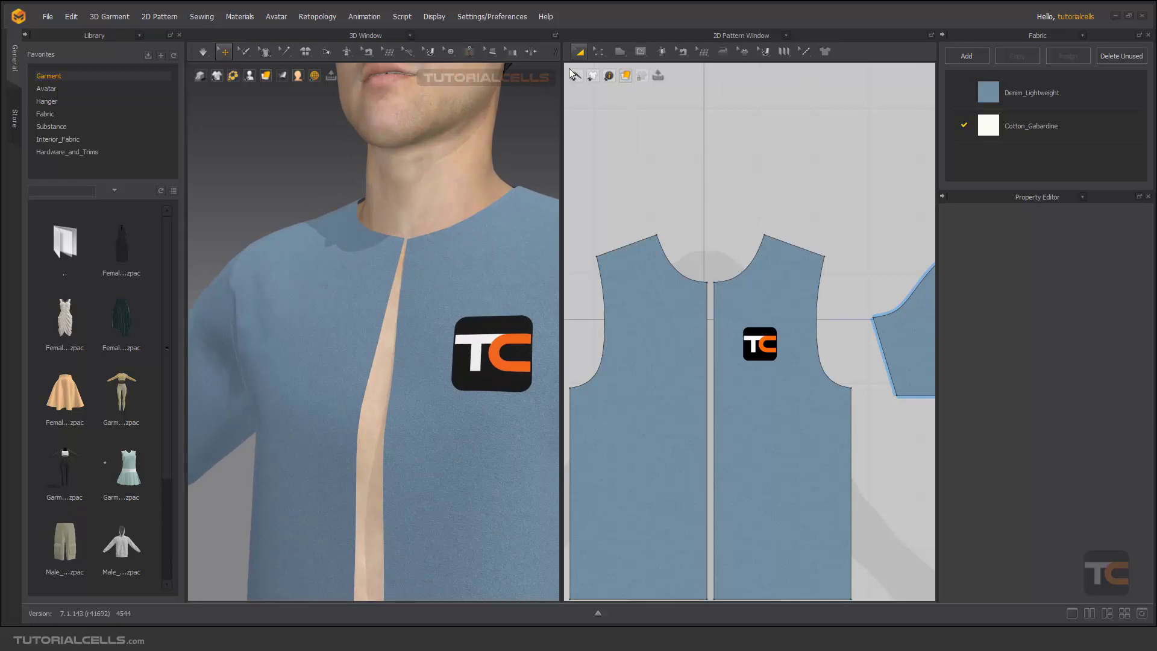
{"action": "left_click", "coordinate": [471, 52]}
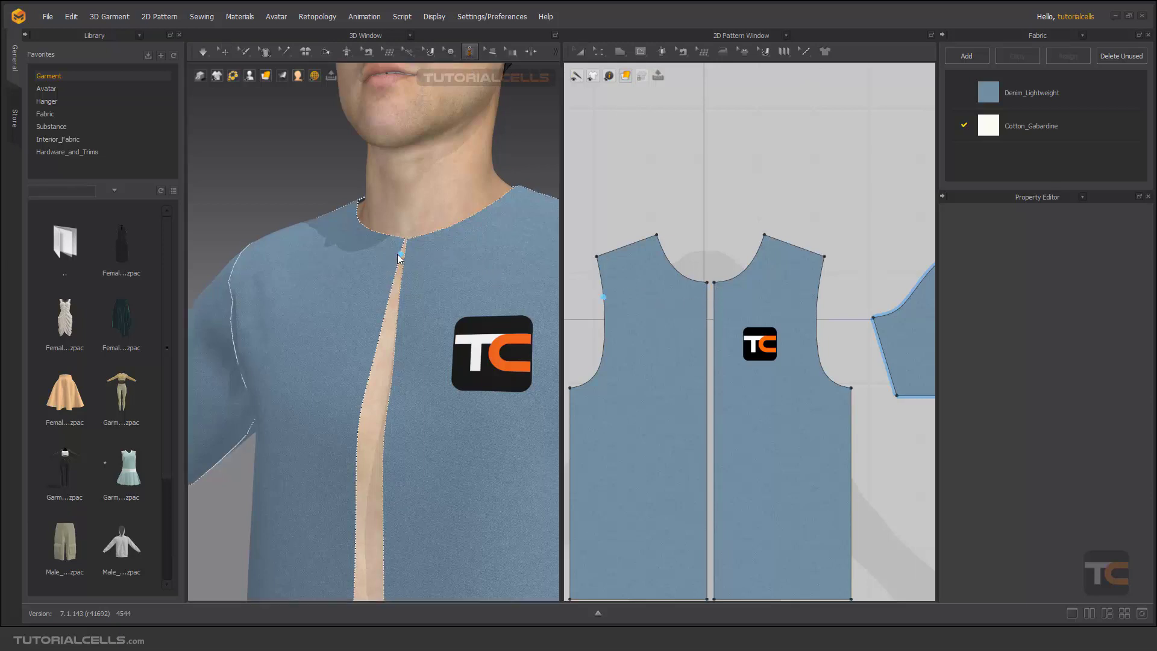
{"action": "scroll", "coordinate": [734, 344], "scroll_direction": "up", "scroll_amount": 8}
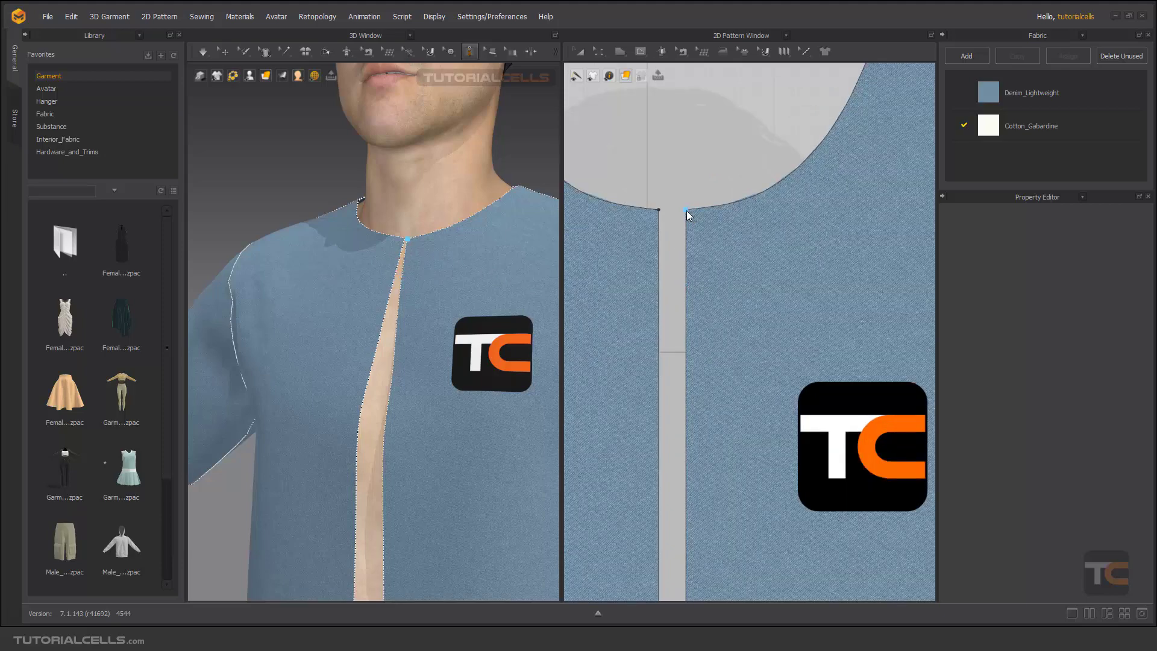
{"action": "scroll", "coordinate": [686, 211], "scroll_direction": "down", "scroll_amount": 8}
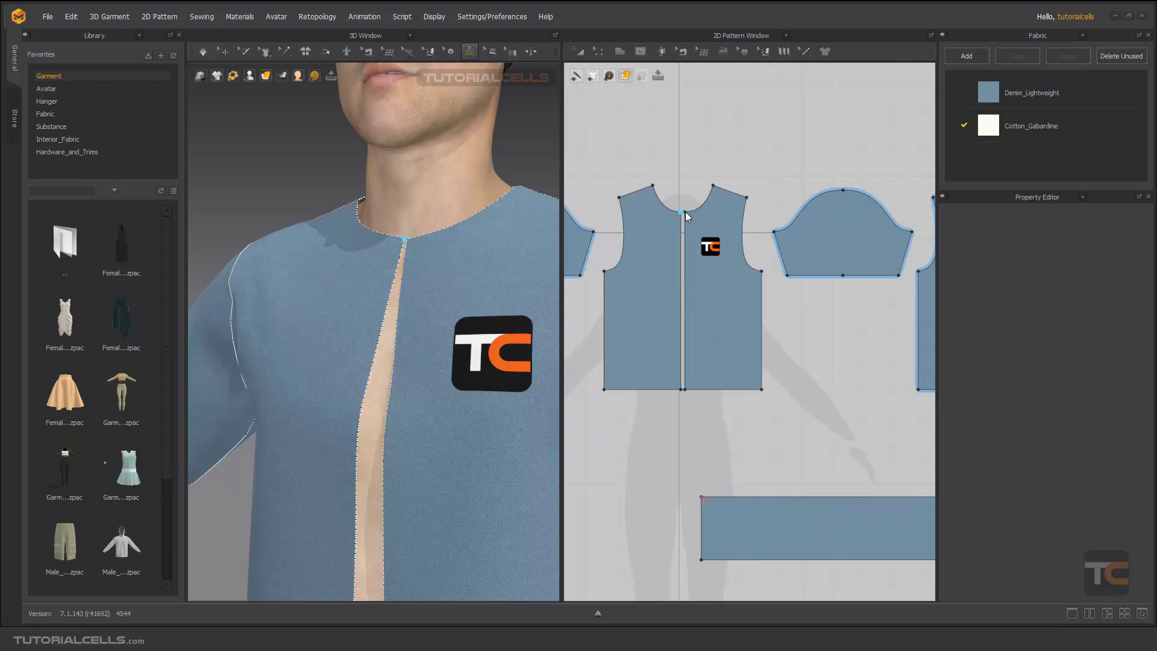
{"action": "scroll", "coordinate": [687, 212], "scroll_direction": "up", "scroll_amount": 10}
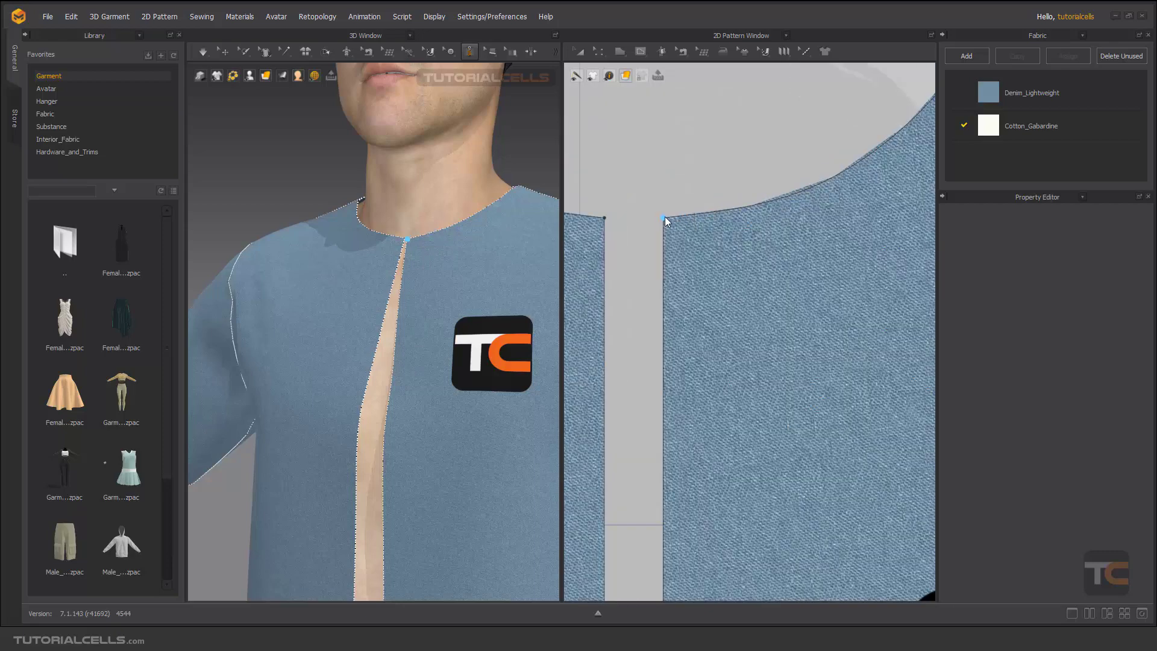
{"action": "scroll", "coordinate": [664, 217], "scroll_direction": "down", "scroll_amount": 4}
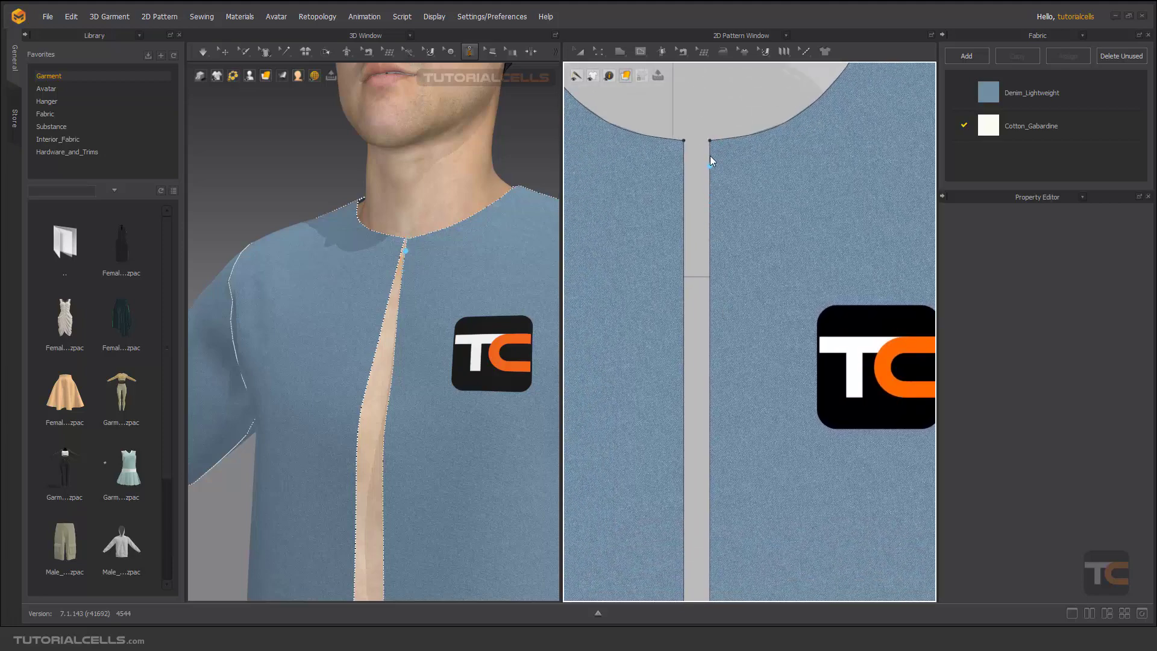
{"action": "left_click", "coordinate": [710, 141]}
{"action": "middle_click_drag", "start_coordinate": [715, 320], "coordinate": [712, 239]}
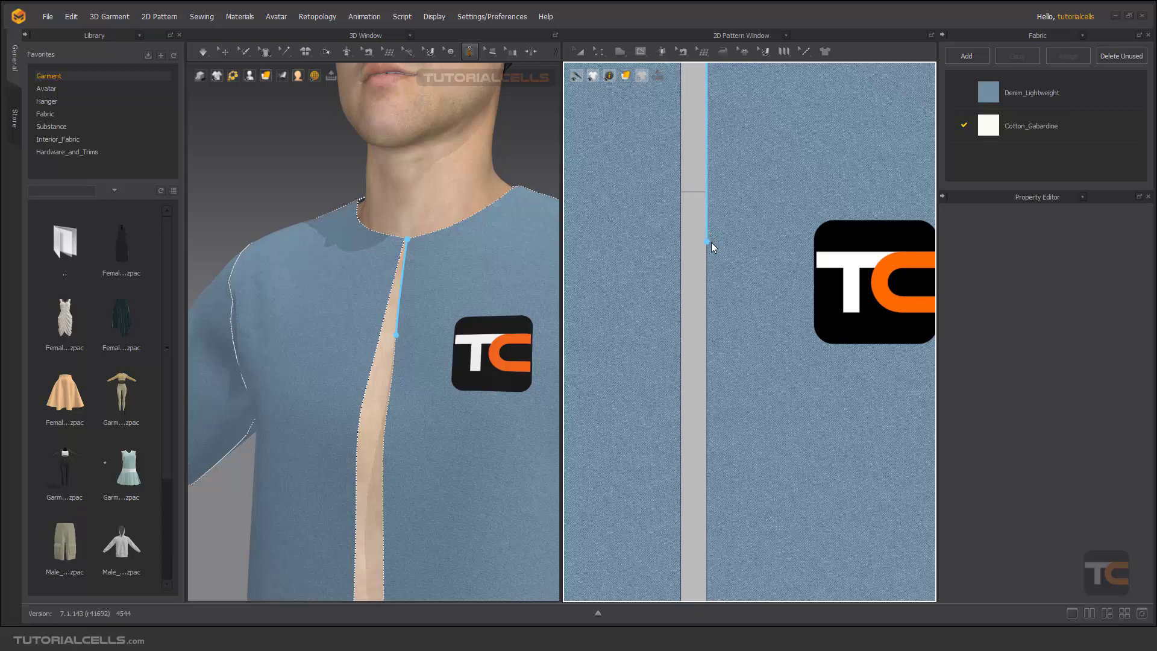
{"action": "middle_click_drag", "start_coordinate": [710, 395], "coordinate": [707, 214]}
{"action": "scroll", "coordinate": [707, 214], "scroll_direction": "down", "scroll_amount": 2}
{"action": "scroll", "coordinate": [700, 329], "scroll_direction": "down", "scroll_amount": 1}
{"action": "middle_click_drag", "start_coordinate": [704, 363], "coordinate": [707, 192]}
{"action": "scroll", "coordinate": [697, 289], "scroll_direction": "up", "scroll_amount": 3}
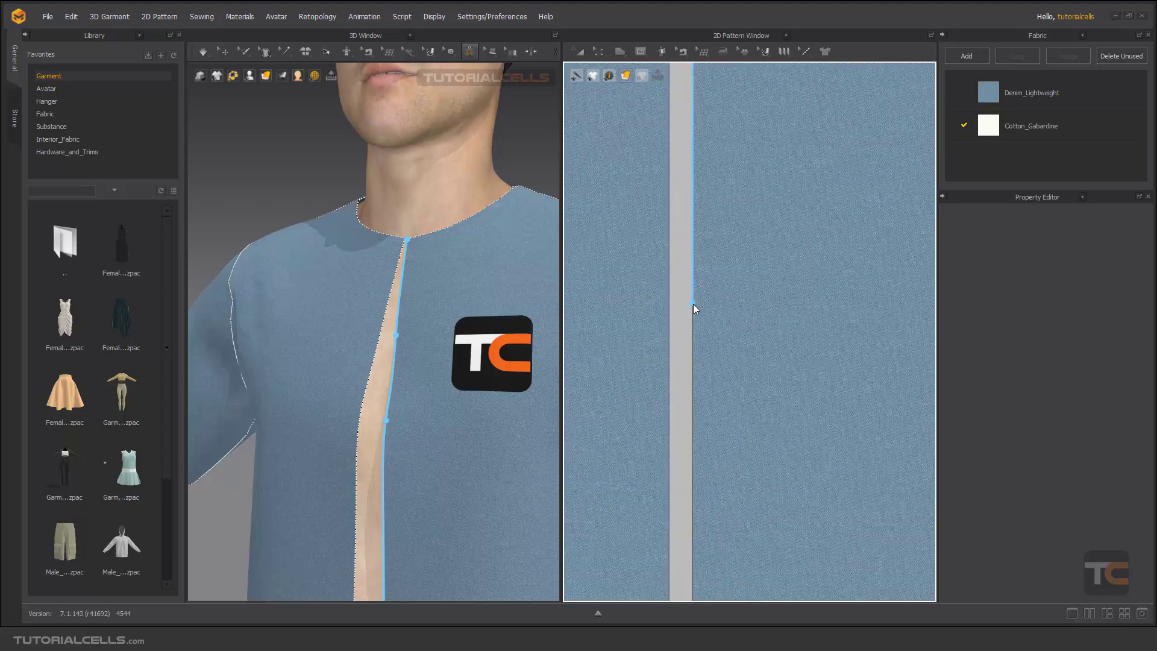
{"action": "middle_click_drag", "start_coordinate": [719, 414], "coordinate": [681, 276]}
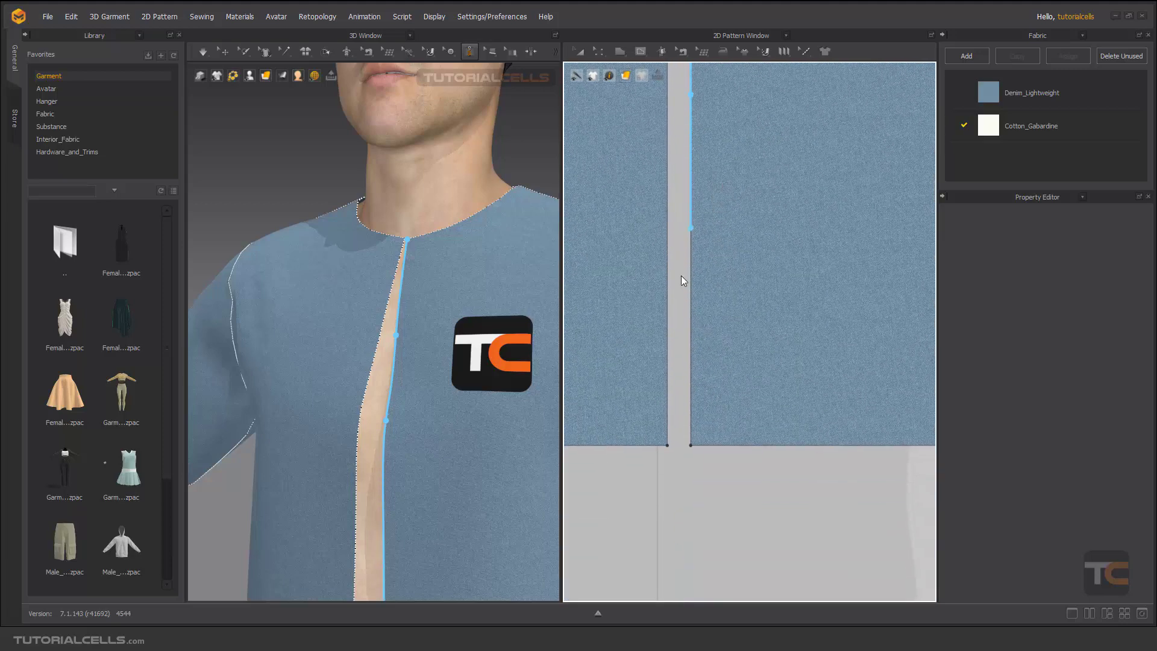
{"action": "left_click", "coordinate": [692, 446]}
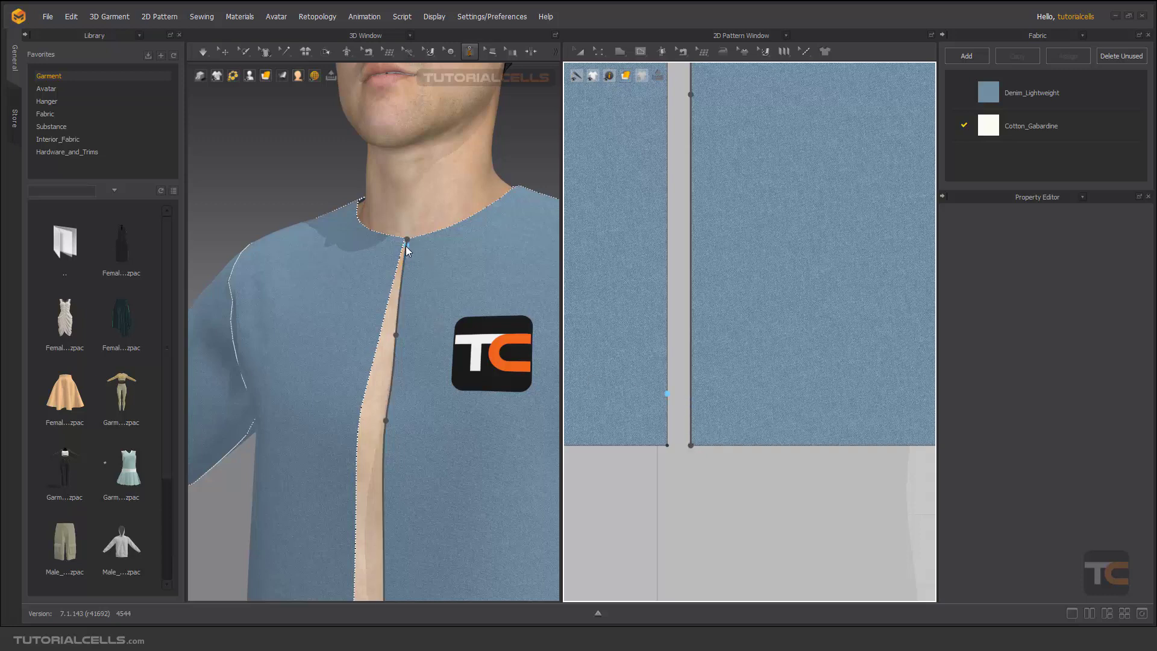
Draw the zipper's second side along the opposite front panel's centre edge, from the neckline corner to the hem
{"action": "scroll", "coordinate": [584, 245], "scroll_direction": "down", "scroll_amount": 5}
{"action": "scroll", "coordinate": [796, 228], "scroll_direction": "up", "scroll_amount": 6}
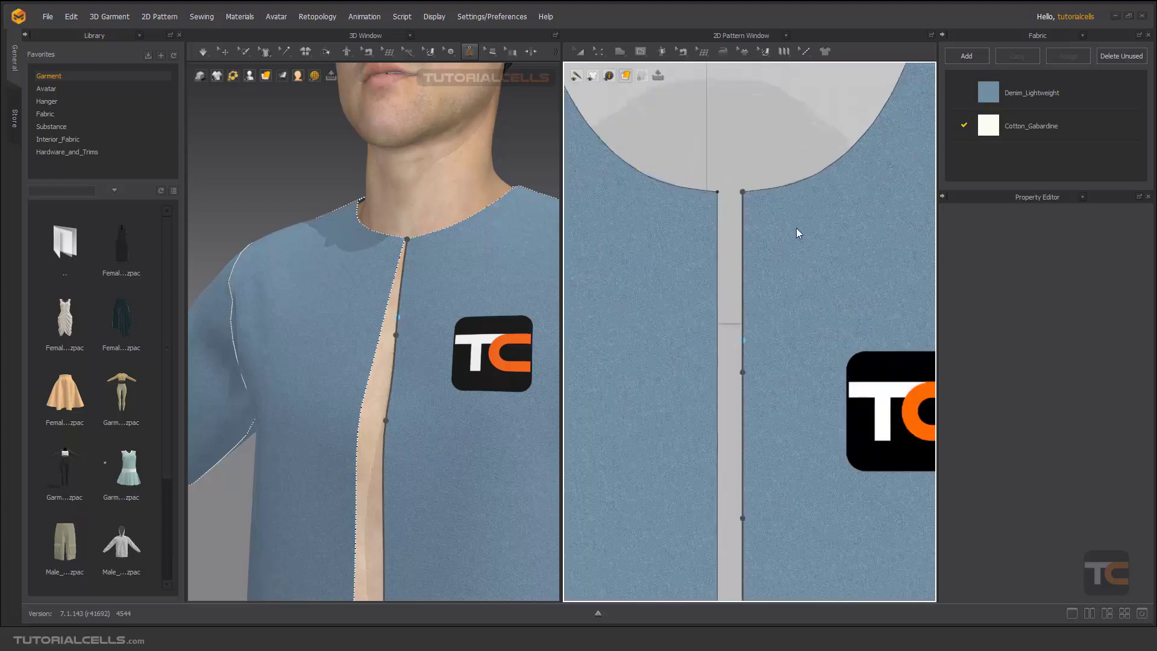
{"action": "scroll", "coordinate": [734, 202], "scroll_direction": "up", "scroll_amount": 3}
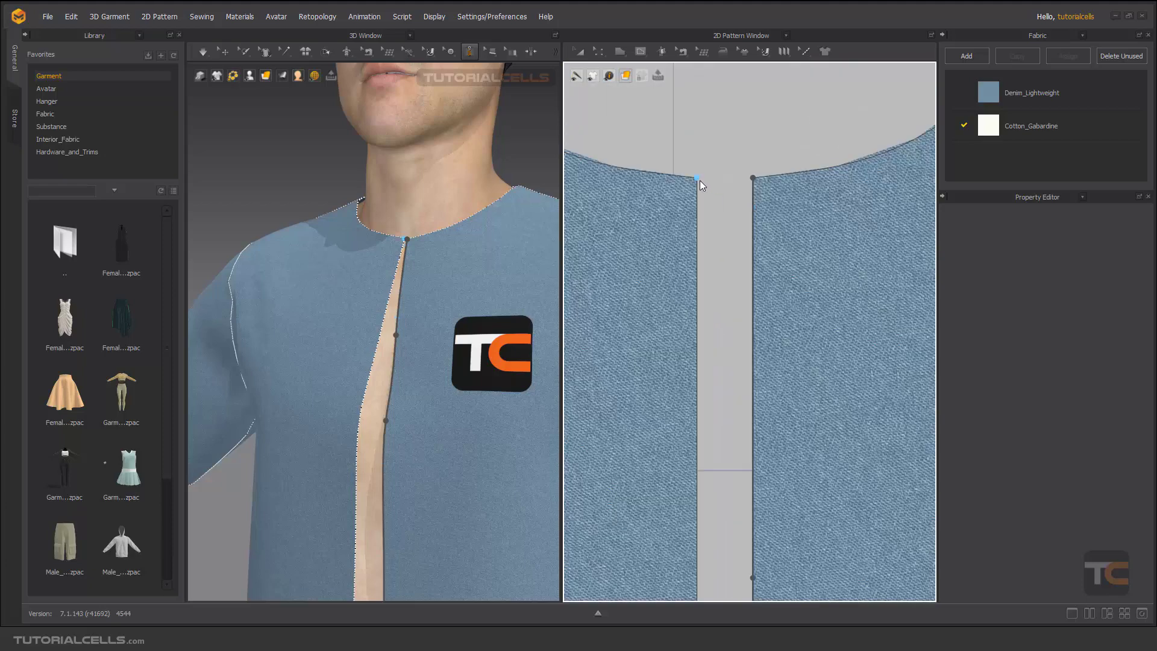
{"action": "left_click", "coordinate": [697, 178]}
{"action": "scroll", "coordinate": [708, 406], "scroll_direction": "down", "scroll_amount": 3}
{"action": "middle_click_drag", "start_coordinate": [708, 405], "coordinate": [678, 179]}
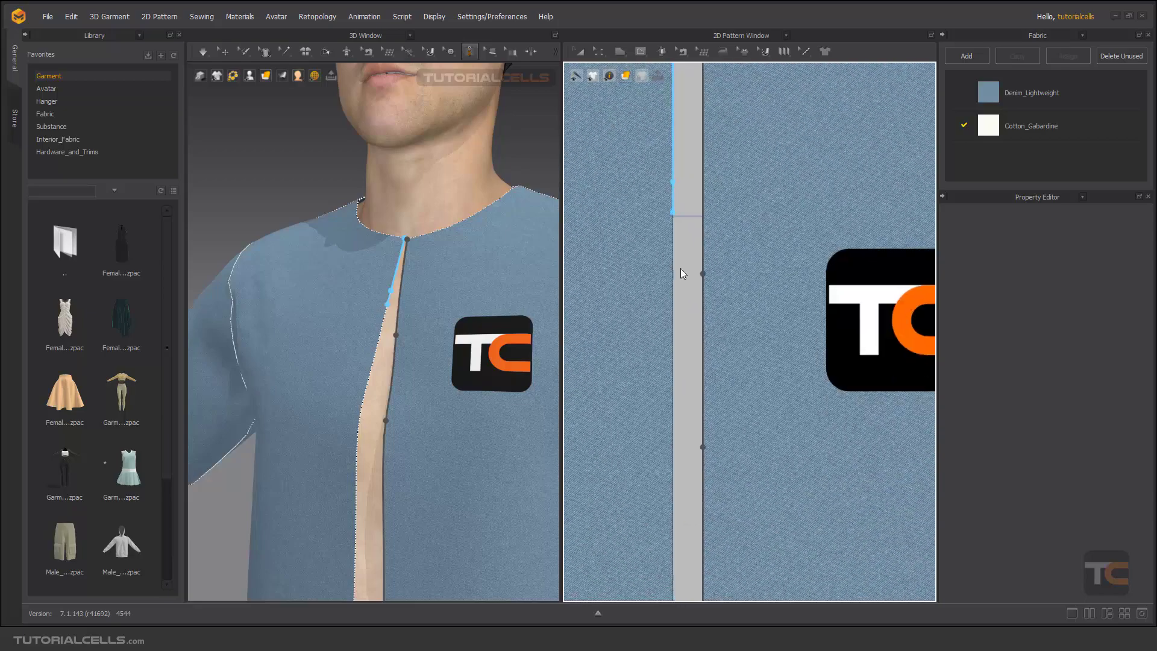
{"action": "middle_click_drag", "start_coordinate": [700, 324], "coordinate": [680, 158]}
{"action": "left_click", "coordinate": [653, 370]}
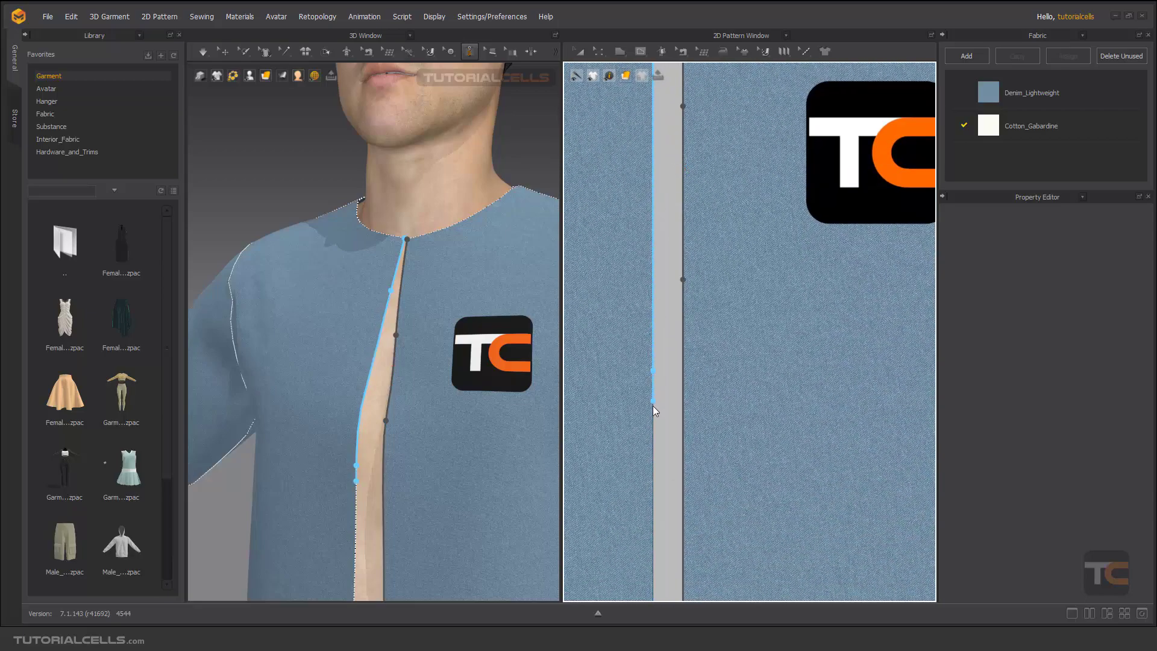
{"action": "middle_click_drag", "start_coordinate": [653, 380], "coordinate": [658, 193]}
{"action": "middle_click_drag", "start_coordinate": [689, 435], "coordinate": [692, 168]}
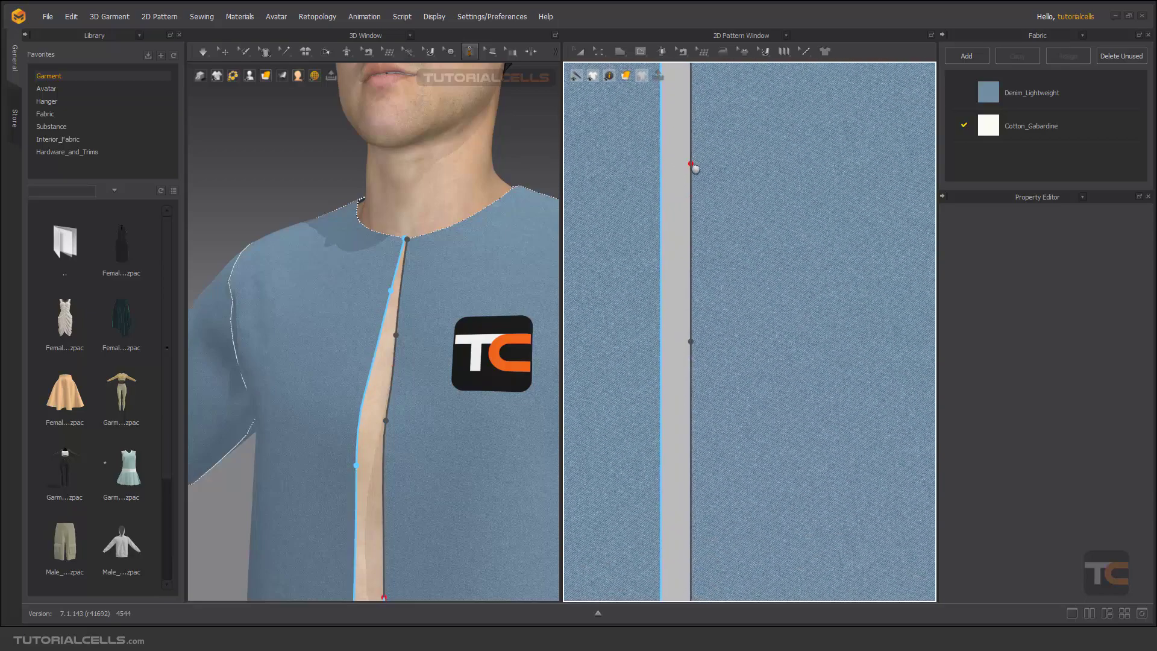
{"action": "left_click", "coordinate": [660, 390]}
{"action": "middle_click_drag", "start_coordinate": [660, 390], "coordinate": [660, 191]}
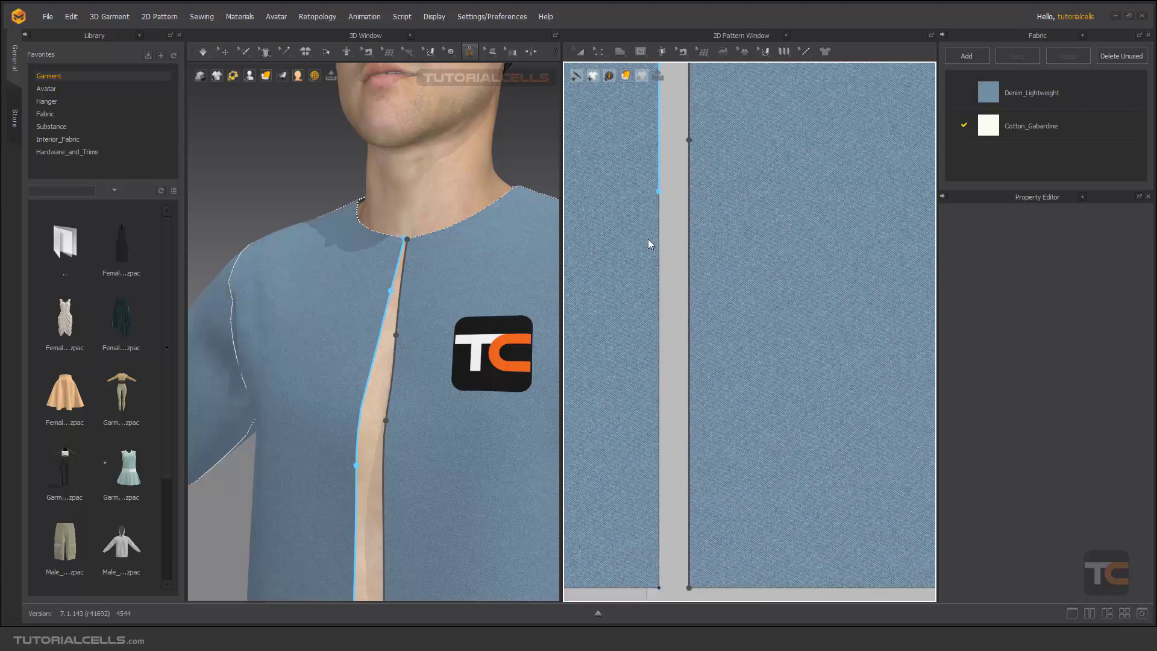
{"action": "left_click", "coordinate": [659, 588]}
Simulate the garment to pull the front opening closed with the zipper, and return to the Select/Move tool
{"action": "double_click", "coordinate": [411, 248]}
{"action": "scroll", "coordinate": [414, 249], "scroll_direction": "up", "scroll_amount": 5}
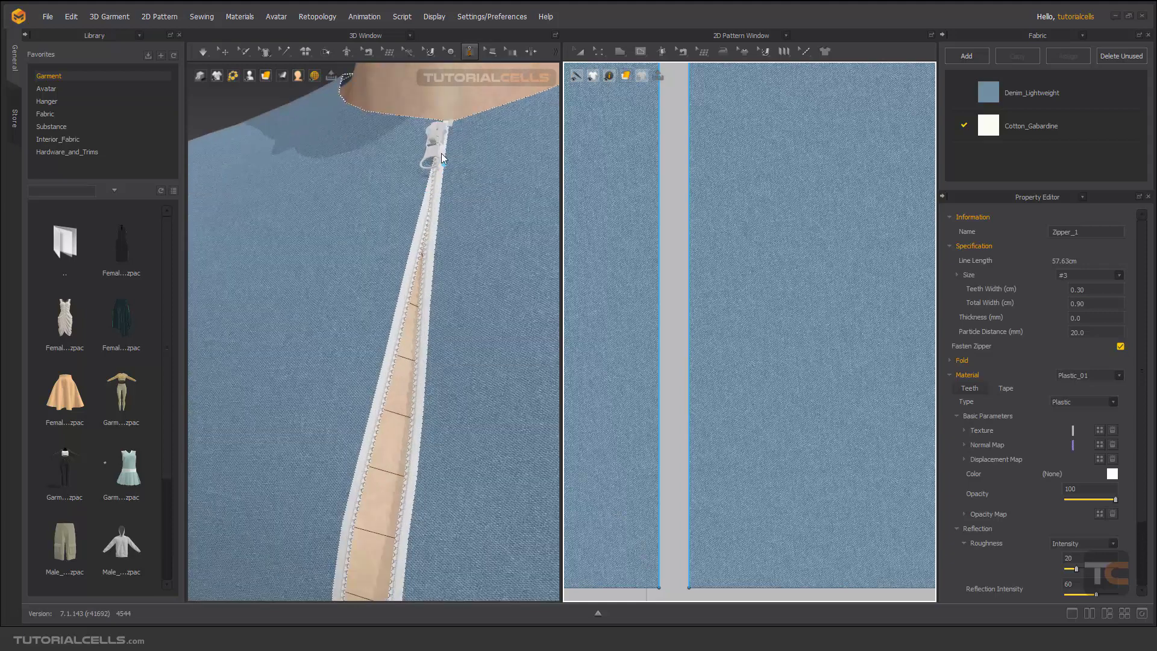
{"action": "middle_click_drag", "start_coordinate": [420, 219], "coordinate": [405, 248]}
{"action": "key", "text": "space"}
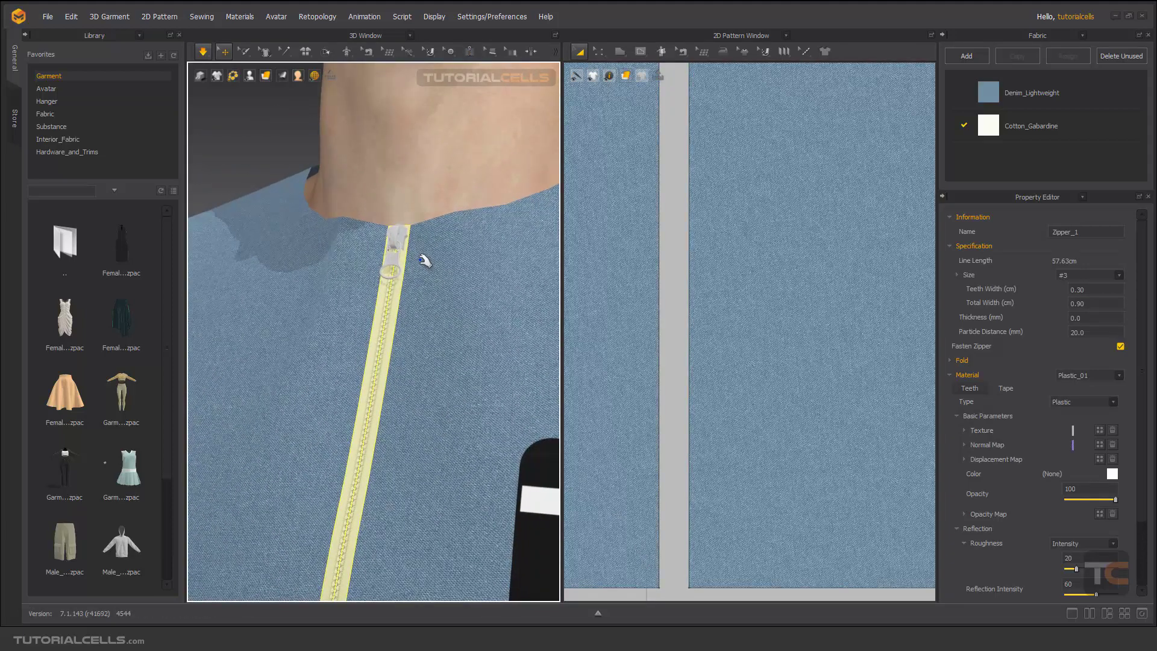
{"action": "key", "text": "space"}
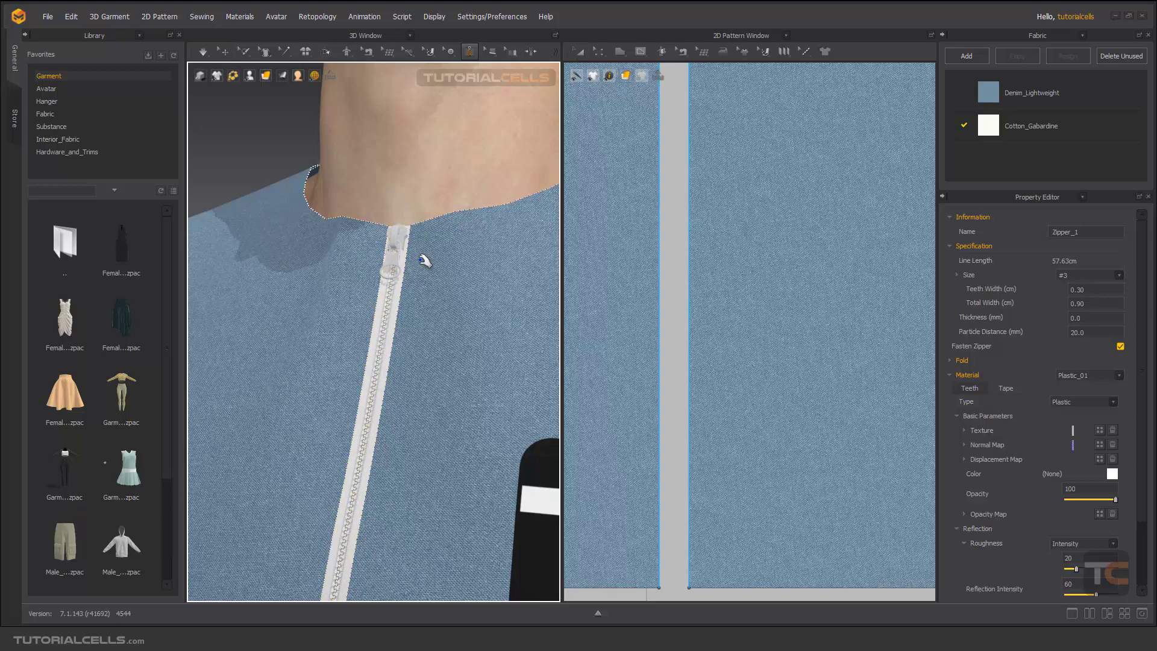
{"action": "middle_click_drag", "start_coordinate": [419, 259], "coordinate": [404, 226]}
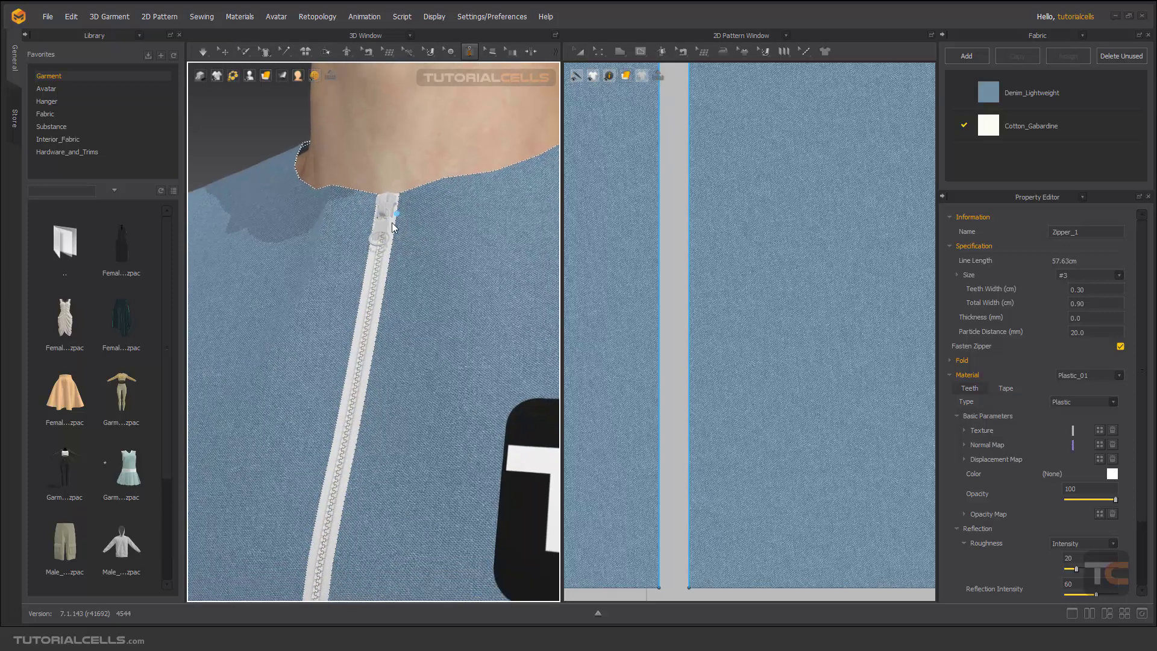
{"action": "left_click", "coordinate": [223, 52]}
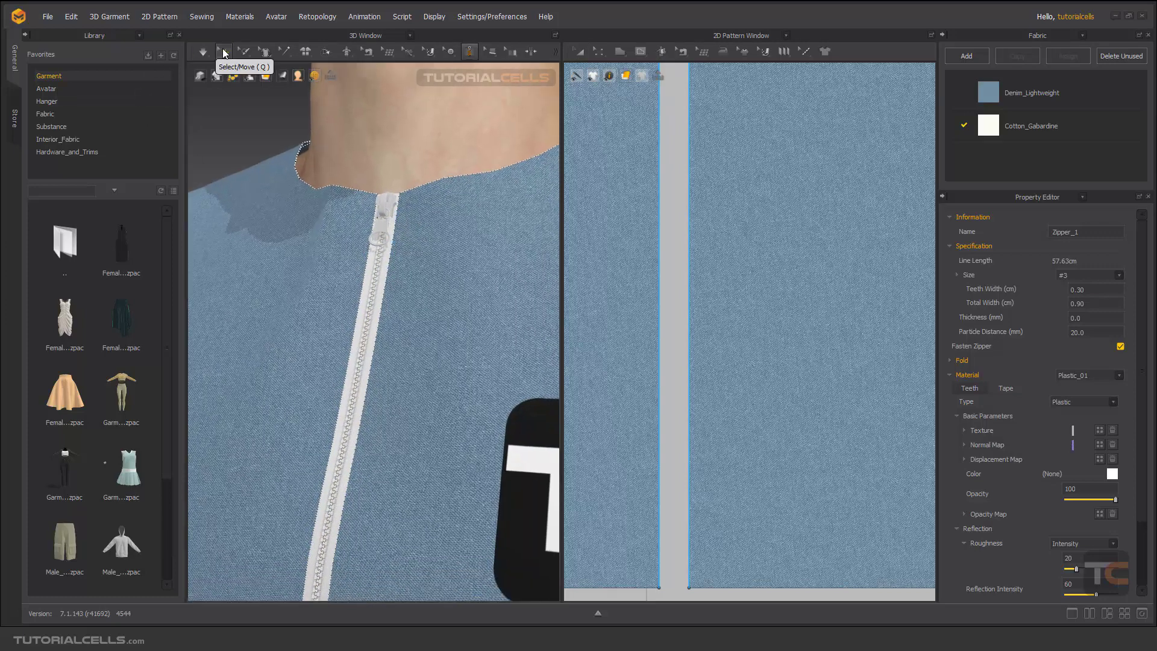
Compare the property settings of the zipper tape with those of its slider by selecting each in turn
{"action": "left_click", "coordinate": [381, 277]}
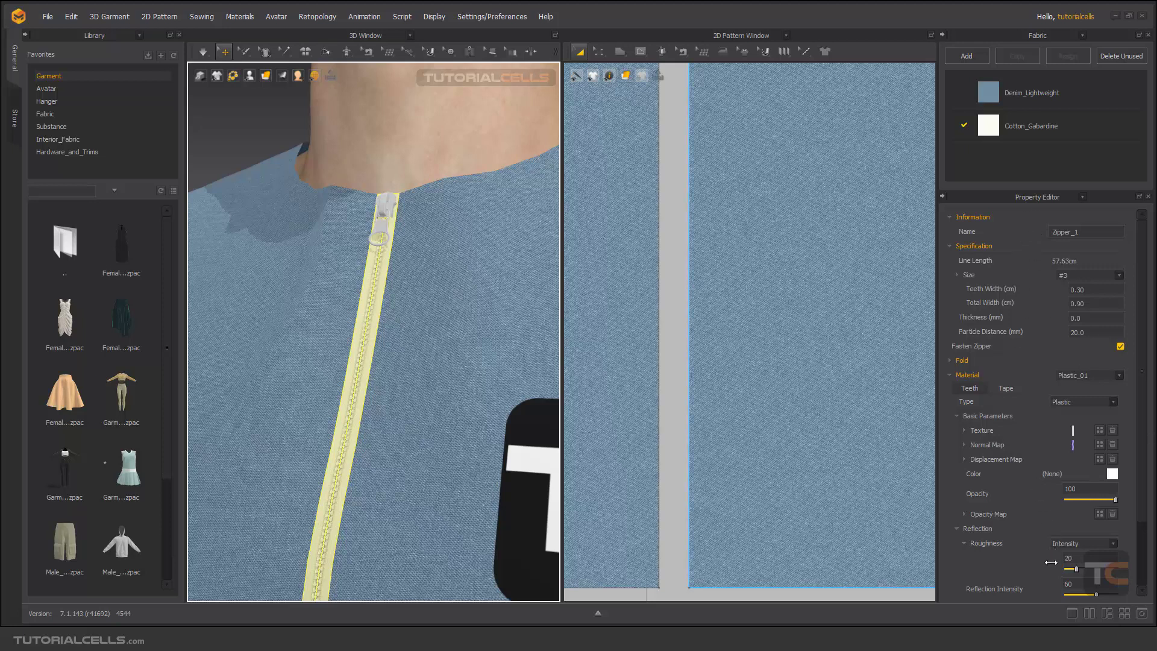
{"action": "left_click", "coordinate": [388, 202]}
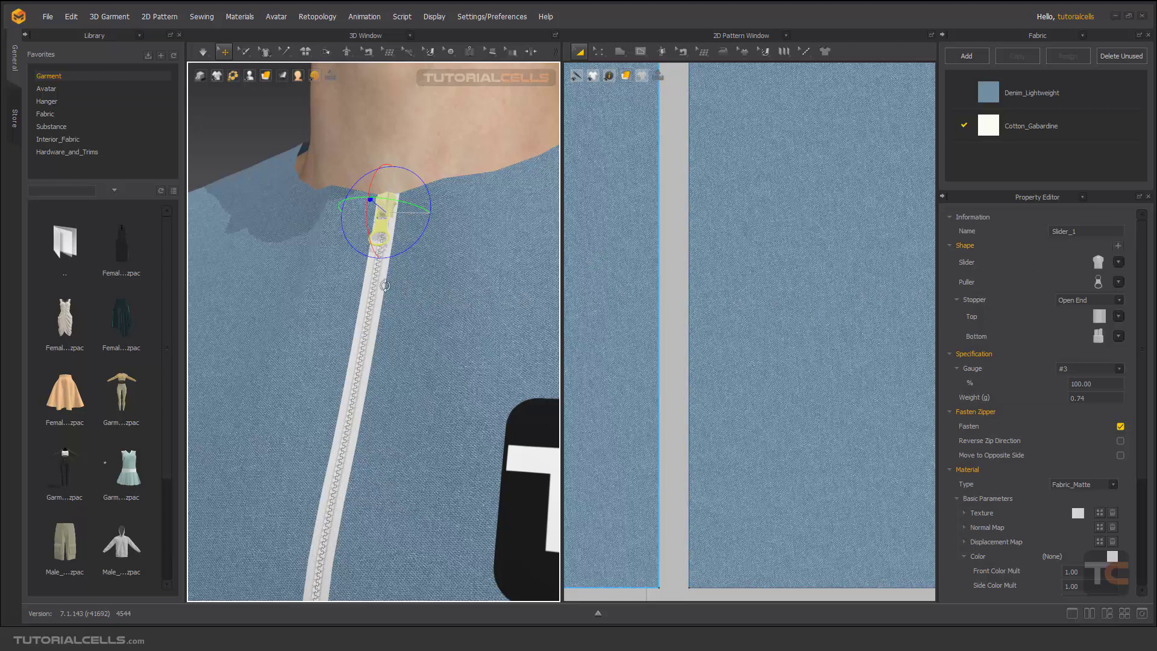
{"action": "left_click", "coordinate": [381, 284]}
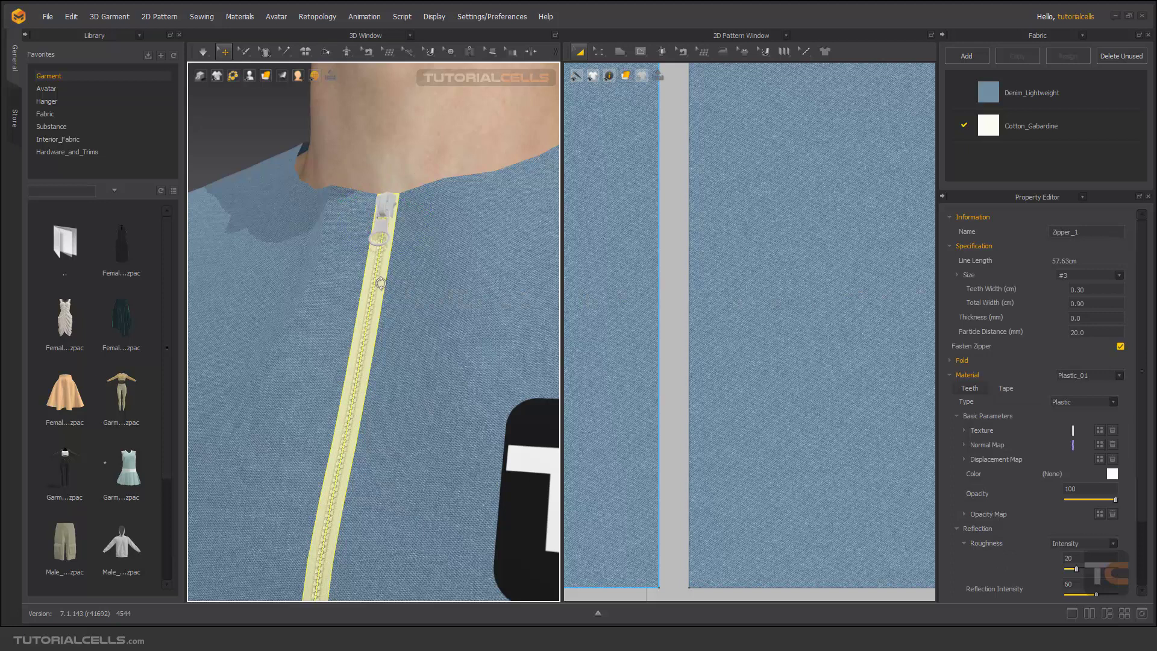
{"action": "left_click", "coordinate": [390, 203]}
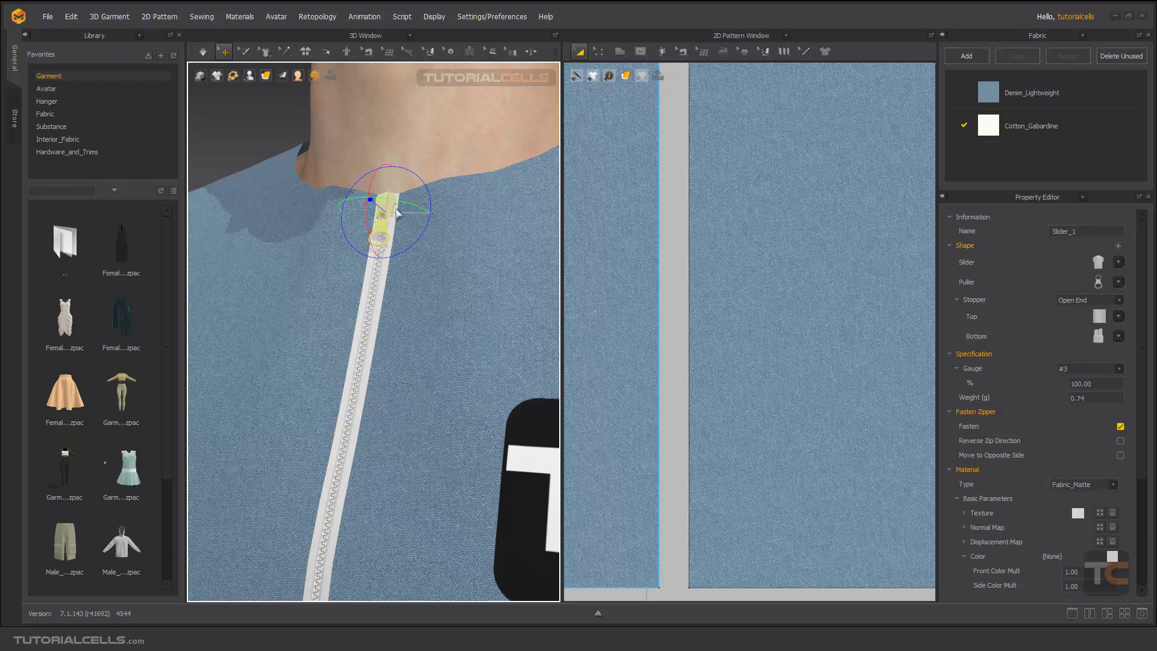
{"action": "left_click", "coordinate": [396, 212]}
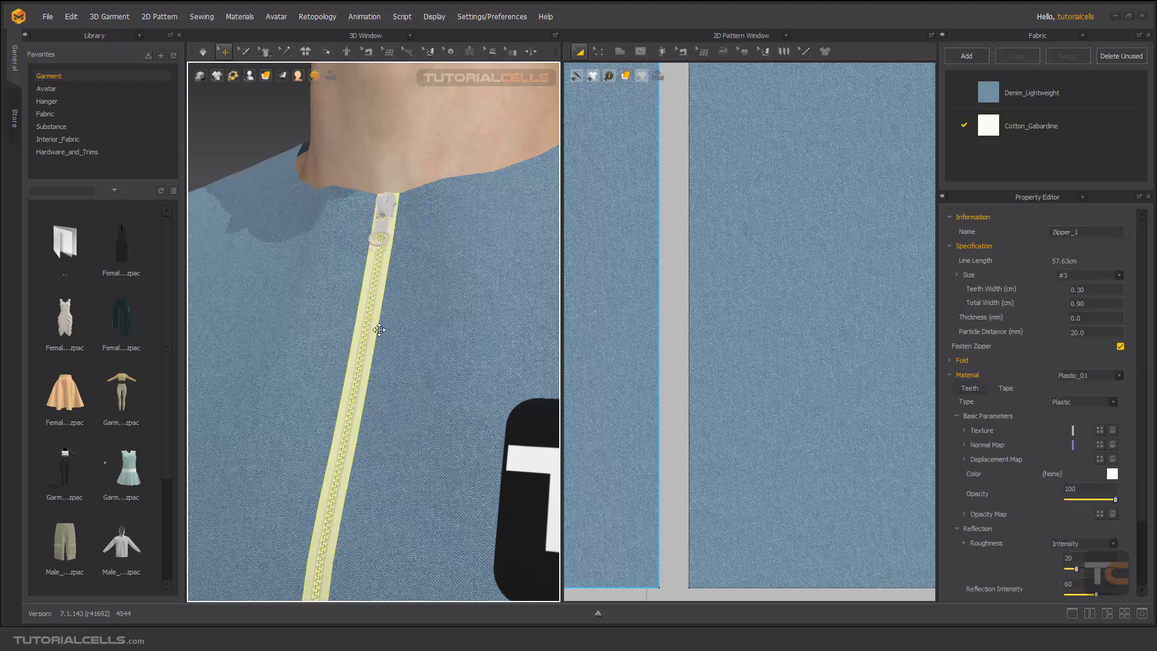
Slide the zipper slider from the neckline partway down the chest and simulate, tugging both front panels at the open neckline
{"action": "middle_click_drag", "start_coordinate": [362, 325], "coordinate": [343, 245]}
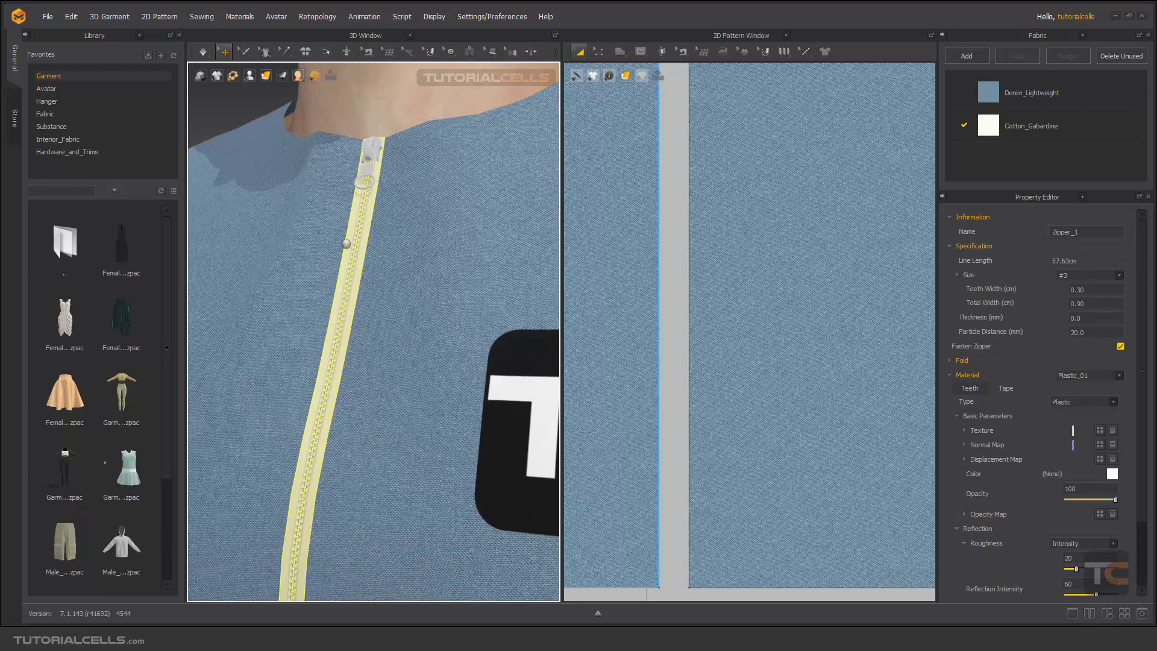
{"action": "left_click", "coordinate": [373, 154]}
{"action": "left_click_drag", "start_coordinate": [378, 158], "coordinate": [348, 311]}
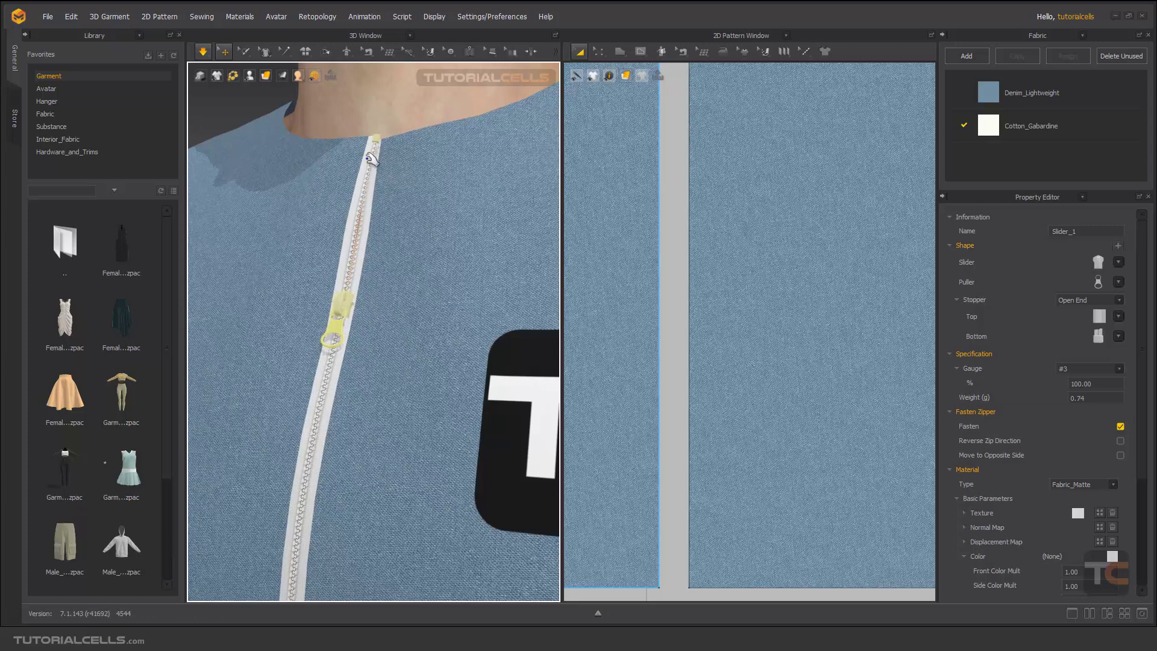
{"action": "left_click", "coordinate": [370, 151]}
{"action": "left_click", "coordinate": [336, 156]}
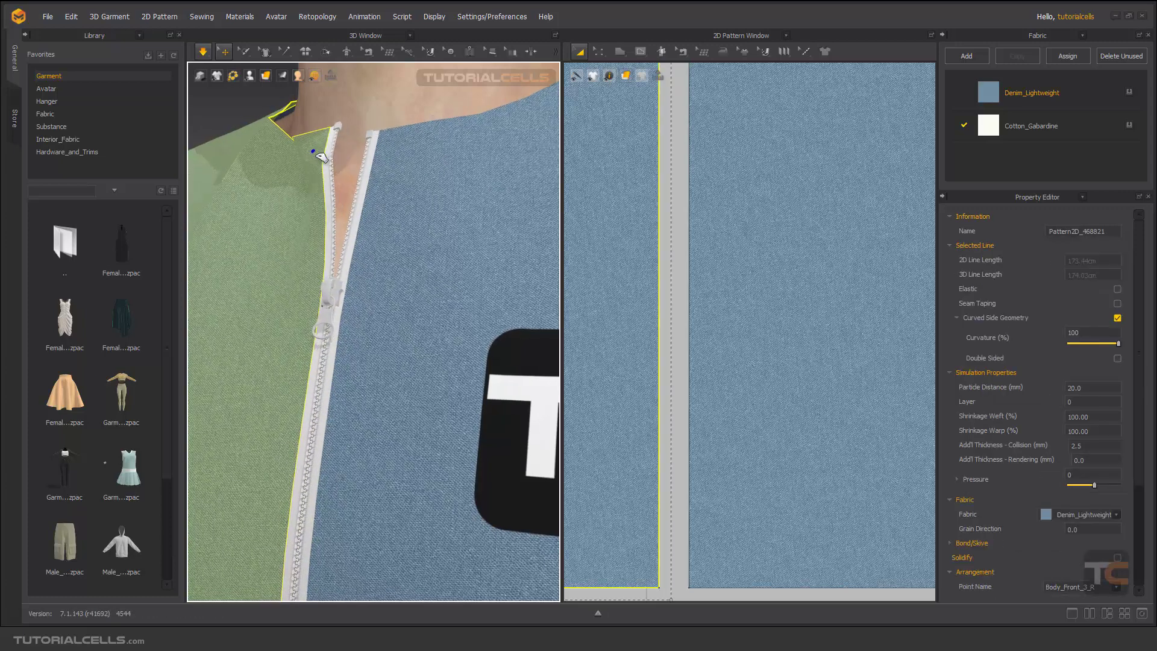
{"action": "left_click", "coordinate": [388, 158]}
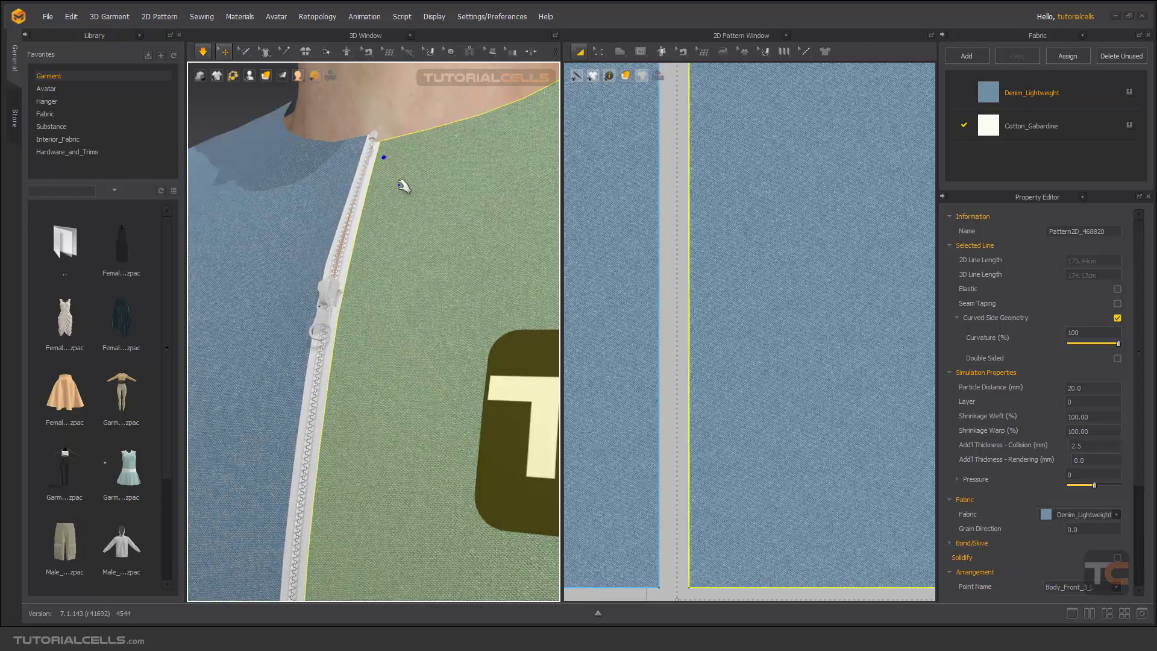
Slide the zipper slider back up to the neckline and simulate the garment to close the front opening
{"action": "scroll", "coordinate": [330, 276], "scroll_direction": "up", "scroll_amount": 3}
{"action": "scroll", "coordinate": [330, 276], "scroll_direction": "down", "scroll_amount": 4}
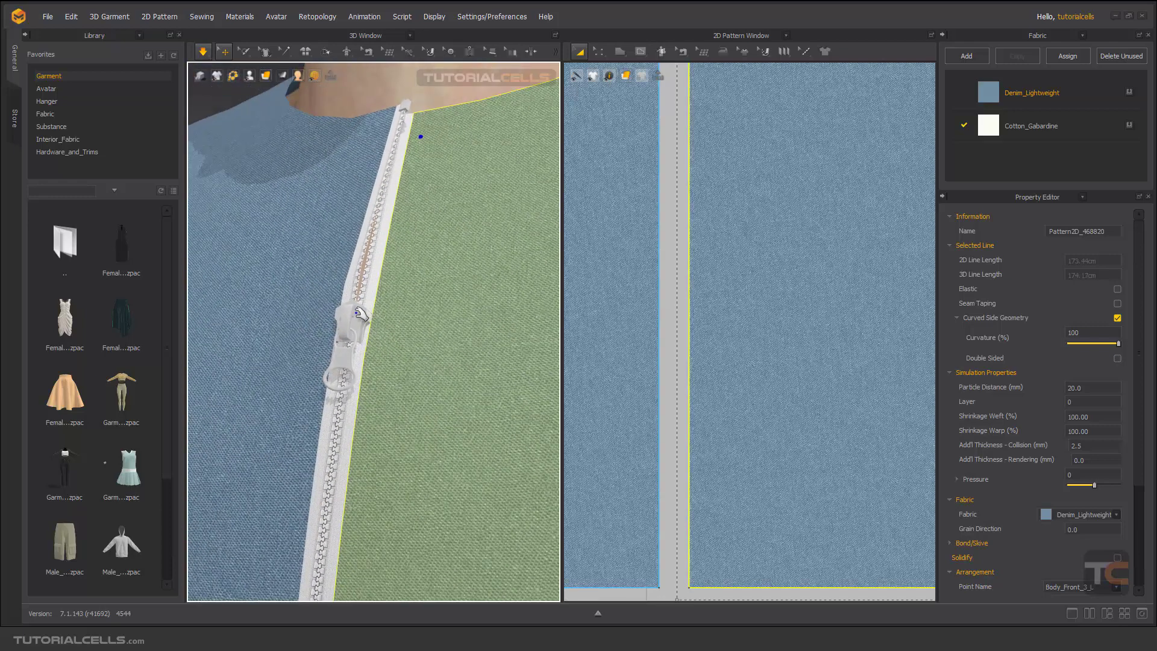
{"action": "left_click", "coordinate": [360, 318]}
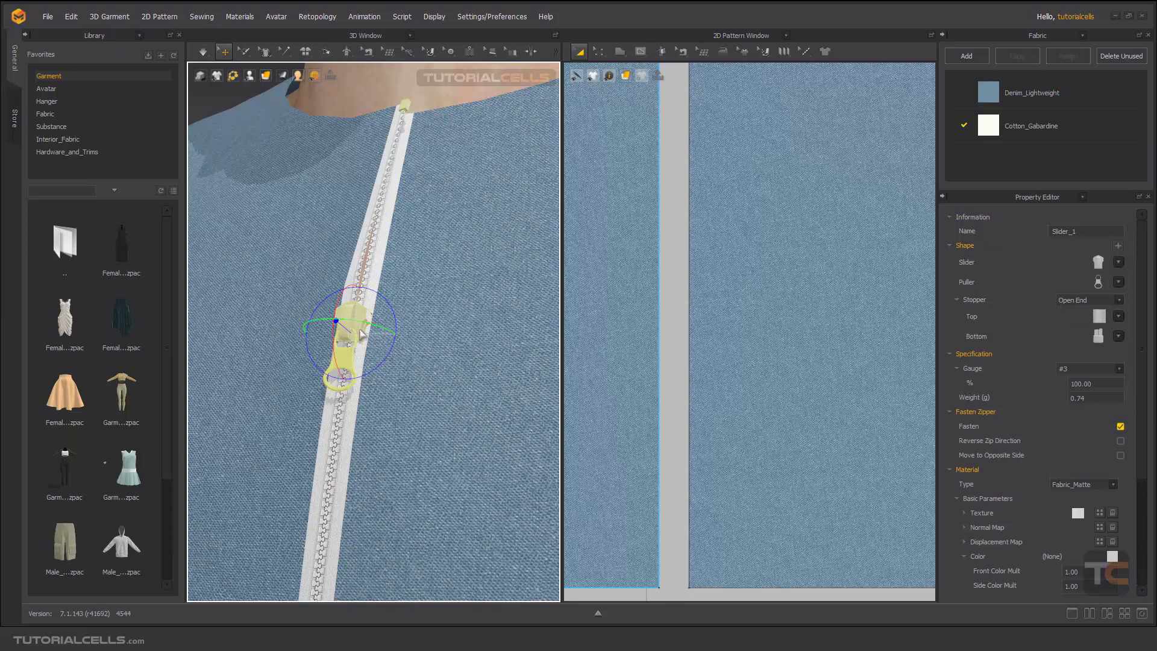
{"action": "left_click_drag", "start_coordinate": [360, 333], "coordinate": [413, 113]}
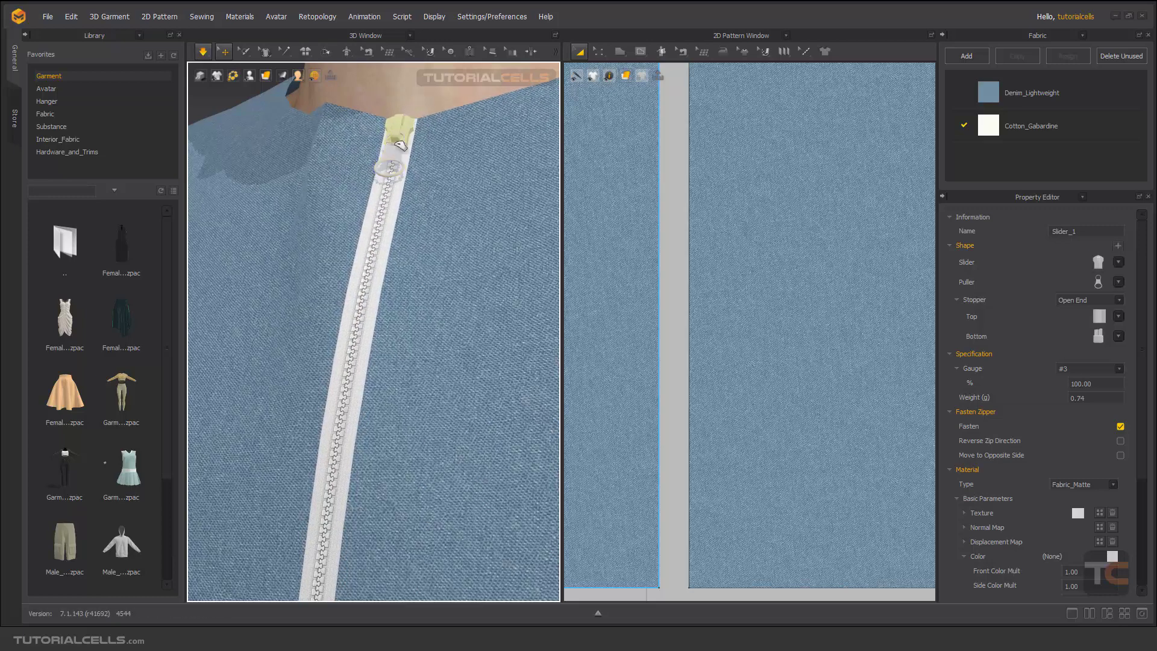
{"action": "key", "text": "space"}
Slide the zipper slider down to the upper chest and simulate the partly opened front, leaving the zipper selected
{"action": "left_click", "coordinate": [402, 129]}
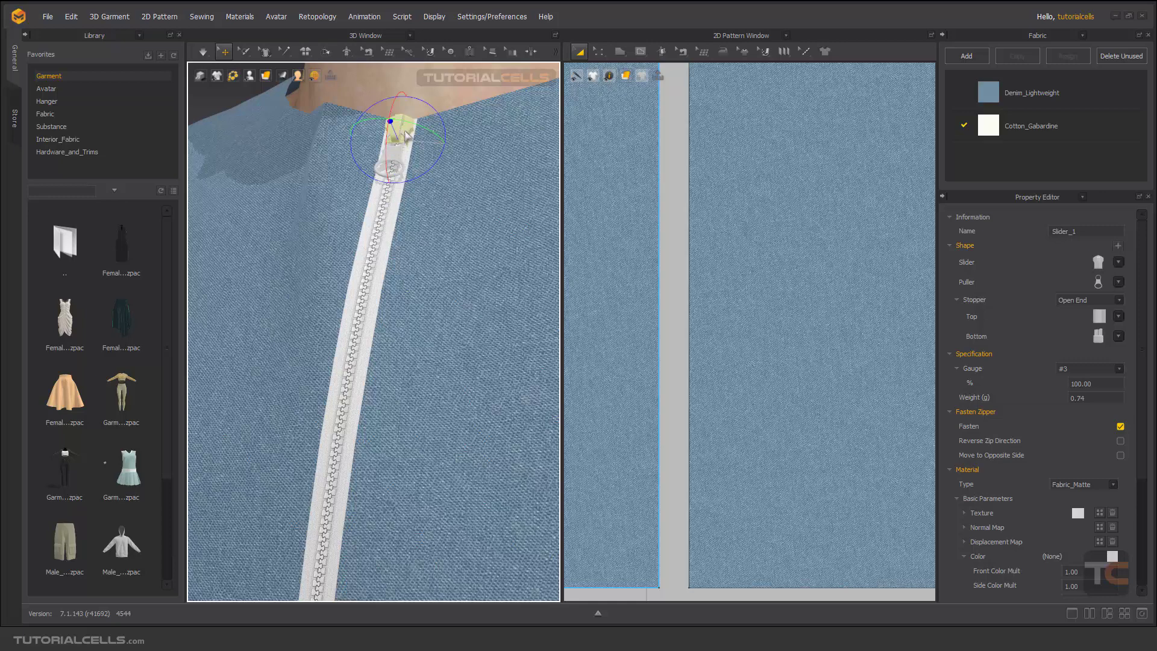
{"action": "left_click_drag", "start_coordinate": [408, 135], "coordinate": [403, 323]}
{"action": "key", "text": "space"}
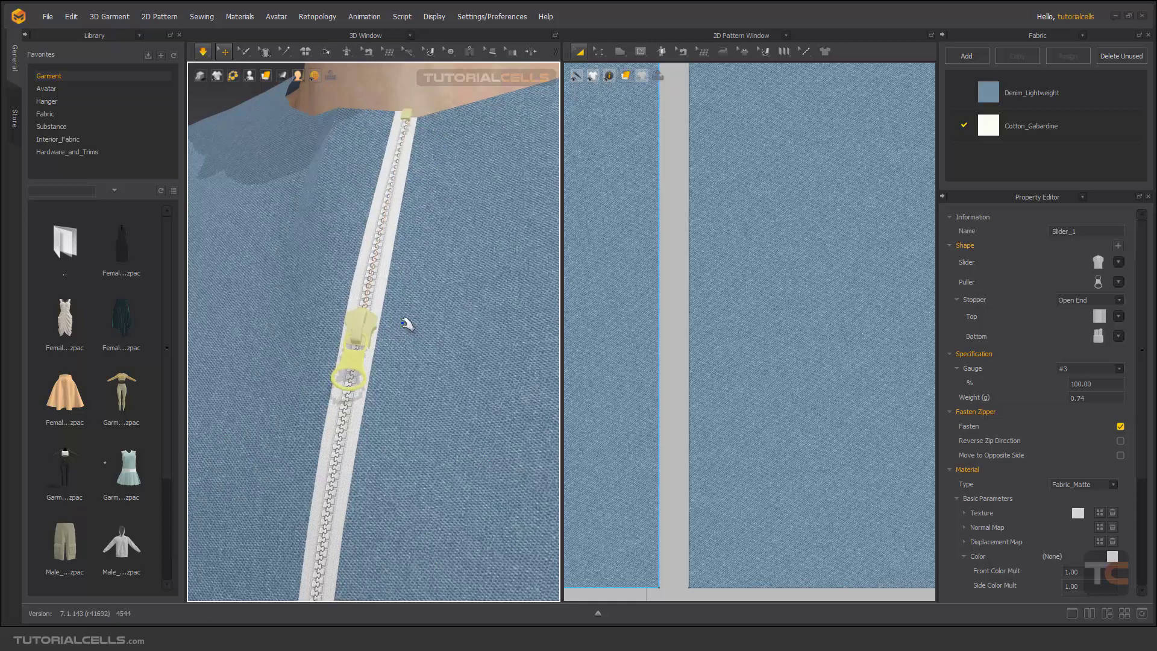
{"action": "left_click", "coordinate": [382, 288]}
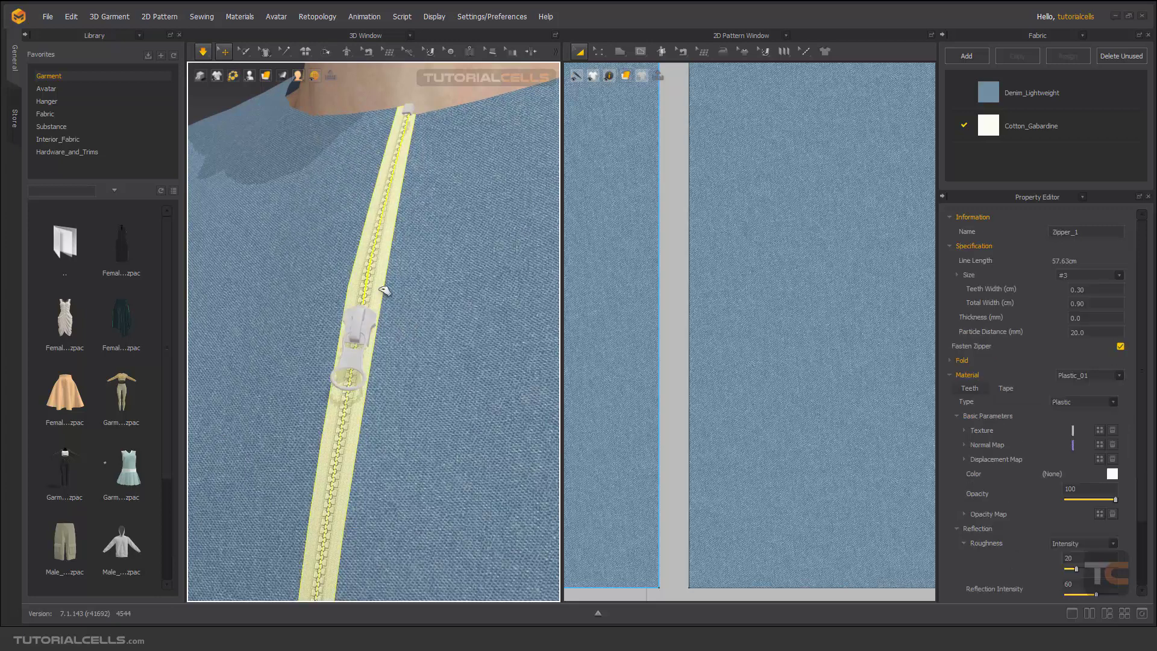
{"action": "scroll", "coordinate": [383, 288], "scroll_direction": "up", "scroll_amount": 5}
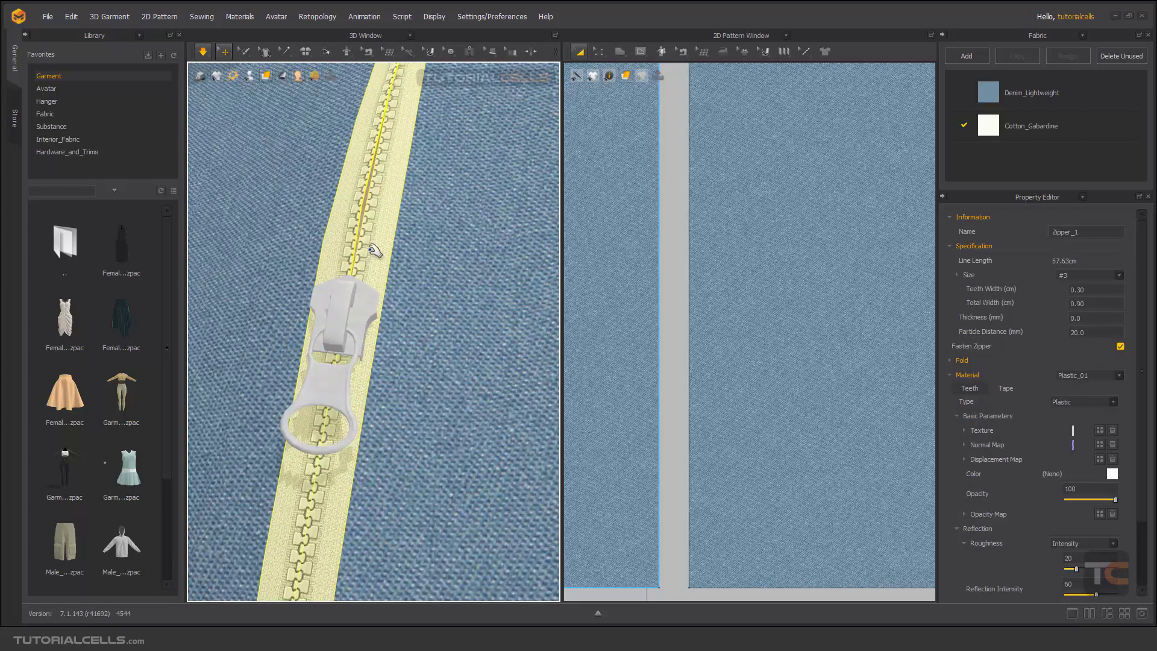
{"action": "key", "text": "space"}
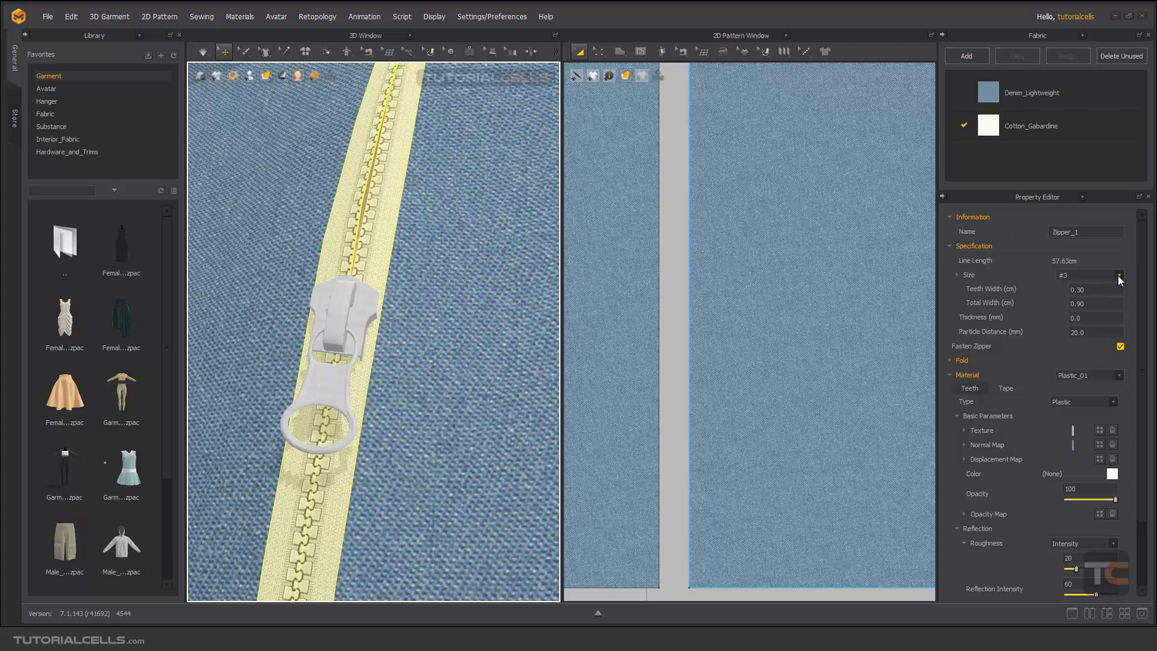
Enlarge the zipper to the size with 0.50 cm teeth width and 1.50 cm total width, and simulate it
{"action": "left_click", "coordinate": [1078, 276]}
{"action": "left_click", "coordinate": [1069, 301]}
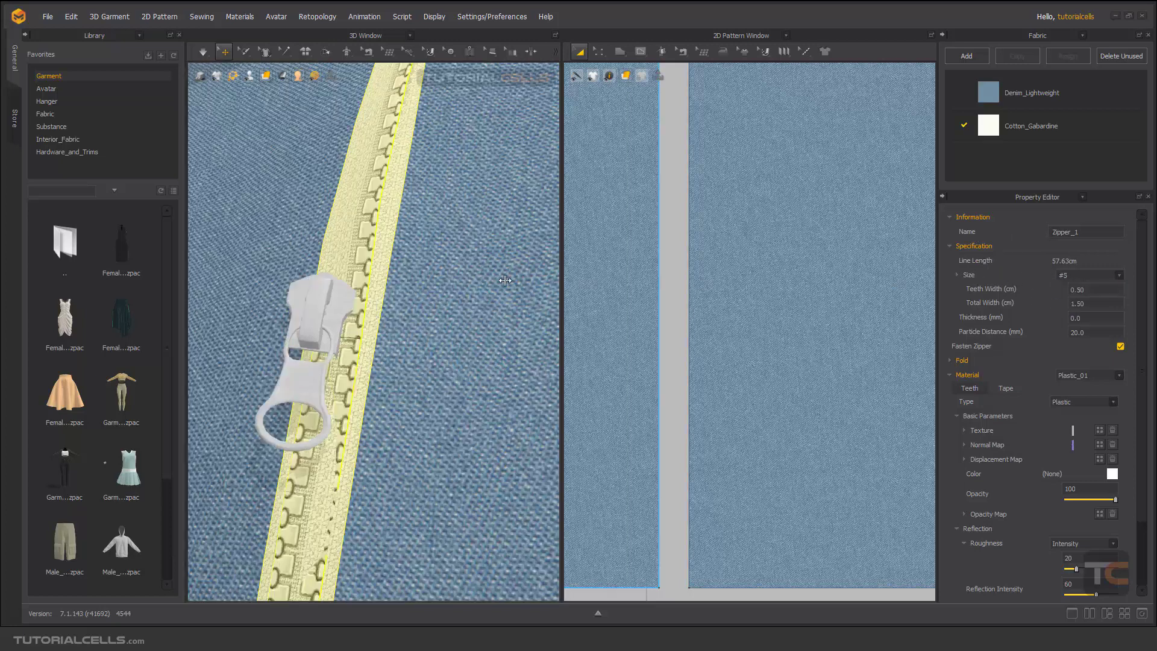
{"action": "key", "text": "space"}
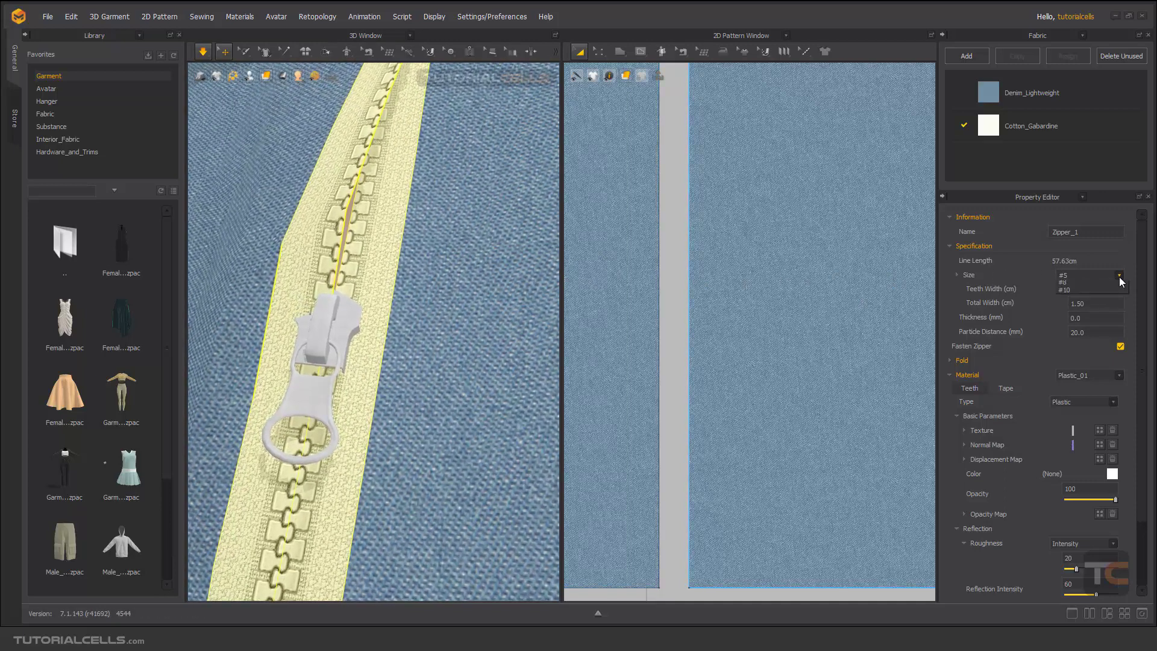
Set the zipper size back to #3 and simulate until the narrower tape settles
{"action": "left_click", "coordinate": [1119, 276]}
{"action": "left_click", "coordinate": [1080, 292]}
{"action": "key", "text": "space"}
{"action": "key", "text": "space"}
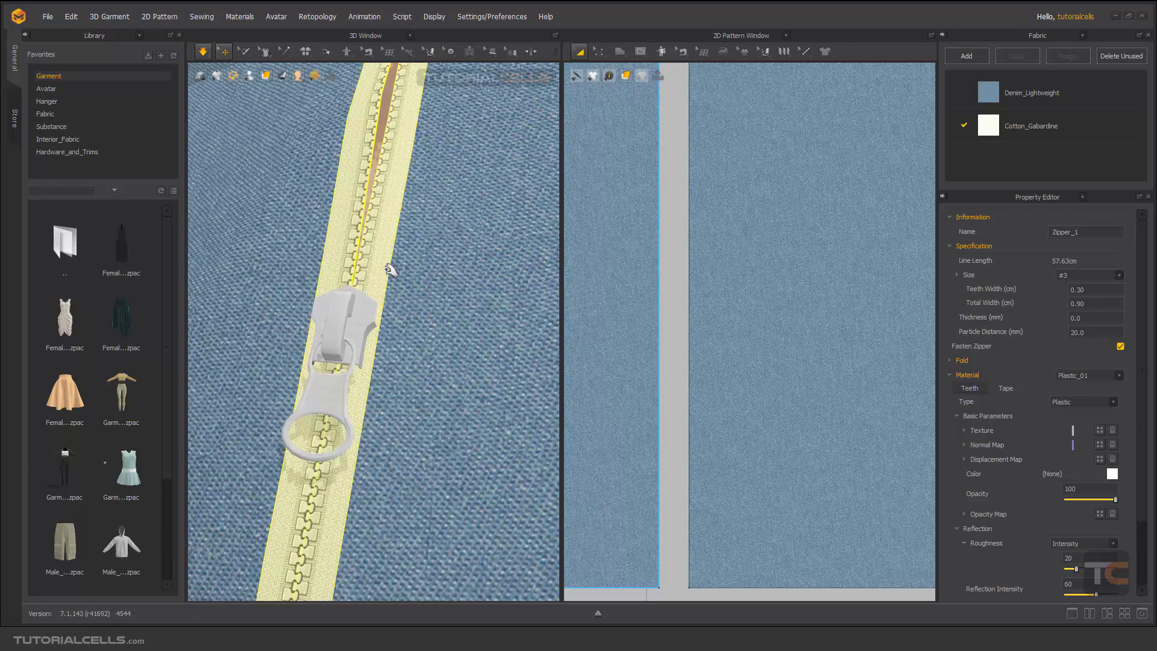
{"action": "key", "text": "space"}
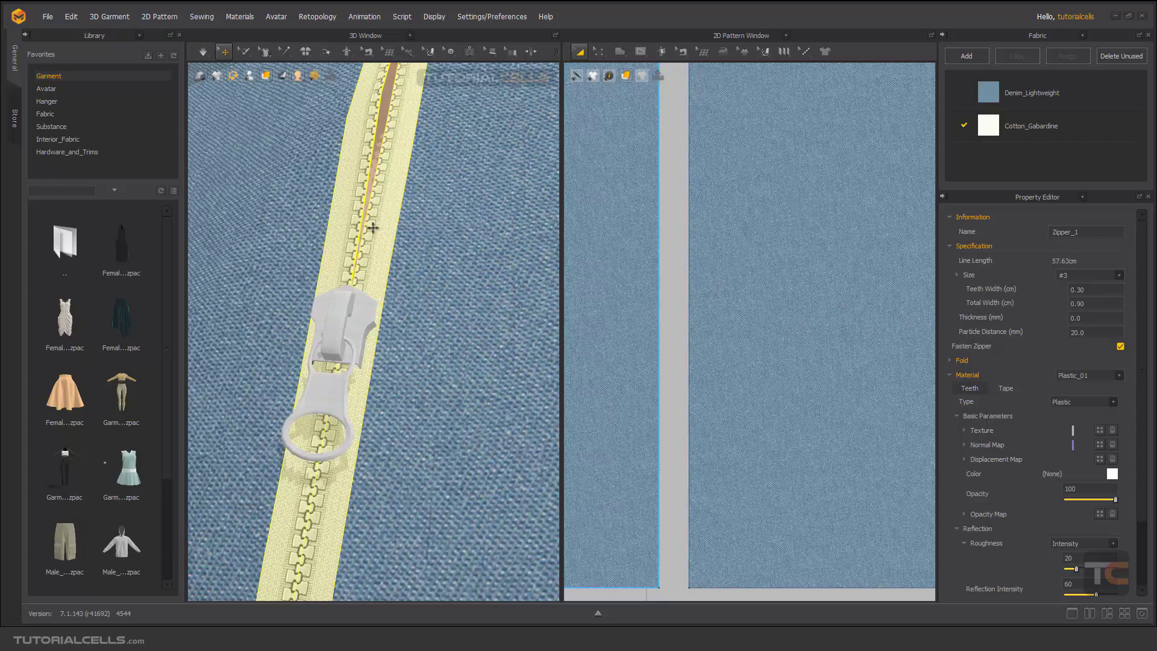
Examine the zipper's teeth, slider and top stopper up close together with its thickness and particle distance settings
{"action": "scroll", "coordinate": [356, 234], "scroll_direction": "up", "scroll_amount": 5}
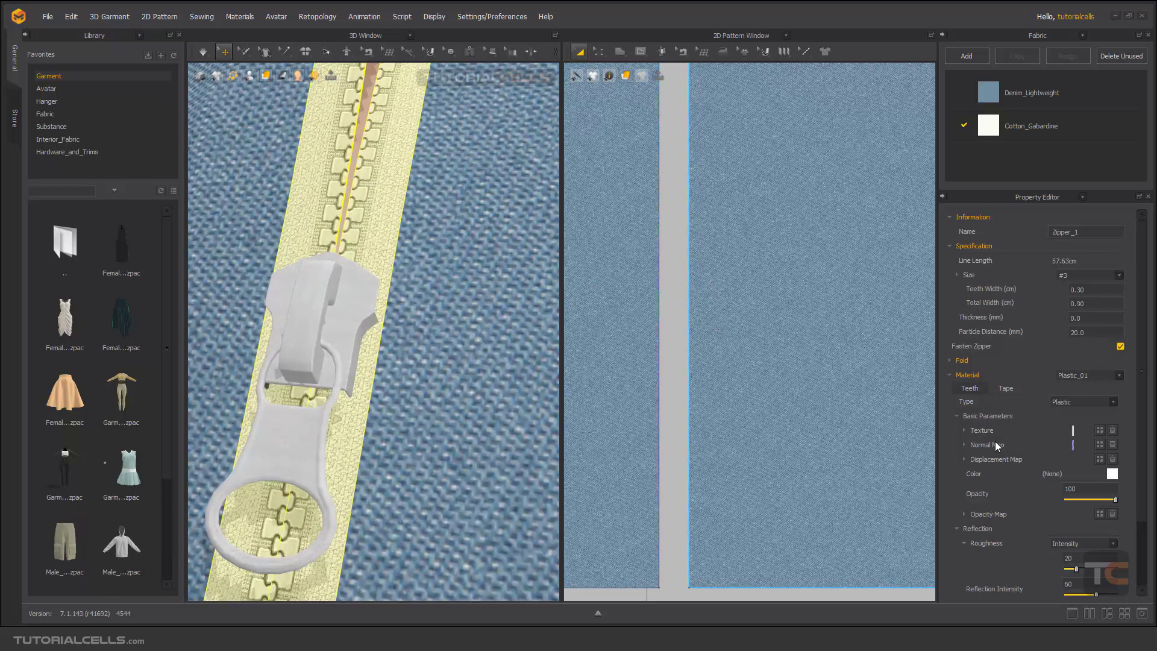
{"action": "scroll", "coordinate": [345, 202], "scroll_direction": "down", "scroll_amount": 3}
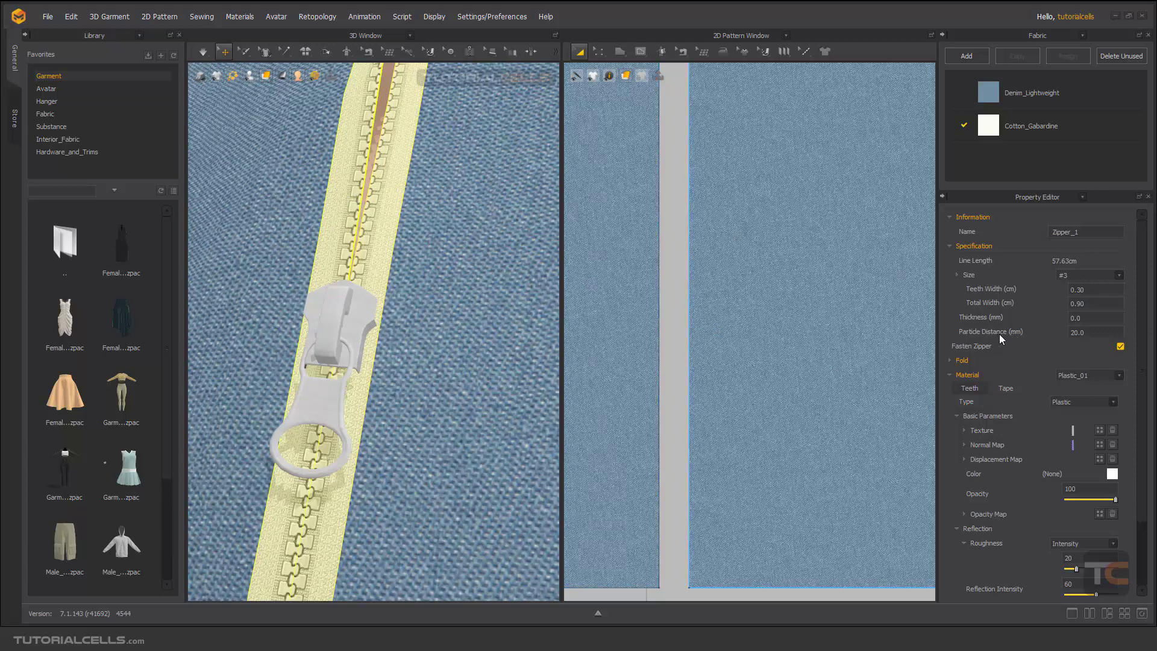
{"action": "scroll", "coordinate": [421, 403], "scroll_direction": "down", "scroll_amount": 5}
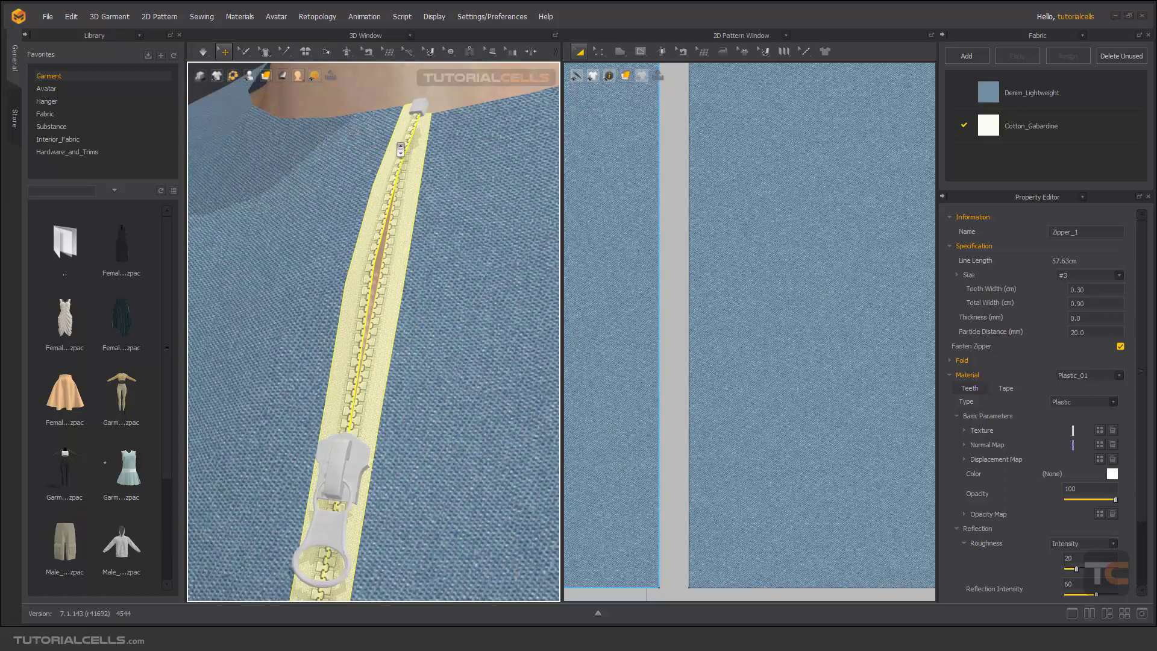
{"action": "scroll", "coordinate": [400, 149], "scroll_direction": "up", "scroll_amount": 3}
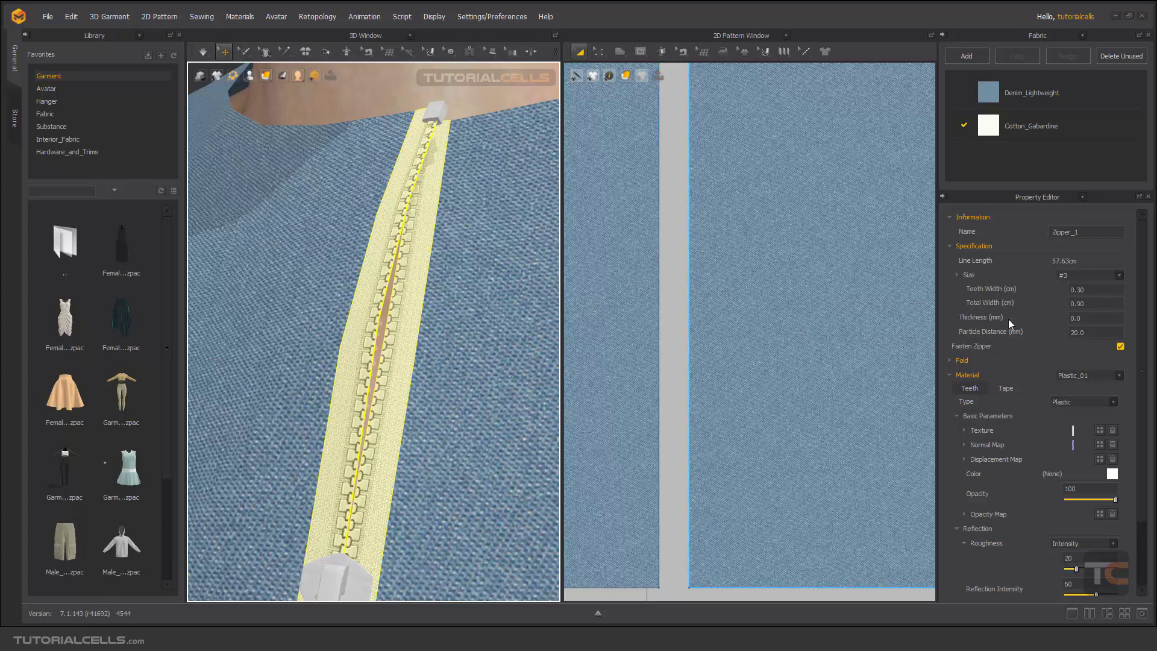
{"action": "left_click", "coordinate": [1075, 334]}
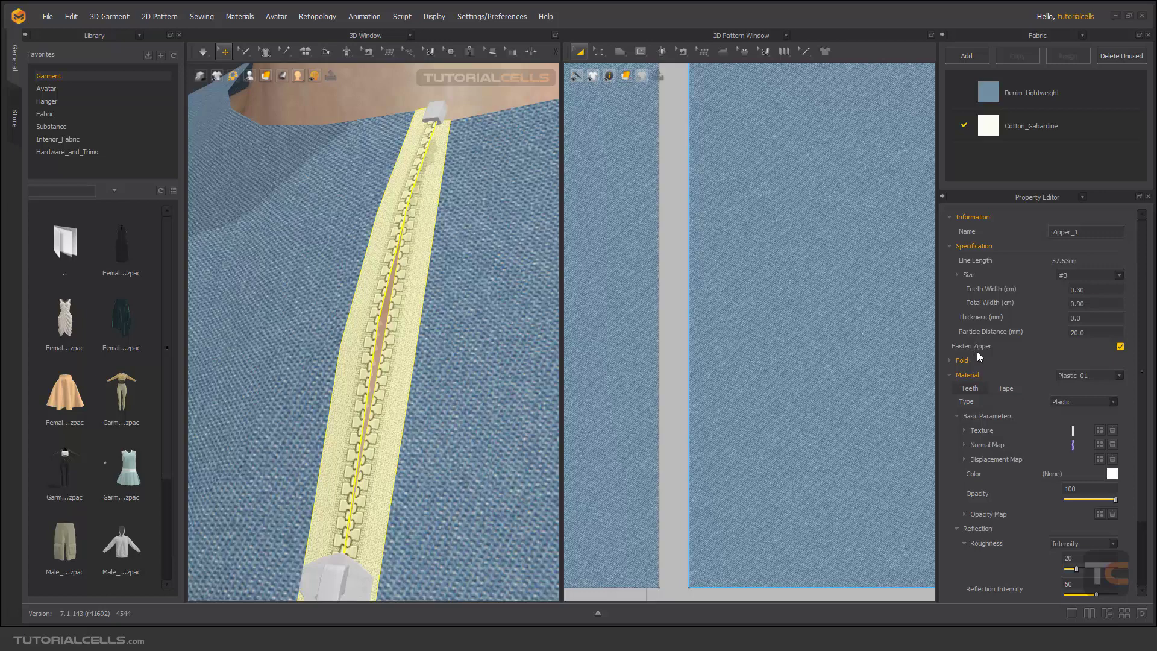
Simulate the garment with Fasten Zipper turned off and pull the panel without the logo aside to spread the front open
{"action": "scroll", "coordinate": [422, 432], "scroll_direction": "down", "scroll_amount": 3}
{"action": "right_click_drag", "start_coordinate": [398, 428], "coordinate": [406, 322]}
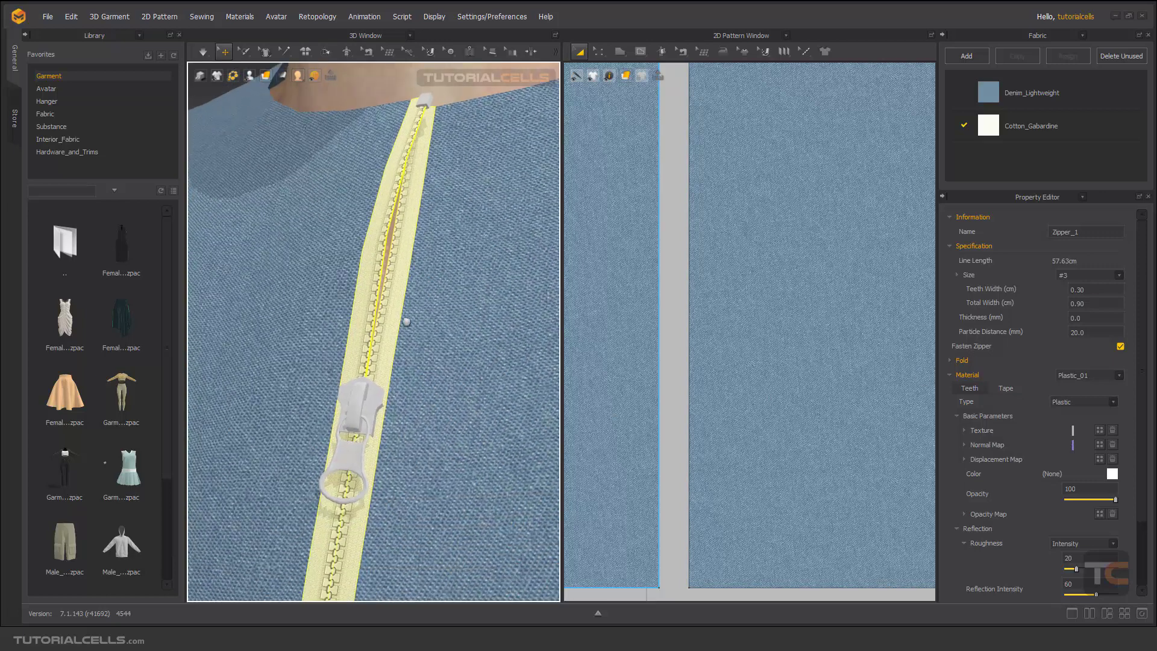
{"action": "key", "text": "space"}
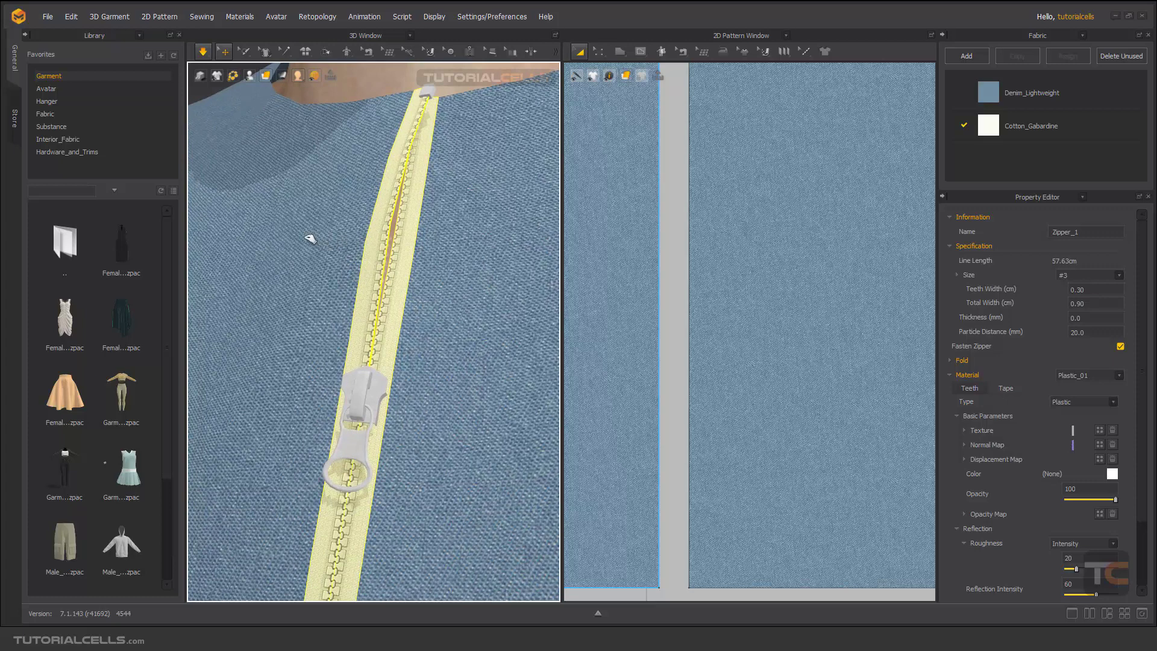
{"action": "left_click_drag", "start_coordinate": [383, 105], "coordinate": [327, 114]}
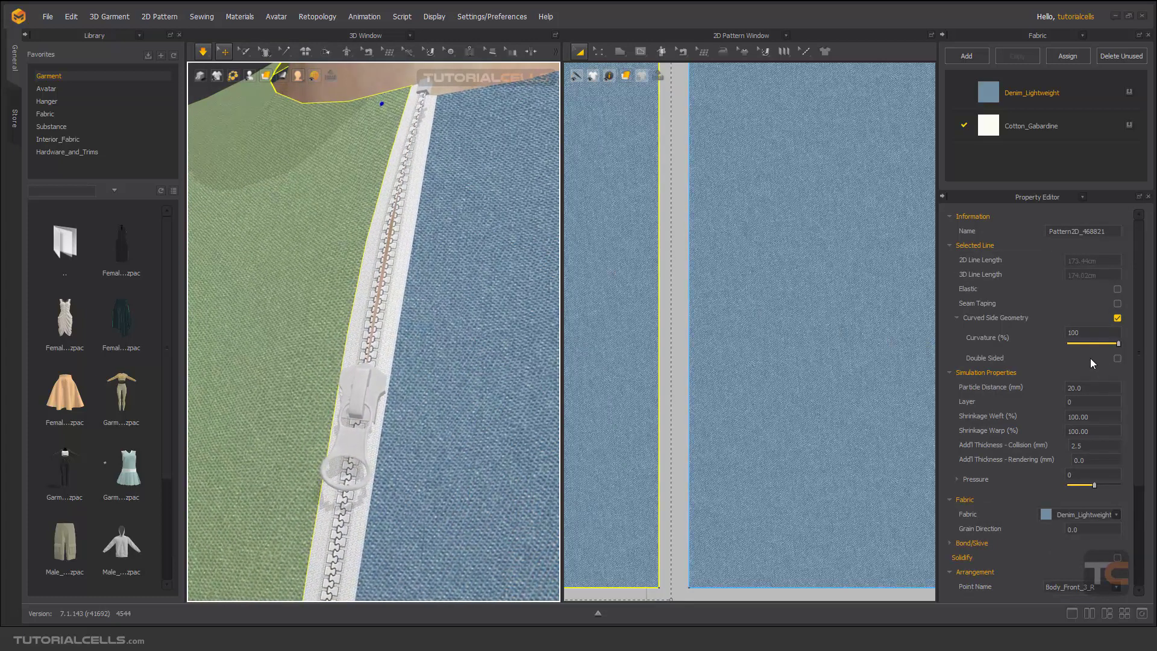
{"action": "left_click", "coordinate": [387, 285]}
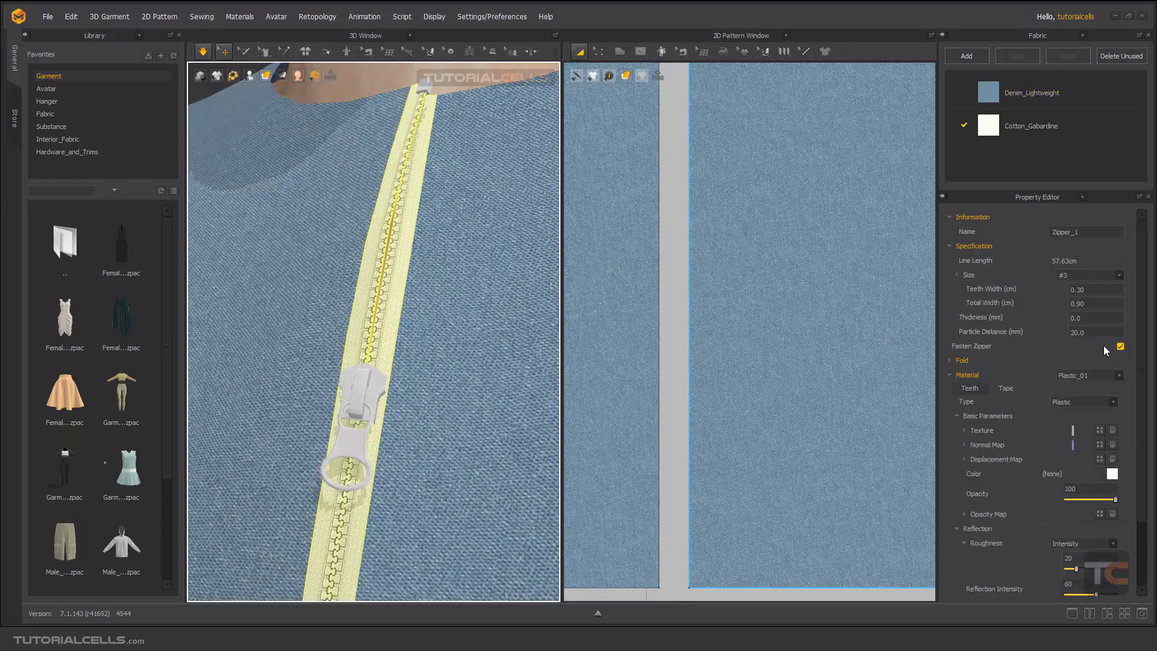
{"action": "left_click", "coordinate": [1119, 346]}
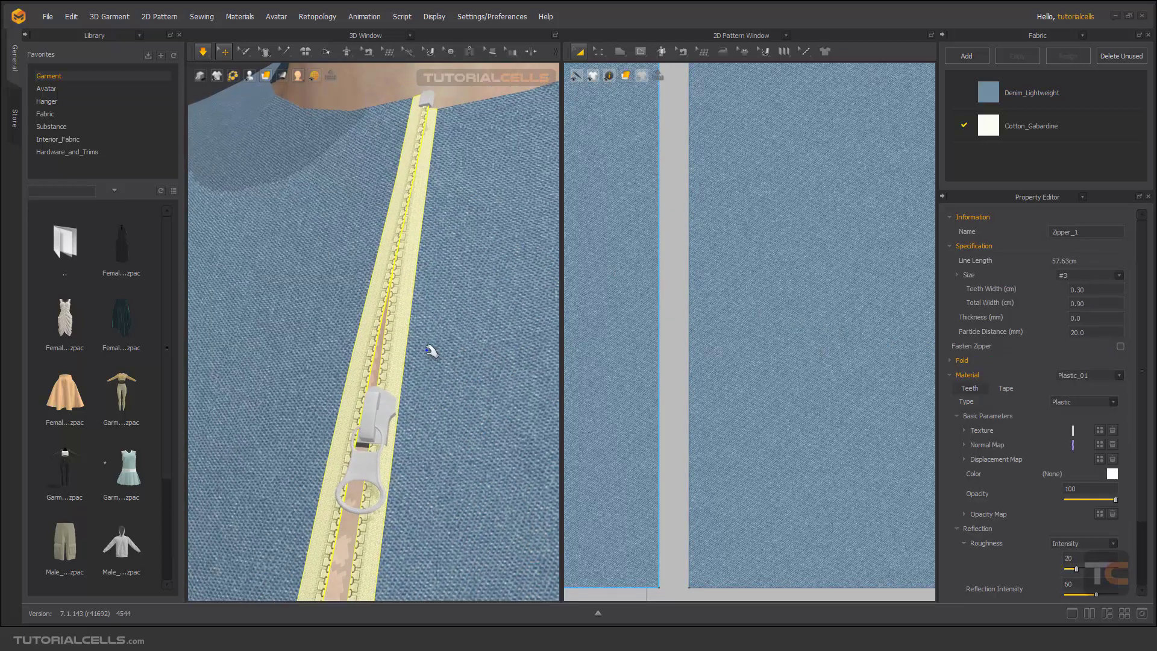
{"action": "left_click", "coordinate": [305, 309]}
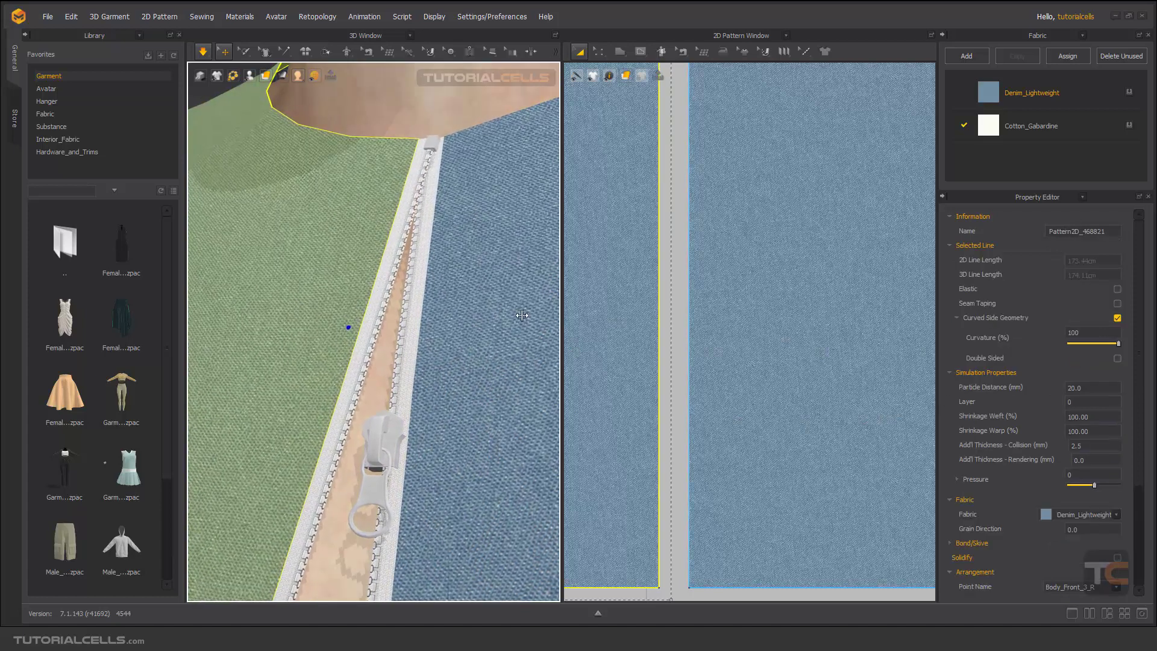
Turn Fasten Zipper back on for the zipper and stop the simulation once the front has closed
{"action": "left_click", "coordinate": [407, 319]}
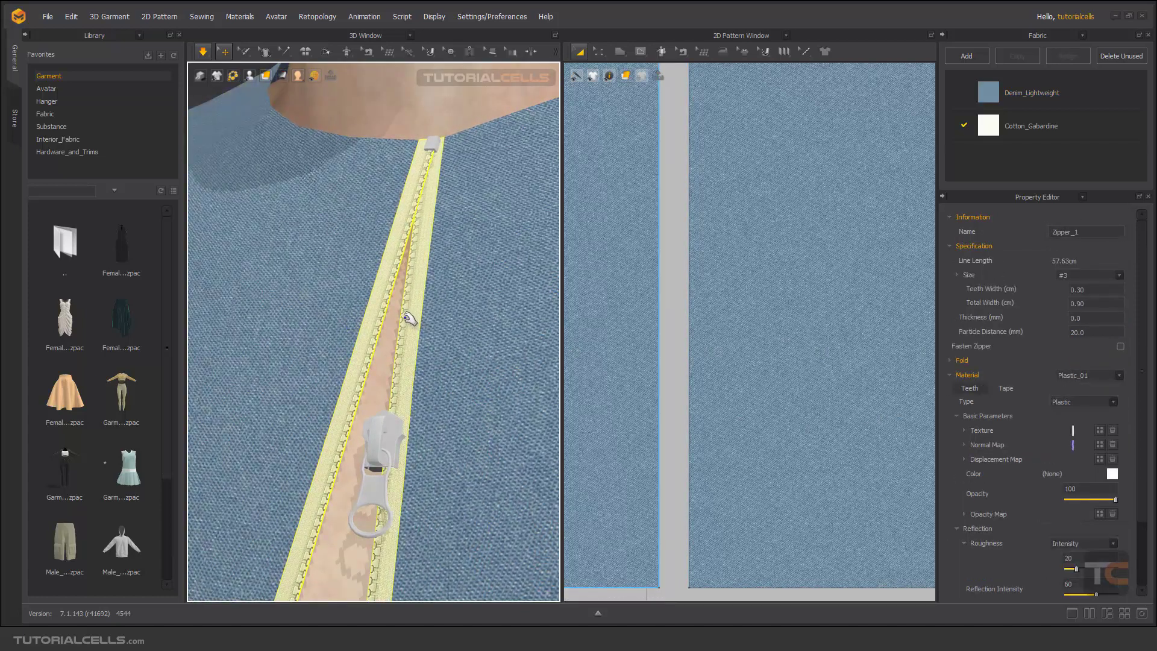
{"action": "left_click", "coordinate": [1121, 347]}
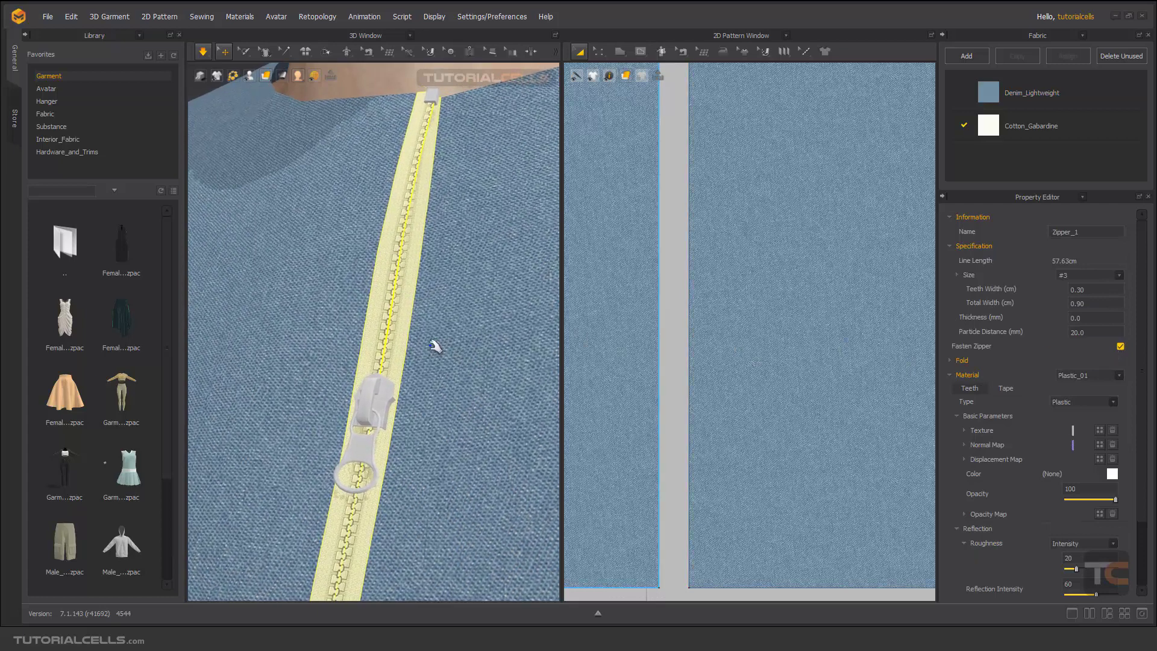
{"action": "key", "text": "space"}
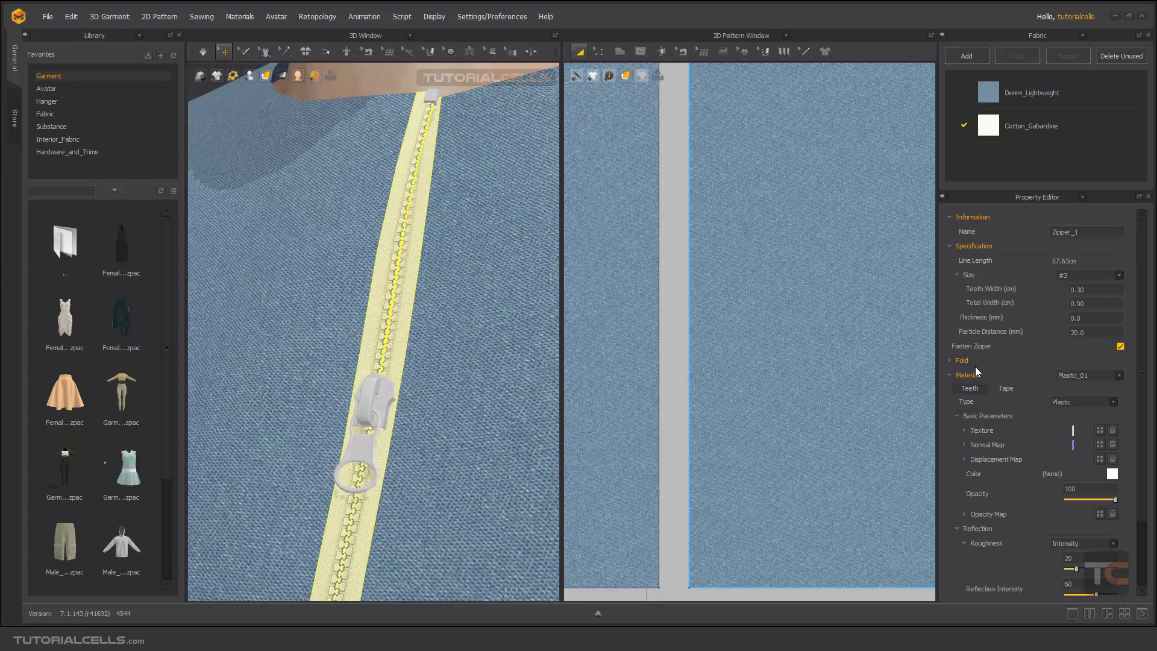
Show the zipper's fold strength and angle settings and examine the tape between the collar and the slider
{"action": "left_click", "coordinate": [950, 361]}
{"action": "right_click_drag", "start_coordinate": [426, 253], "coordinate": [365, 250]}
{"action": "scroll", "coordinate": [385, 284], "scroll_direction": "up", "scroll_amount": 2}
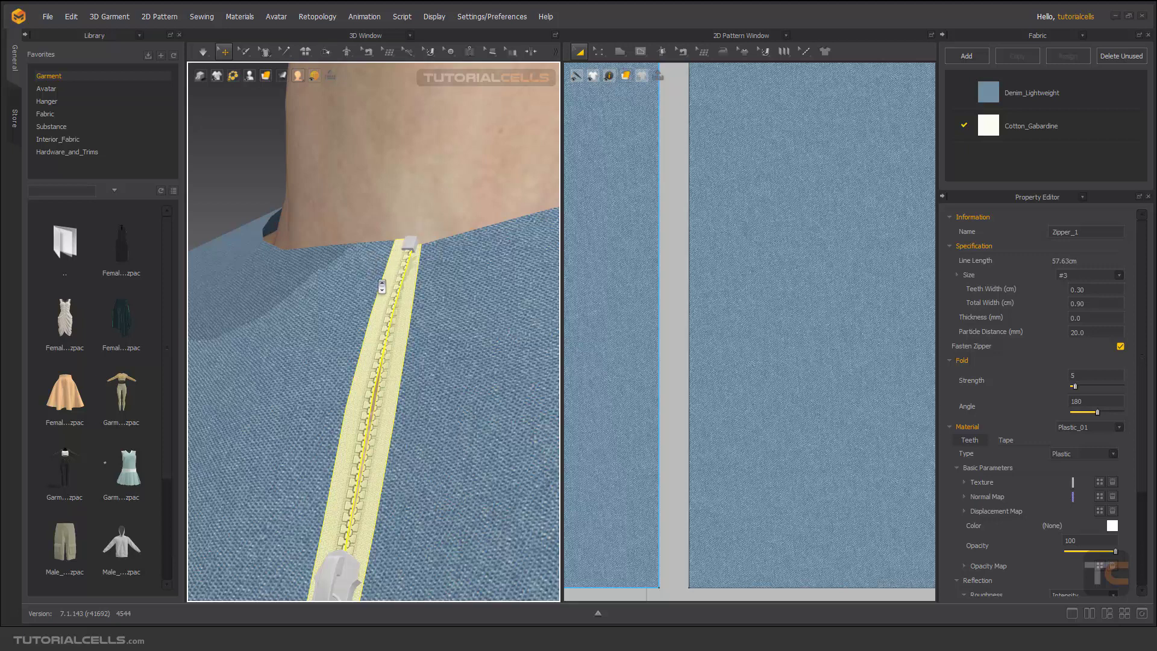
{"action": "scroll", "coordinate": [465, 443], "scroll_direction": "down", "scroll_amount": 2}
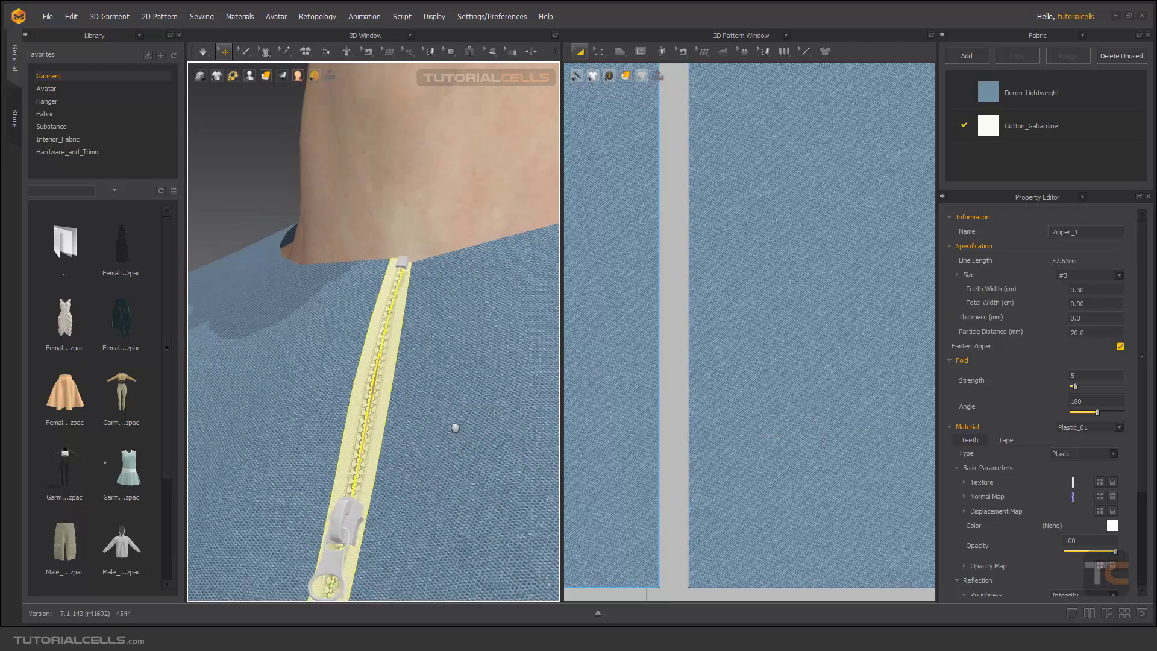
{"action": "middle_click_drag", "start_coordinate": [455, 426], "coordinate": [465, 337]}
Move the slider farther down the zipper and simulate the garment until the tape settles
{"action": "left_click", "coordinate": [364, 433]}
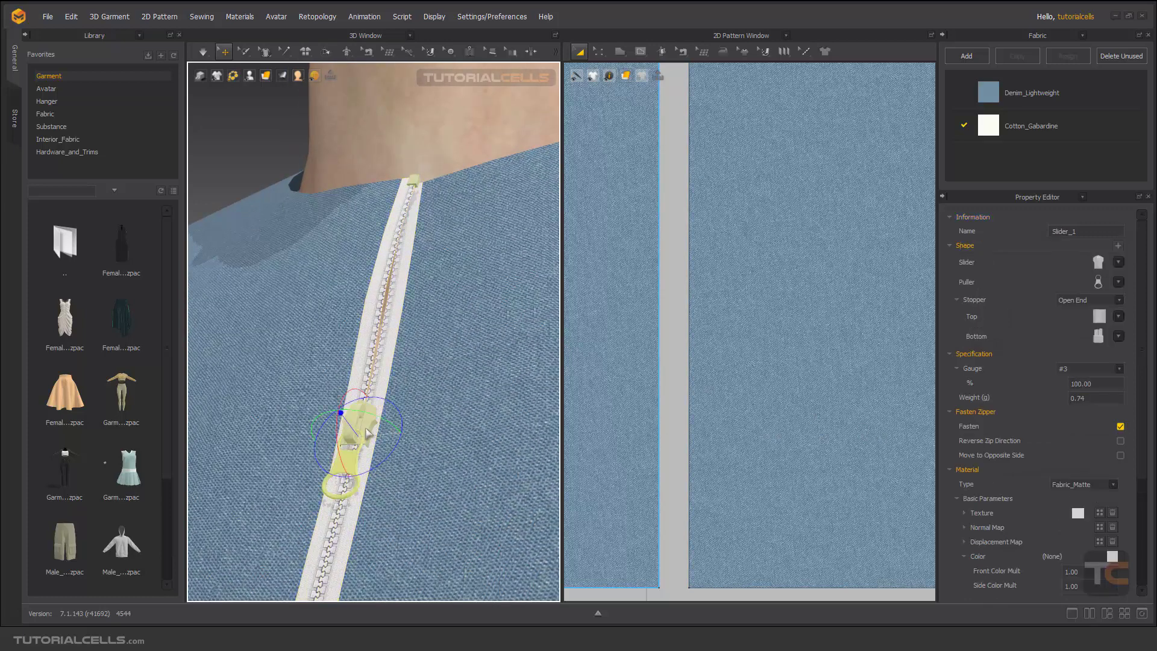
{"action": "middle_click_drag", "start_coordinate": [367, 434], "coordinate": [378, 324]}
{"action": "left_click_drag", "start_coordinate": [373, 313], "coordinate": [317, 512]}
{"action": "key", "text": "space"}
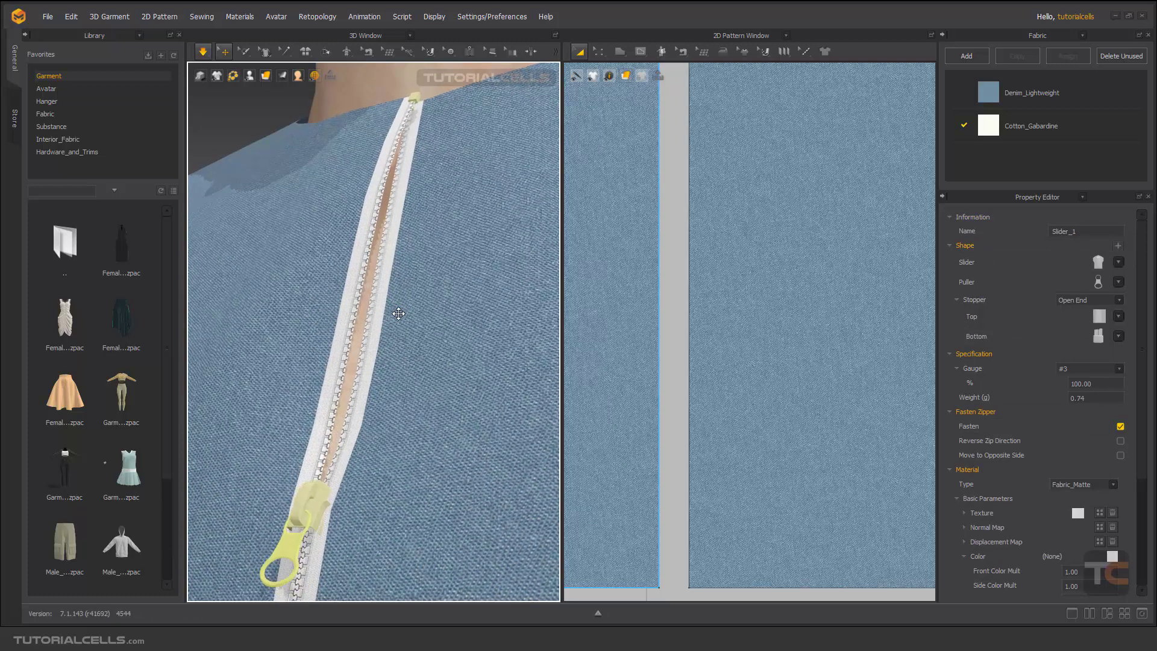
{"action": "middle_click_drag", "start_coordinate": [408, 168], "coordinate": [414, 233]}
{"action": "scroll", "coordinate": [414, 205], "scroll_direction": "up", "scroll_amount": 2}
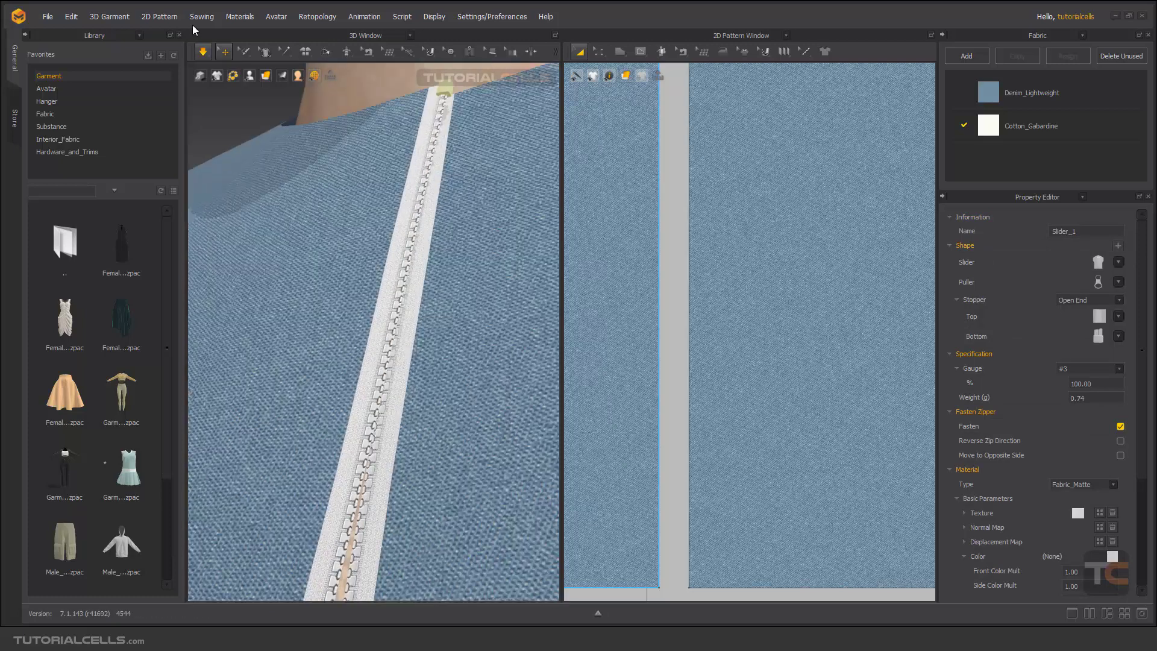
Set the zipper's fold angle to 236 during simulation and inspect the tape near the collar
{"action": "left_click", "coordinate": [393, 289]}
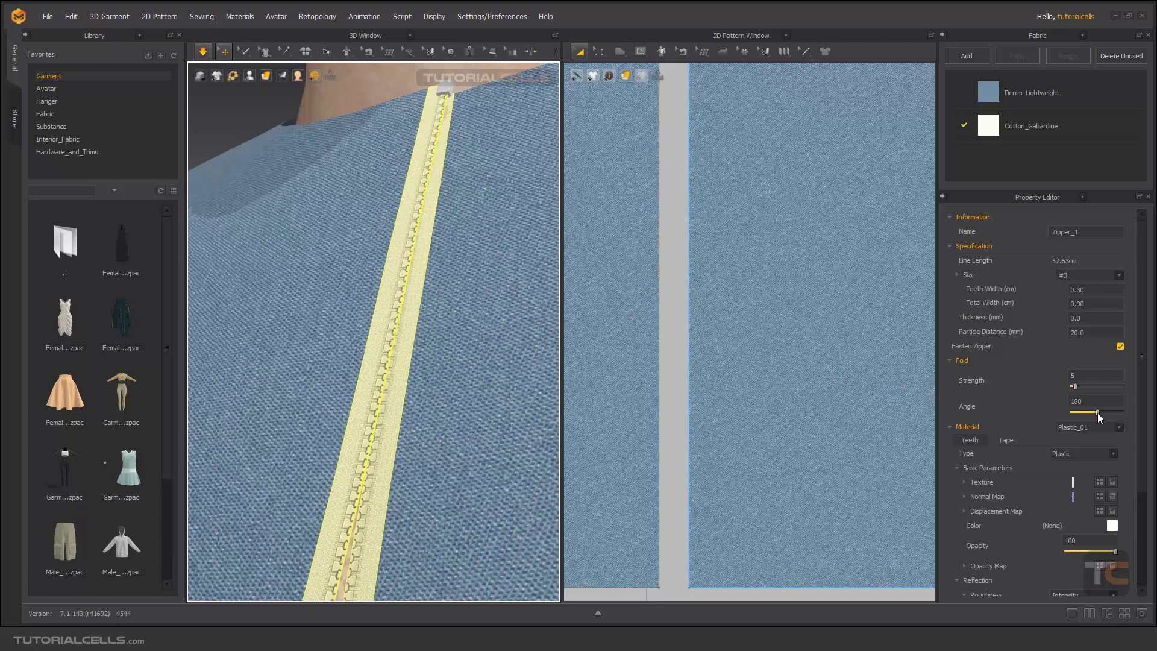
{"action": "left_click_drag", "start_coordinate": [1097, 413], "coordinate": [1105, 413]}
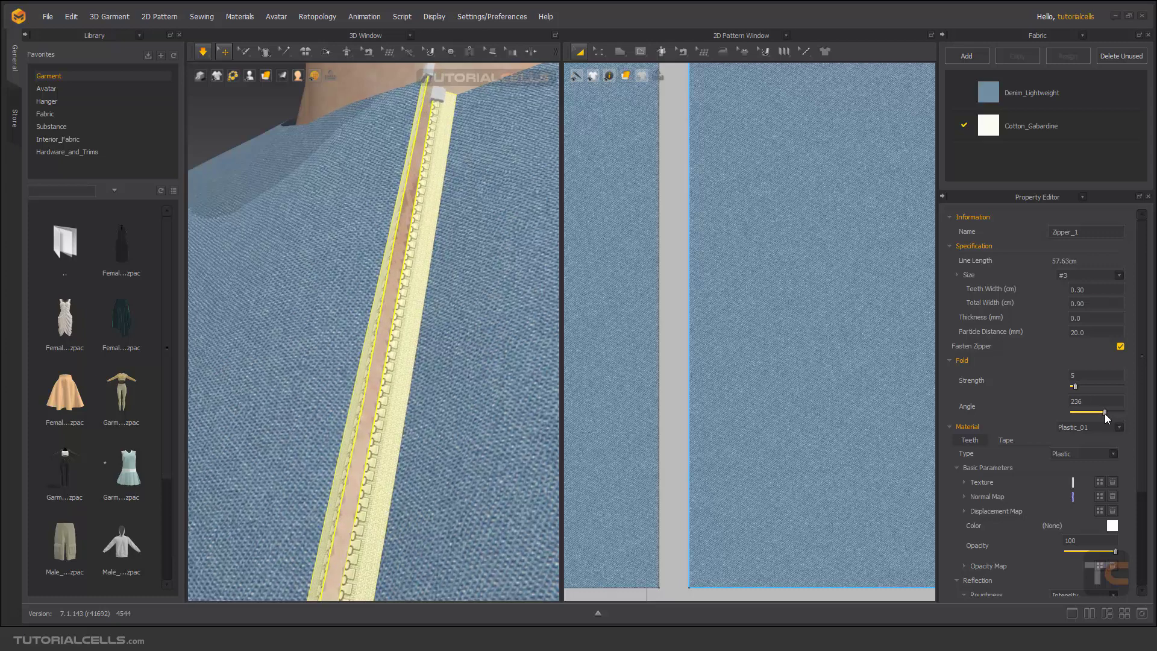
{"action": "right_click_drag", "start_coordinate": [395, 145], "coordinate": [427, 187]}
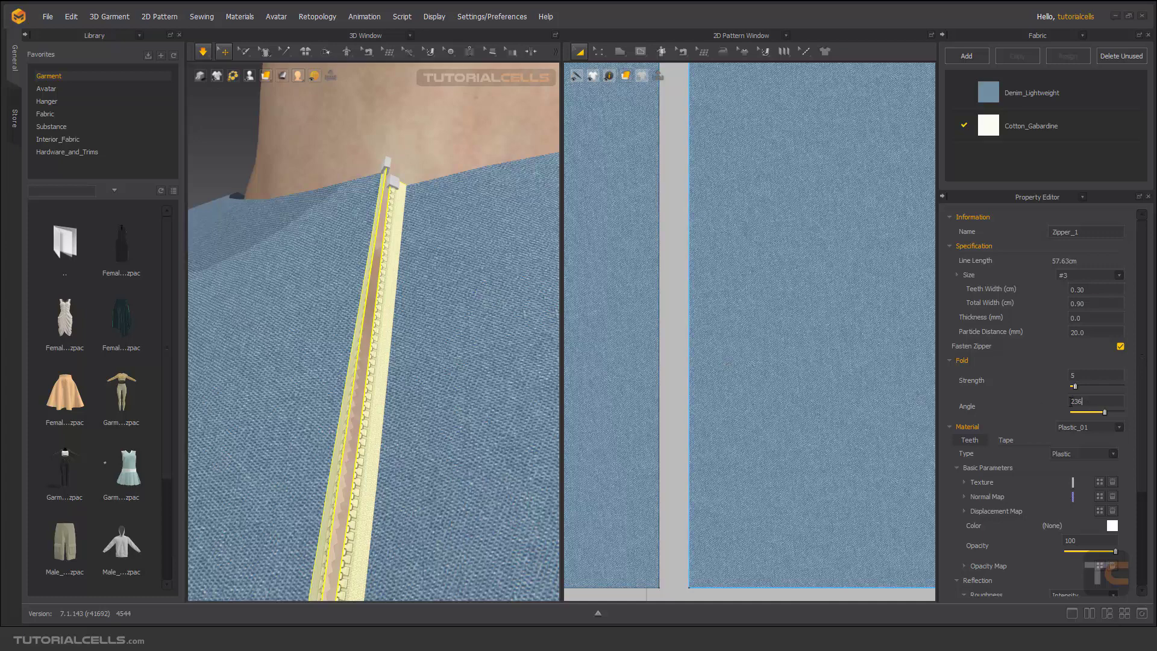
Set the zipper's fold angle to 180 and stop the simulation once the tape lies flat
{"action": "left_click_drag", "start_coordinate": [1087, 404], "coordinate": [1061, 405]}
{"action": "type", "text": "180"}
{"action": "key", "text": "Return"}
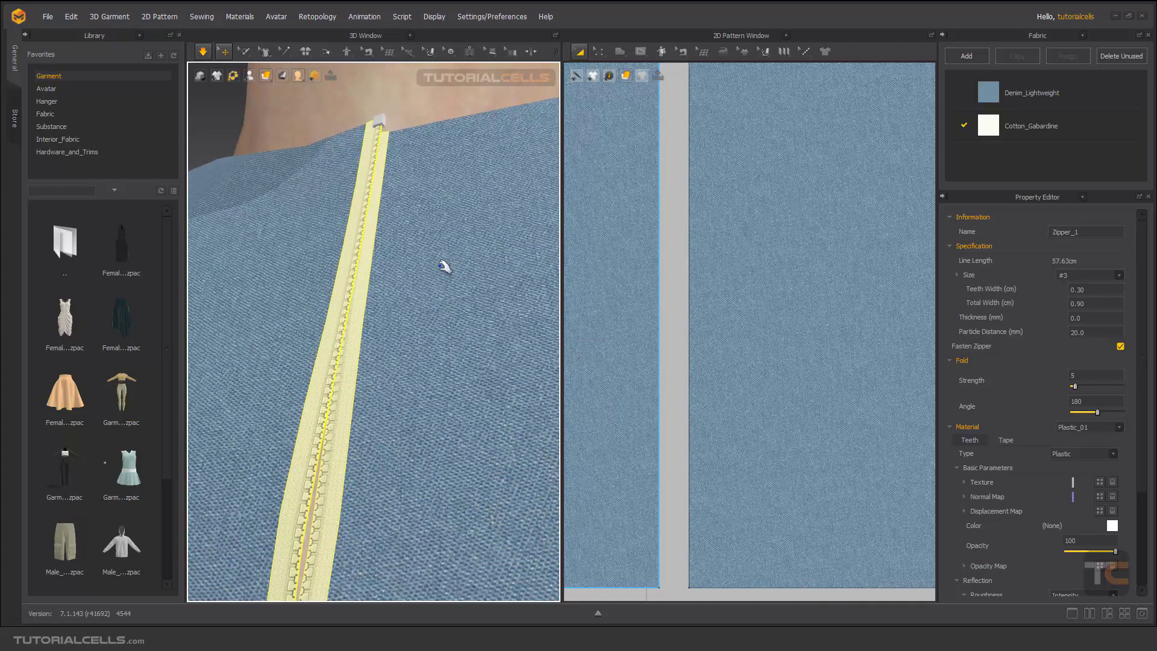
{"action": "key", "text": "space"}
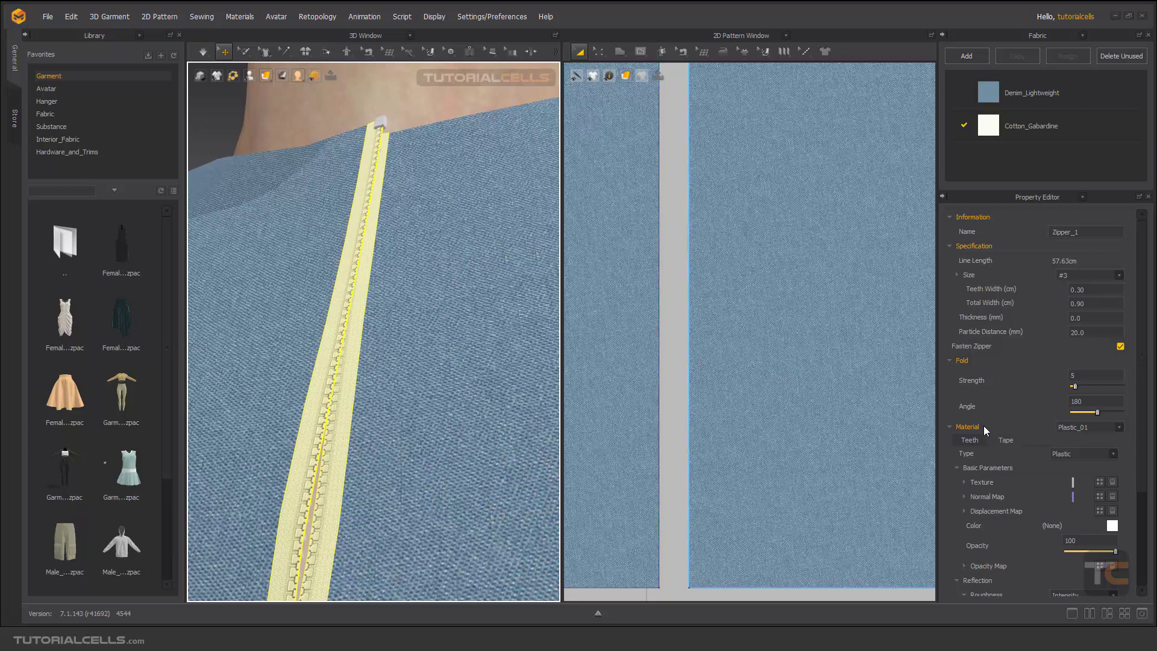
Look through the material types available for the zipper teeth, keeping Plastic
{"action": "scroll", "coordinate": [1016, 437], "scroll_direction": "down", "scroll_amount": 2}
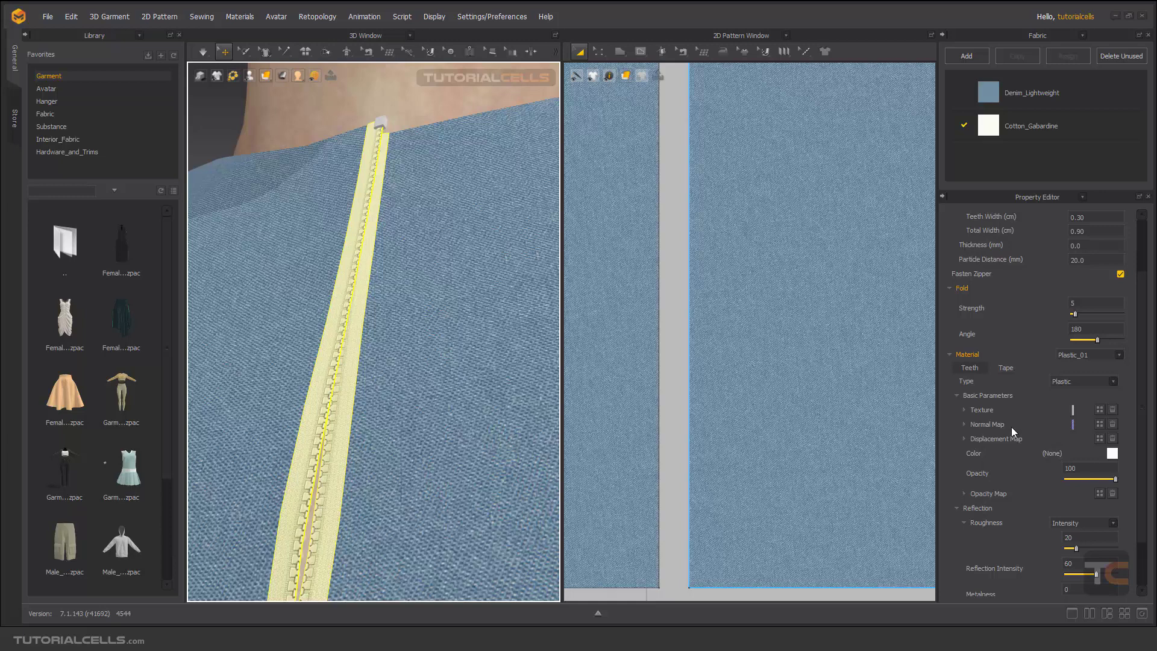
{"action": "middle_click_drag", "start_coordinate": [462, 354], "coordinate": [460, 227]}
{"action": "scroll", "coordinate": [442, 259], "scroll_direction": "down", "scroll_amount": 2}
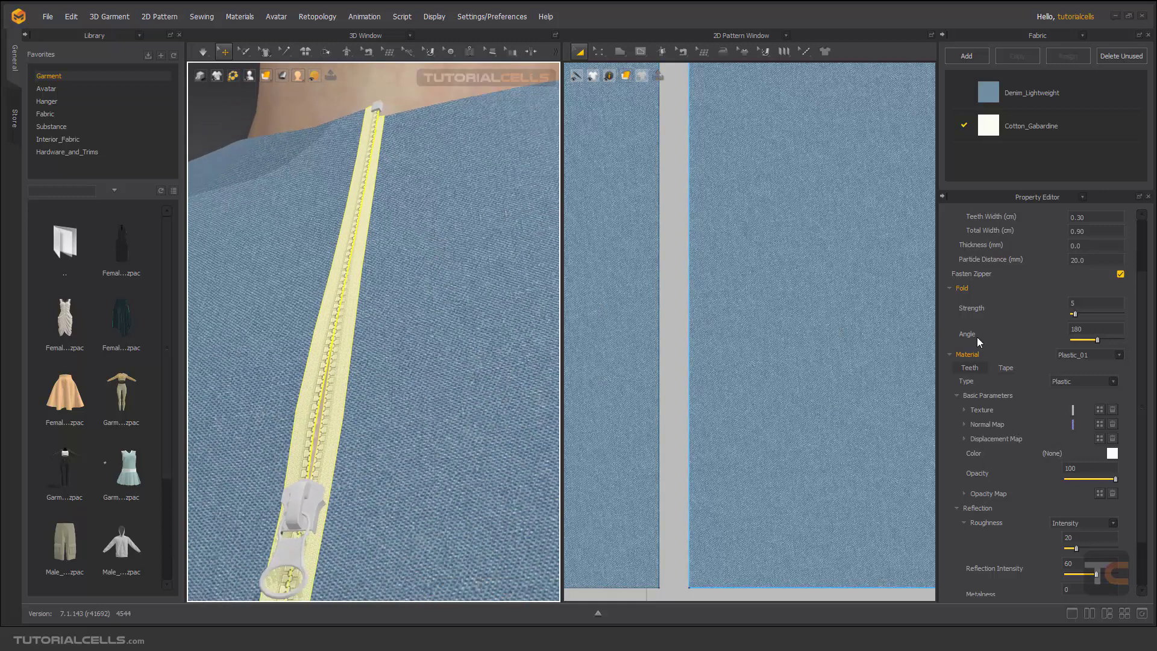
{"action": "left_click", "coordinate": [1073, 379]}
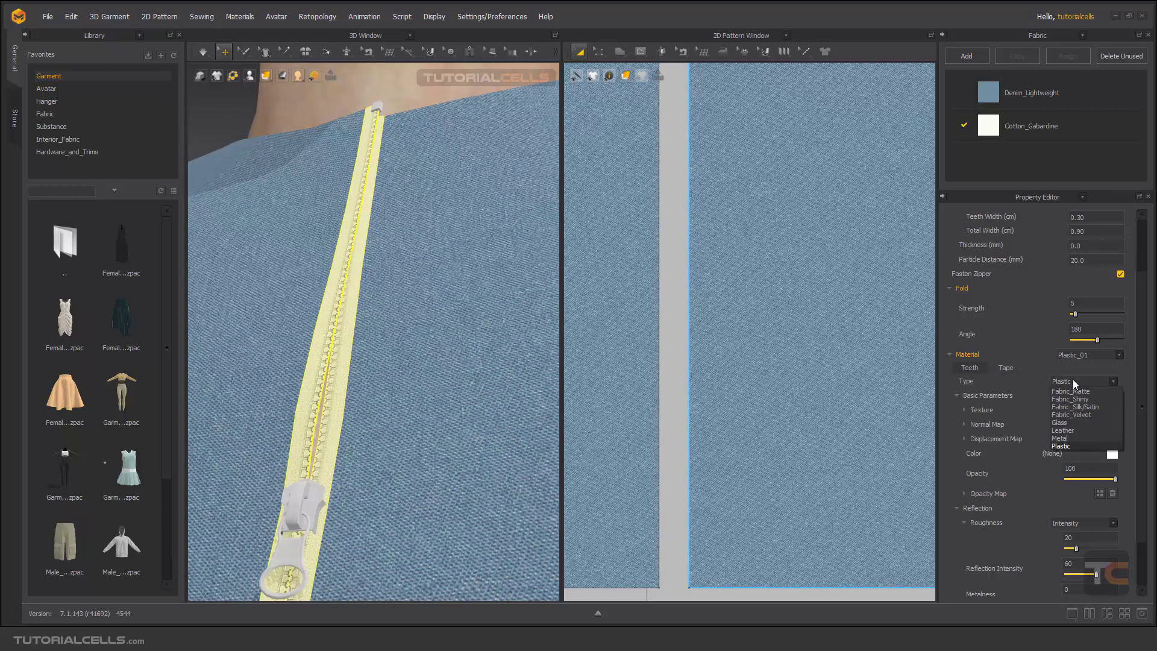
{"action": "left_click", "coordinate": [1072, 378]}
{"action": "left_click", "coordinate": [1073, 380]}
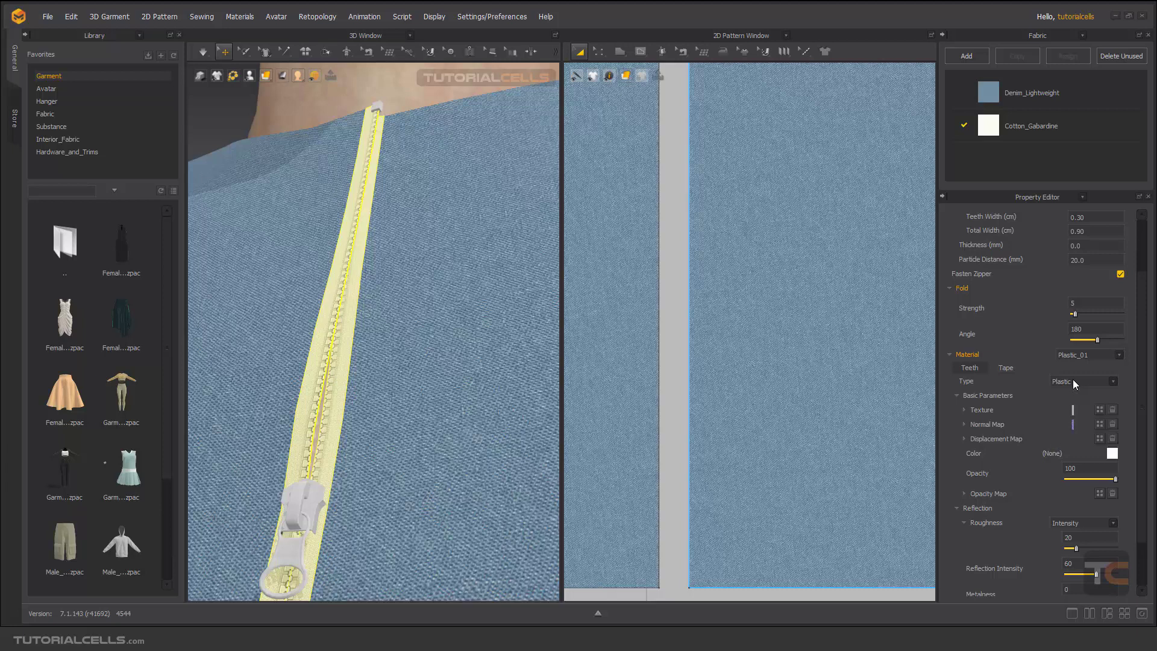
{"action": "left_click", "coordinate": [1071, 380]}
Browse the preset texture images for the zipper teeth and close the file browser without choosing one
{"action": "left_click", "coordinate": [1073, 412]}
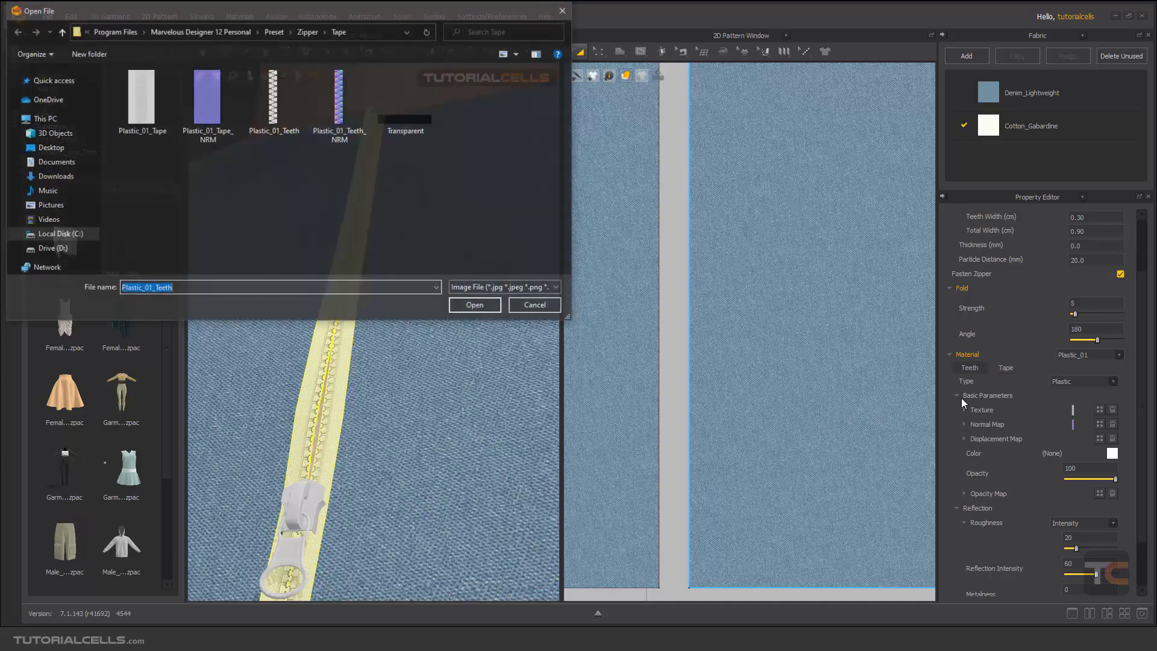
{"action": "left_click_drag", "start_coordinate": [316, 16], "coordinate": [743, 178]}
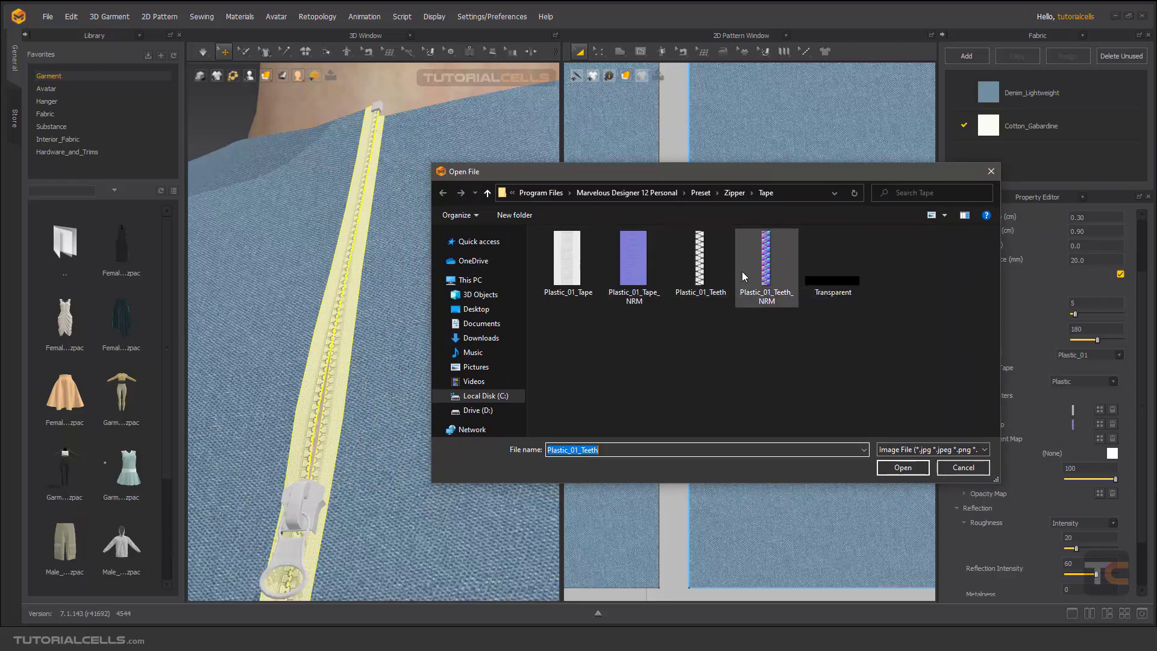
{"action": "left_click", "coordinate": [956, 467]}
Switch to File Explorer, look through the images in the Seamless Zipper Textures Pack folder, and minimize the window
{"action": "key", "text": "alt+Tab"}
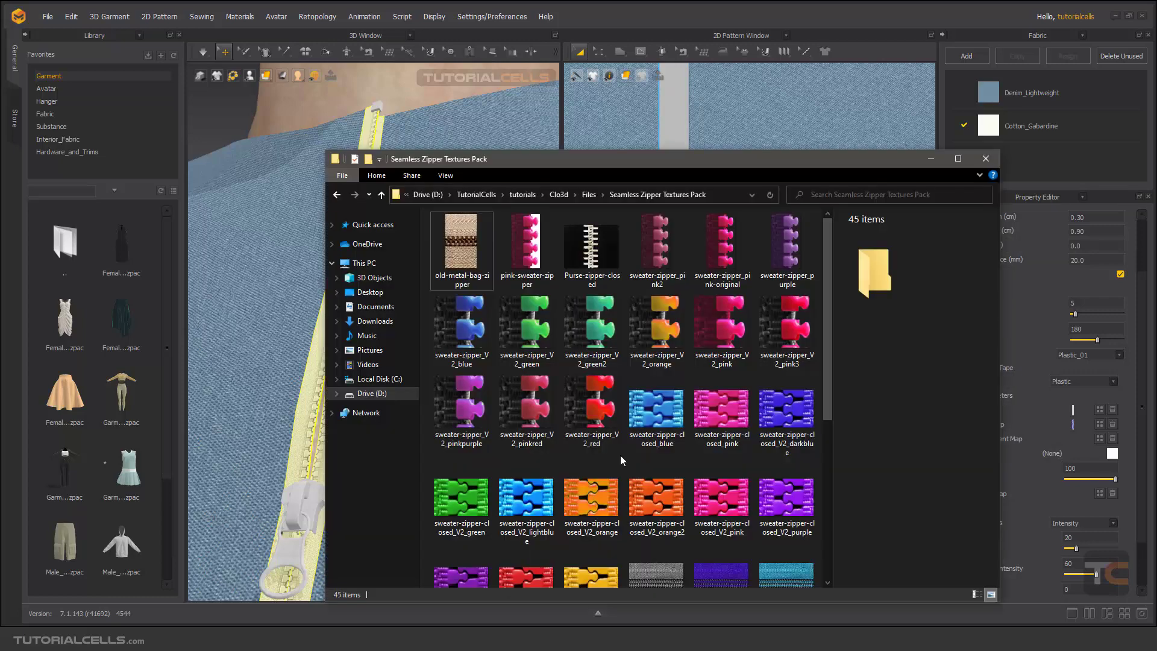
{"action": "left_click_drag", "start_coordinate": [642, 165], "coordinate": [674, 129]}
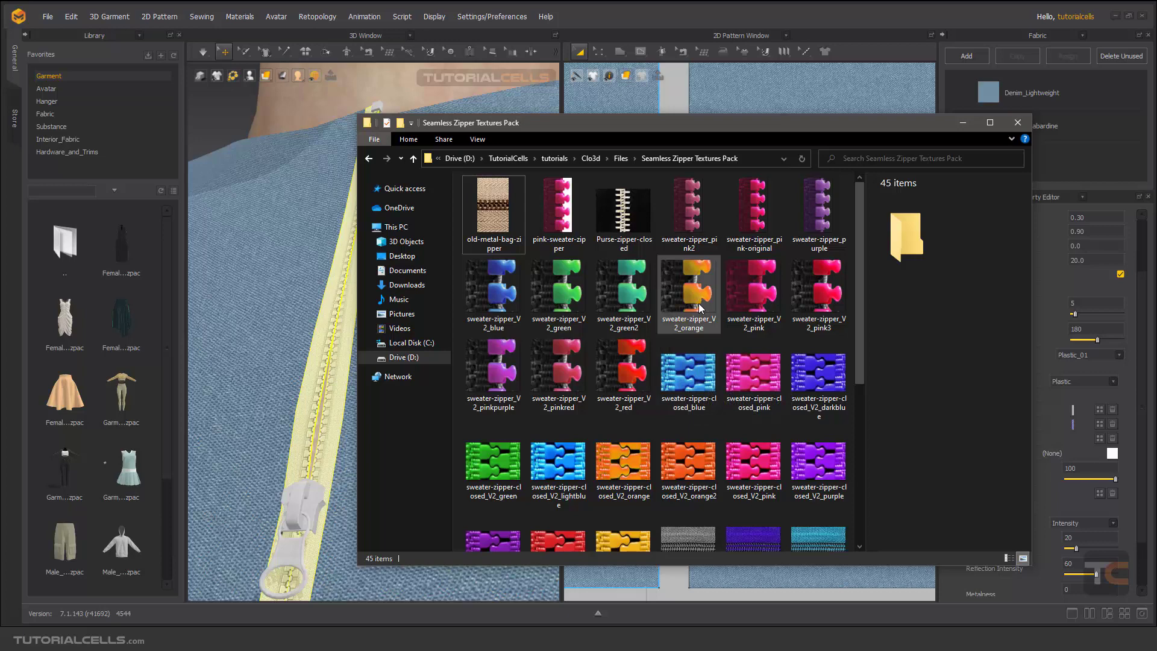
{"action": "left_click", "coordinate": [704, 472]}
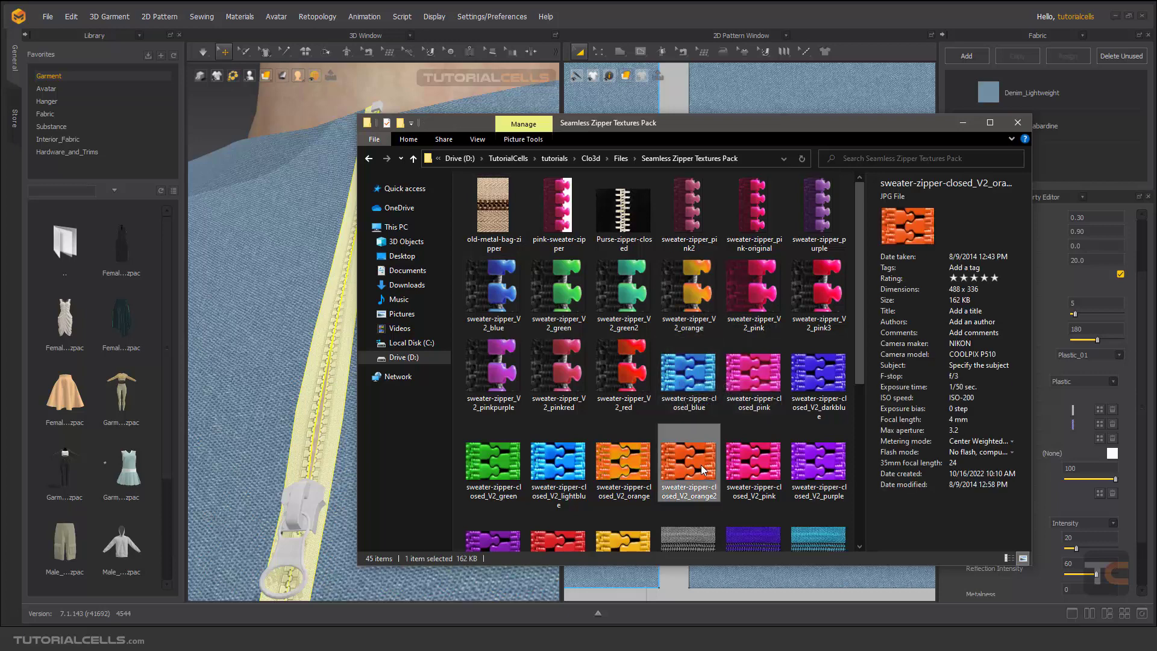
{"action": "scroll", "coordinate": [702, 467], "scroll_direction": "down", "scroll_amount": 3}
{"action": "left_click", "coordinate": [695, 440]}
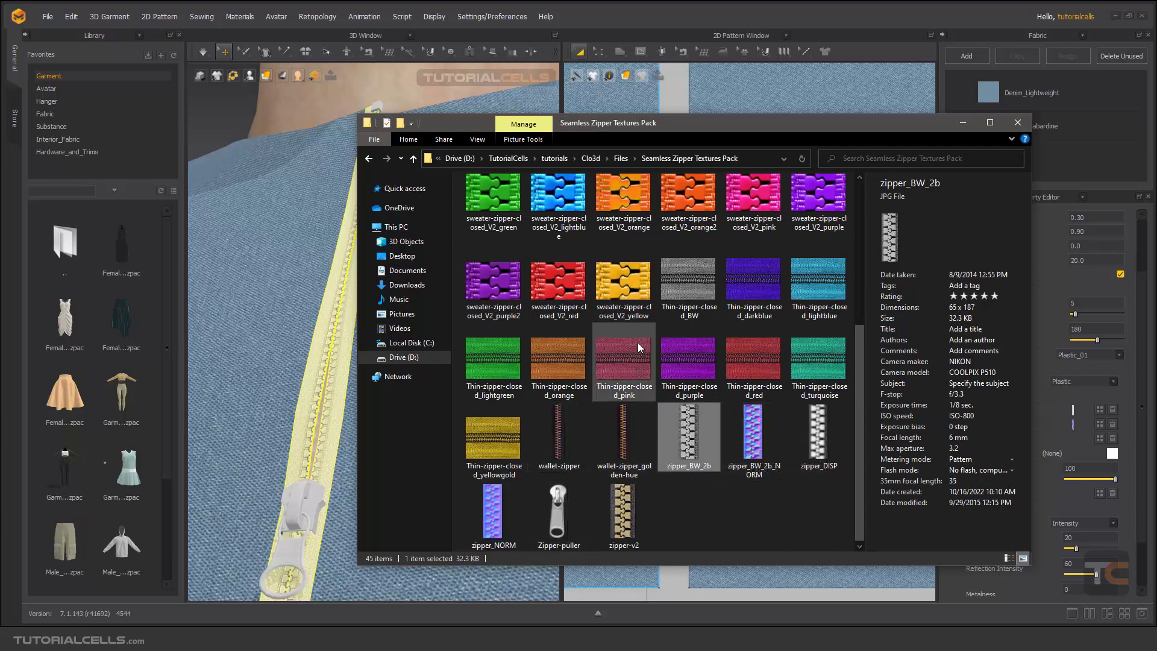
{"action": "left_click", "coordinate": [619, 297]}
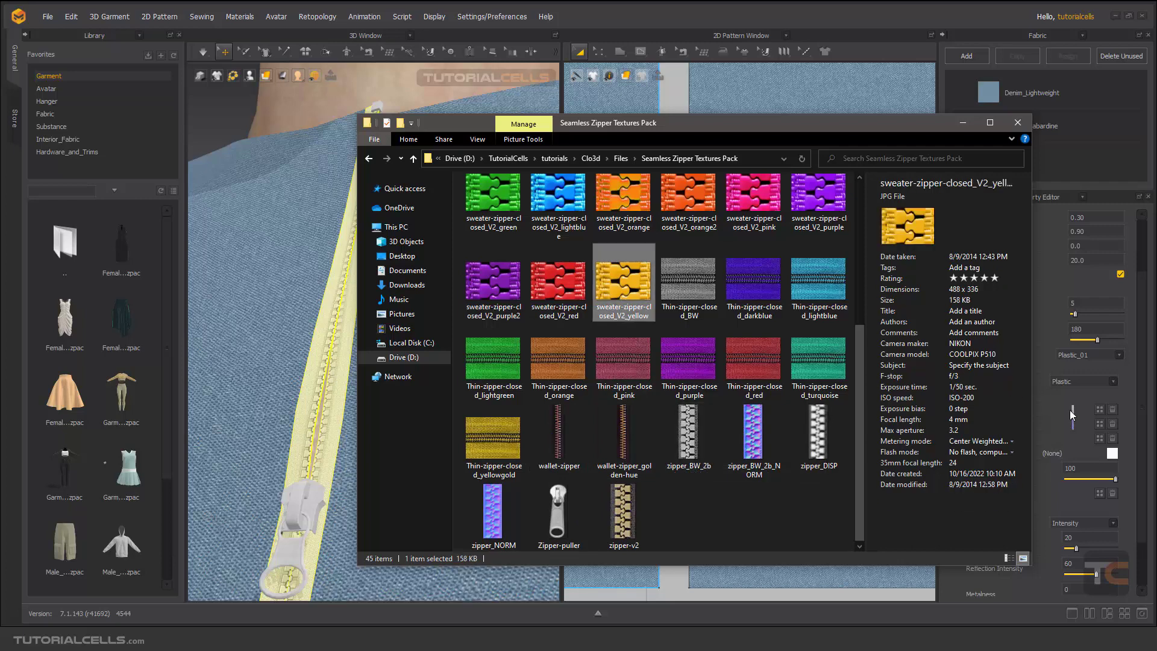
{"action": "left_click", "coordinate": [962, 124]}
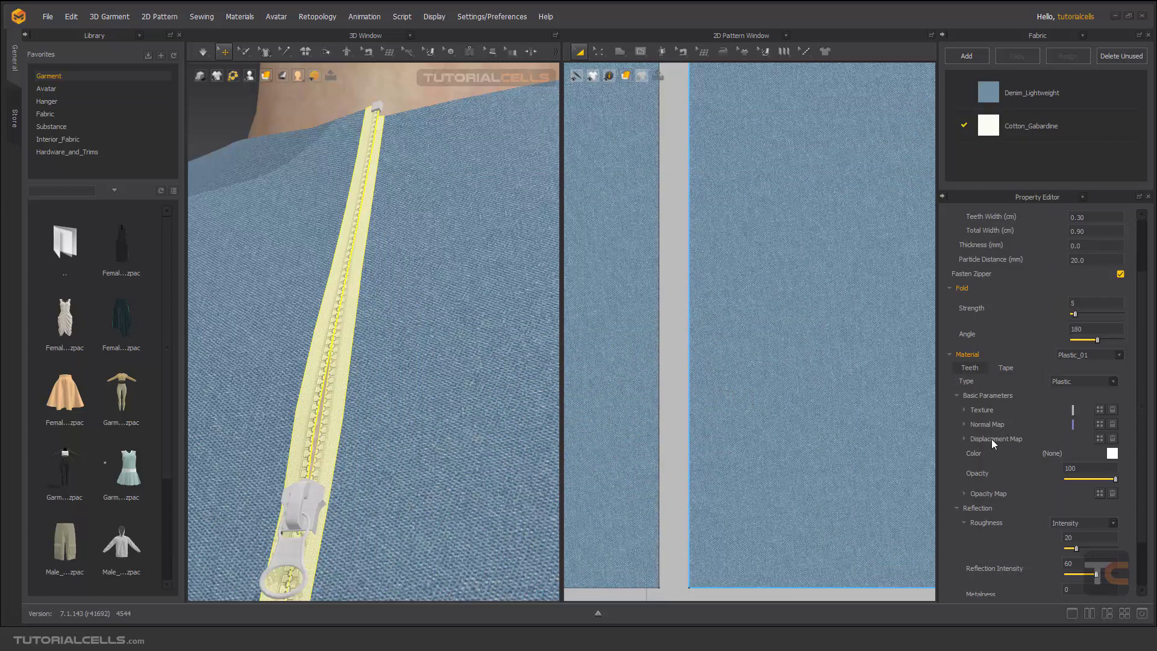
Change the color of the zipper teeth to Y Green 3 from the default palette
{"action": "left_click", "coordinate": [338, 354]}
{"action": "left_click", "coordinate": [1112, 453]}
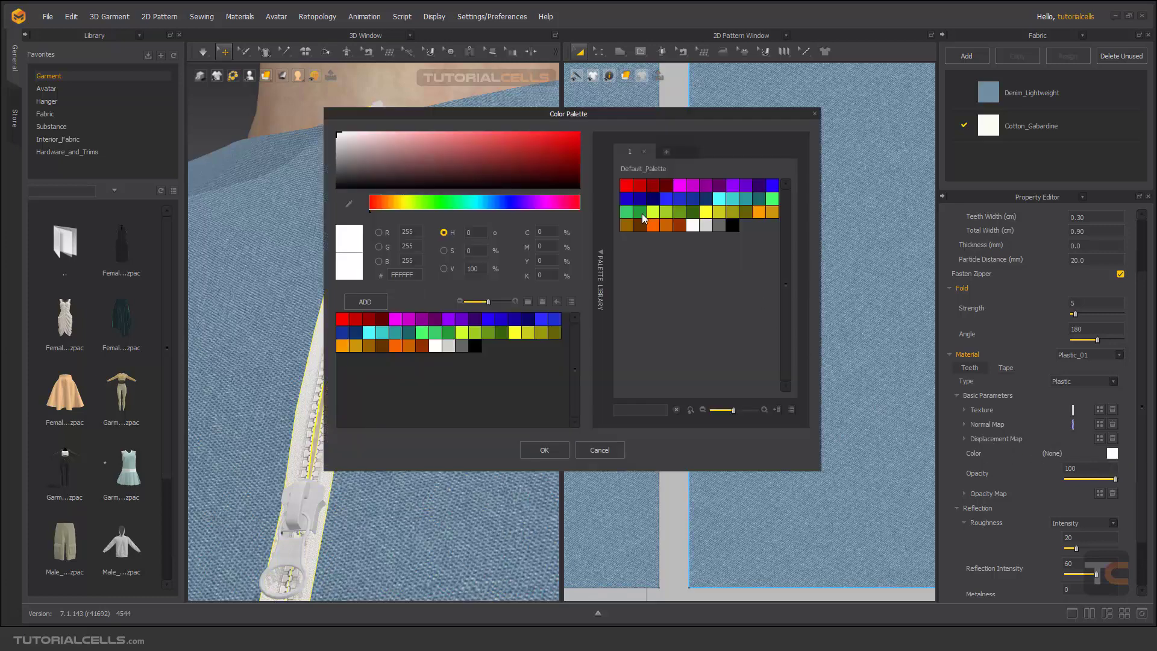
{"action": "left_click", "coordinate": [679, 213]}
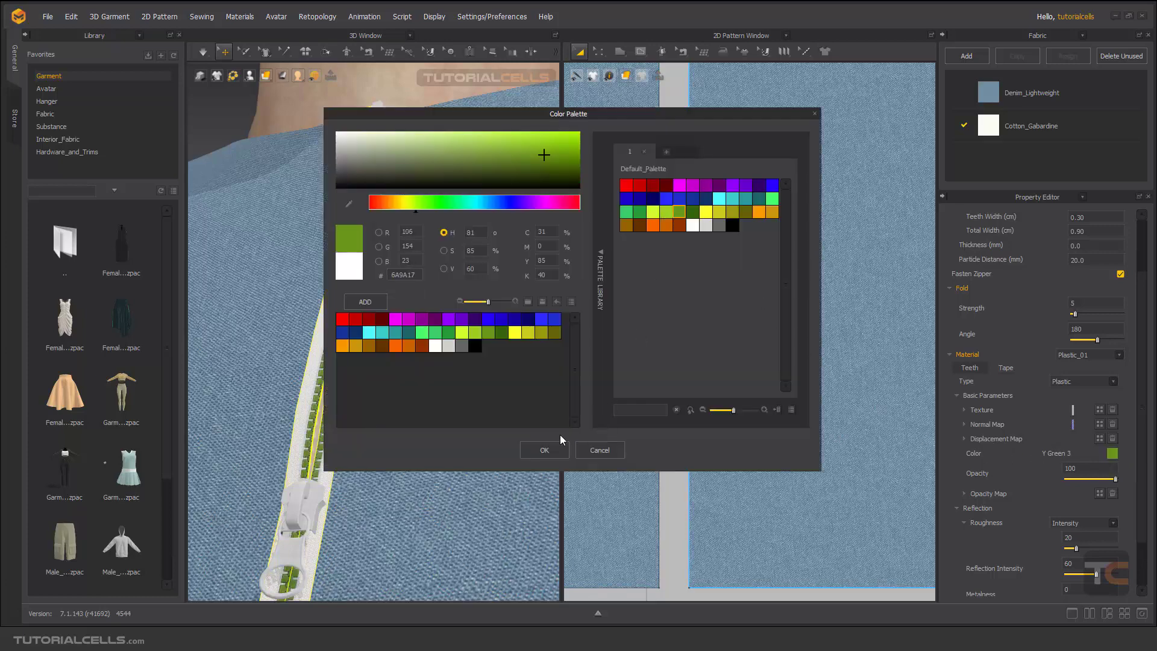
{"action": "left_click", "coordinate": [543, 450]}
{"action": "scroll", "coordinate": [314, 377], "scroll_direction": "up", "scroll_amount": 5}
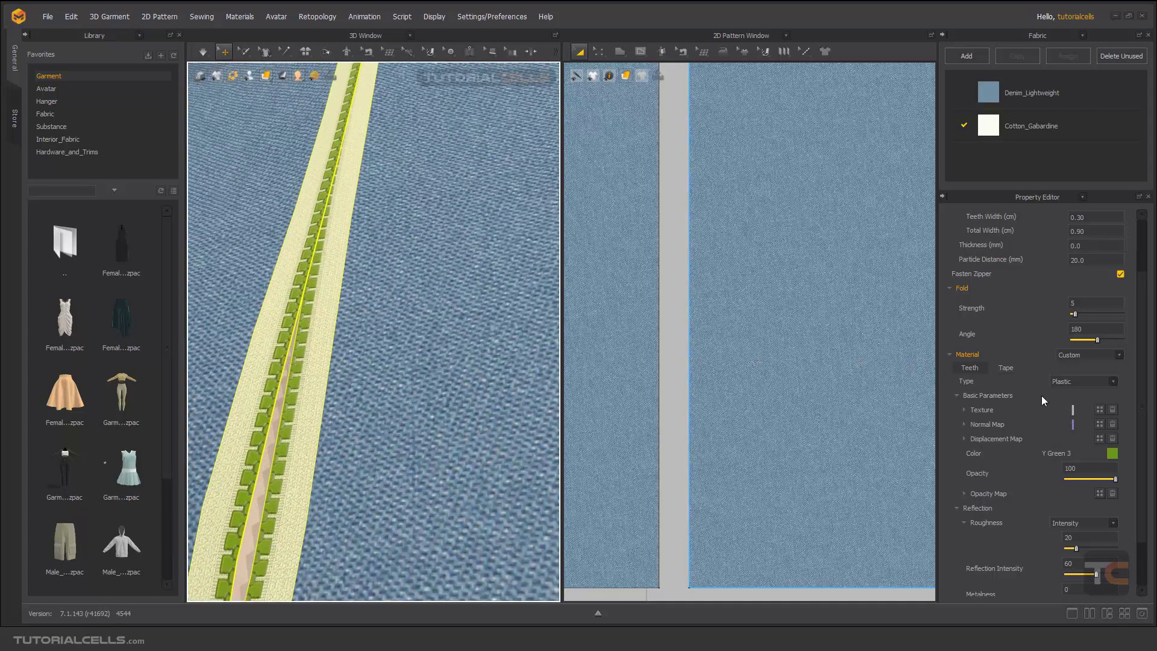
Compare the material settings of the zipper's teeth and tape, ending on the tape material
{"action": "scroll", "coordinate": [1039, 392], "scroll_direction": "up", "scroll_amount": 3}
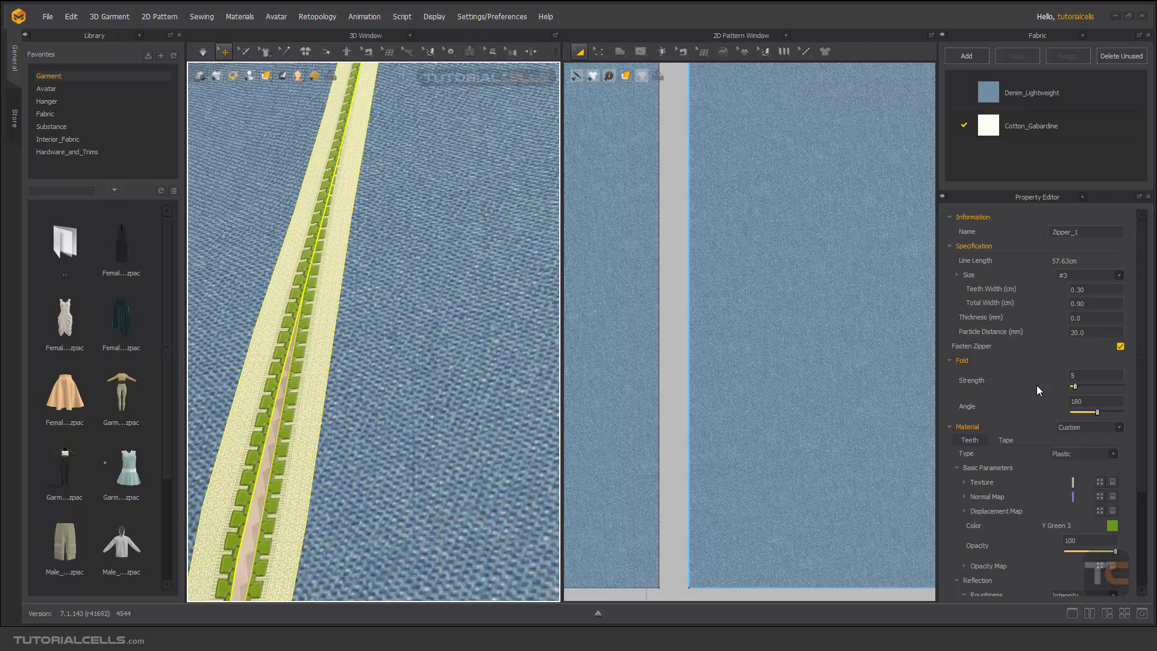
{"action": "scroll", "coordinate": [1037, 385], "scroll_direction": "down", "scroll_amount": 3}
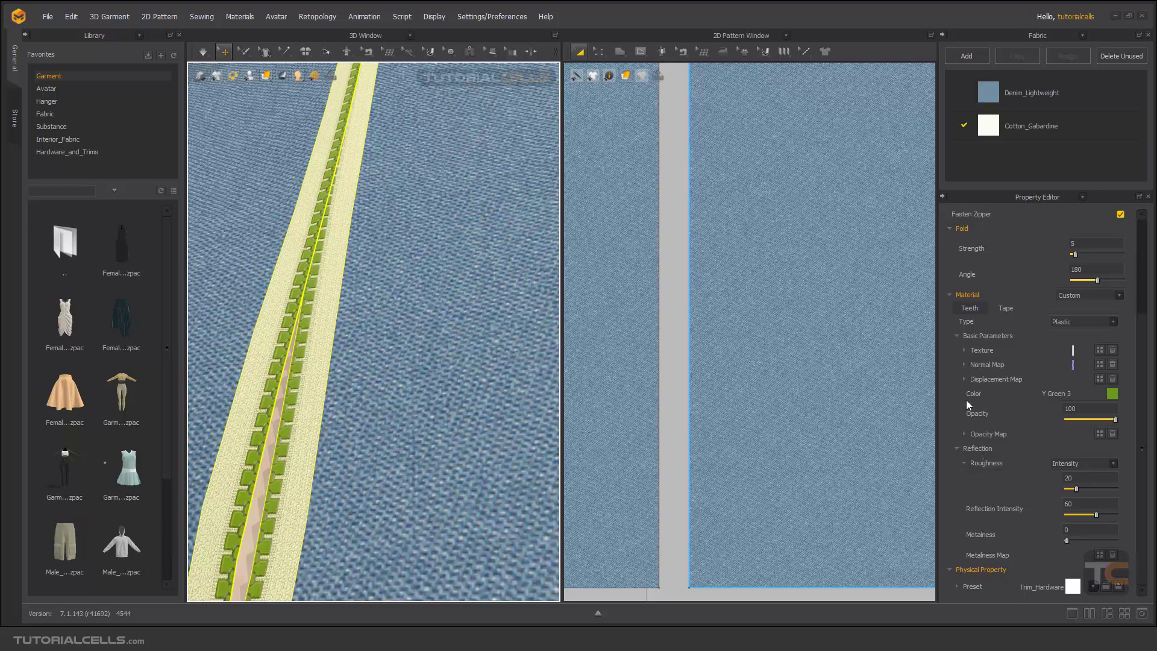
{"action": "left_click", "coordinate": [1003, 309]}
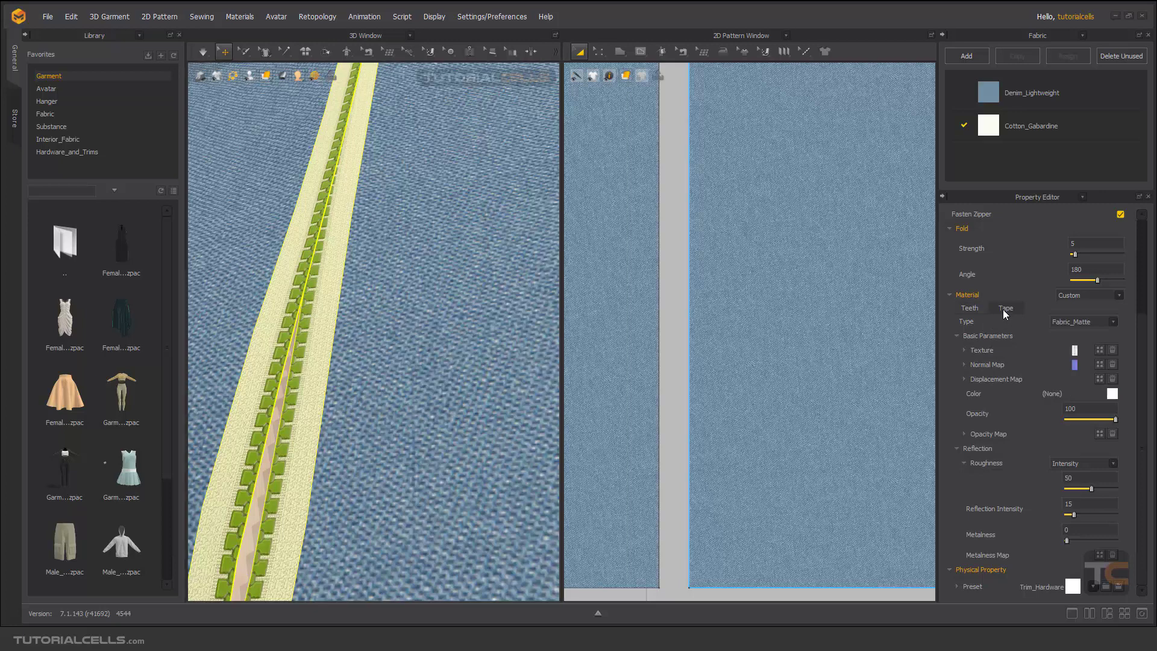
{"action": "left_click", "coordinate": [971, 309]}
{"action": "left_click", "coordinate": [998, 309]}
{"action": "left_click", "coordinate": [681, 315]}
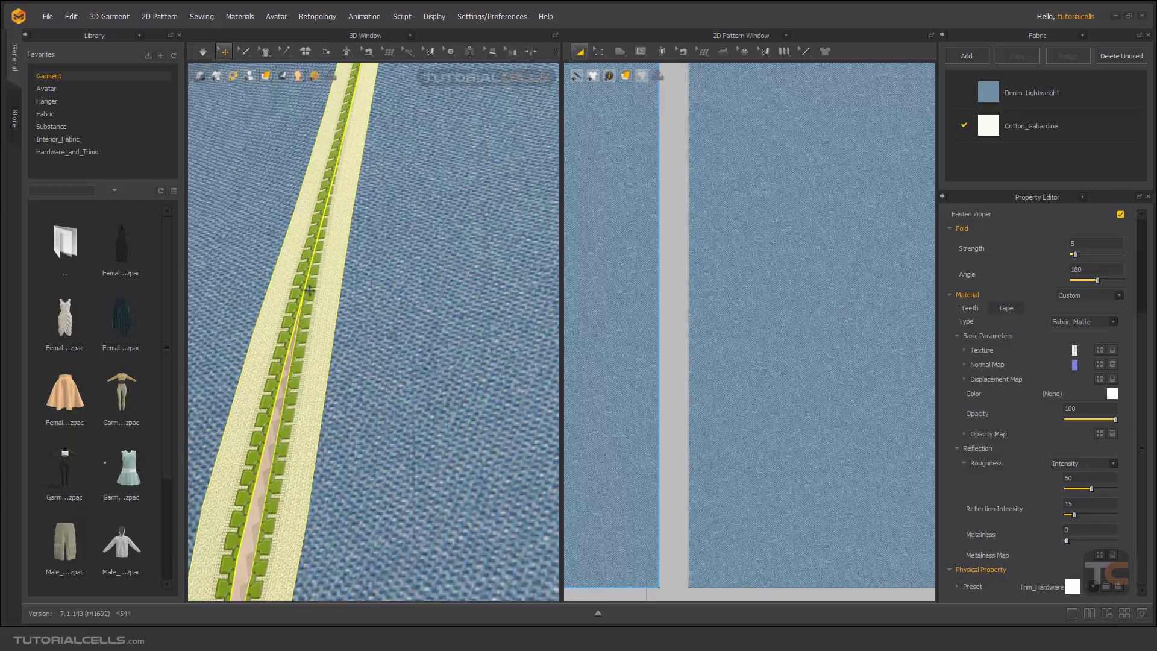
{"action": "left_click", "coordinate": [814, 350]}
Look through the preset texture images and material types available for the zipper tape, keeping Plastic_01_Tape and Fabric_Matte
{"action": "left_click", "coordinate": [1075, 350]}
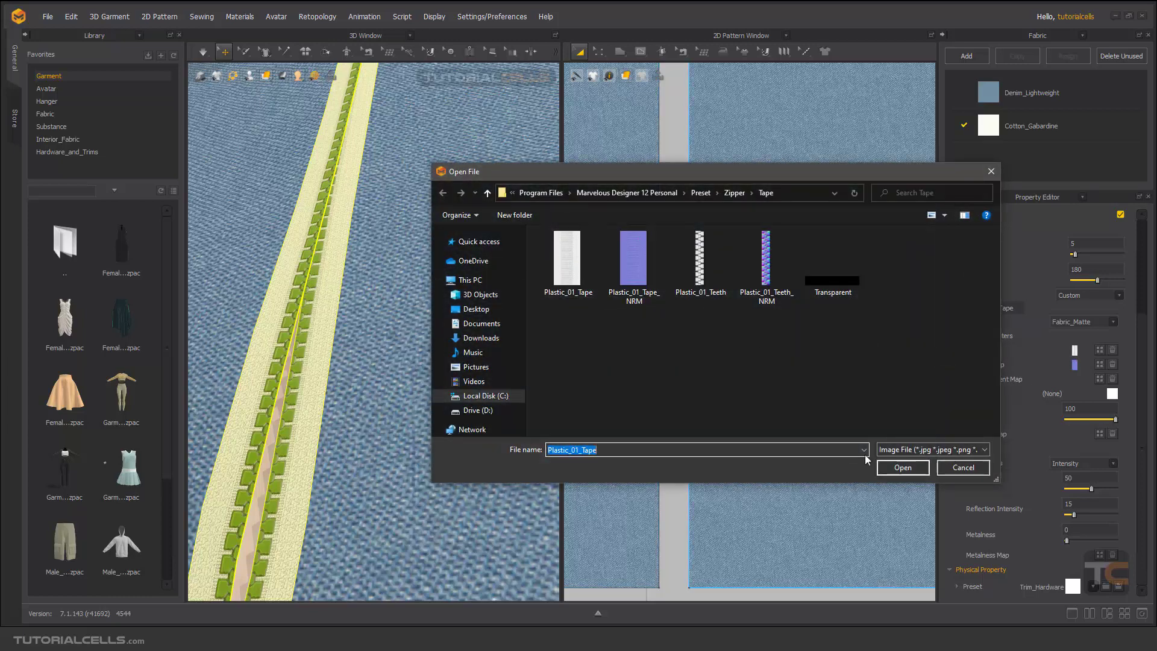
{"action": "left_click", "coordinate": [964, 467]}
{"action": "left_click", "coordinate": [1065, 320]}
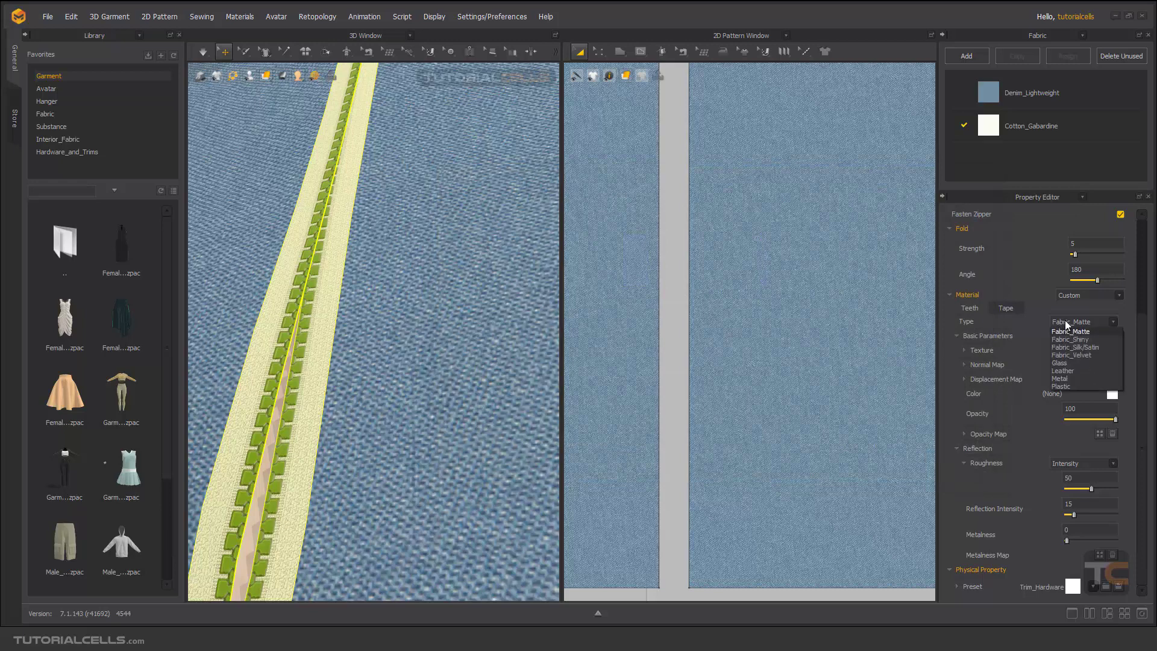
{"action": "left_click", "coordinate": [1065, 320]}
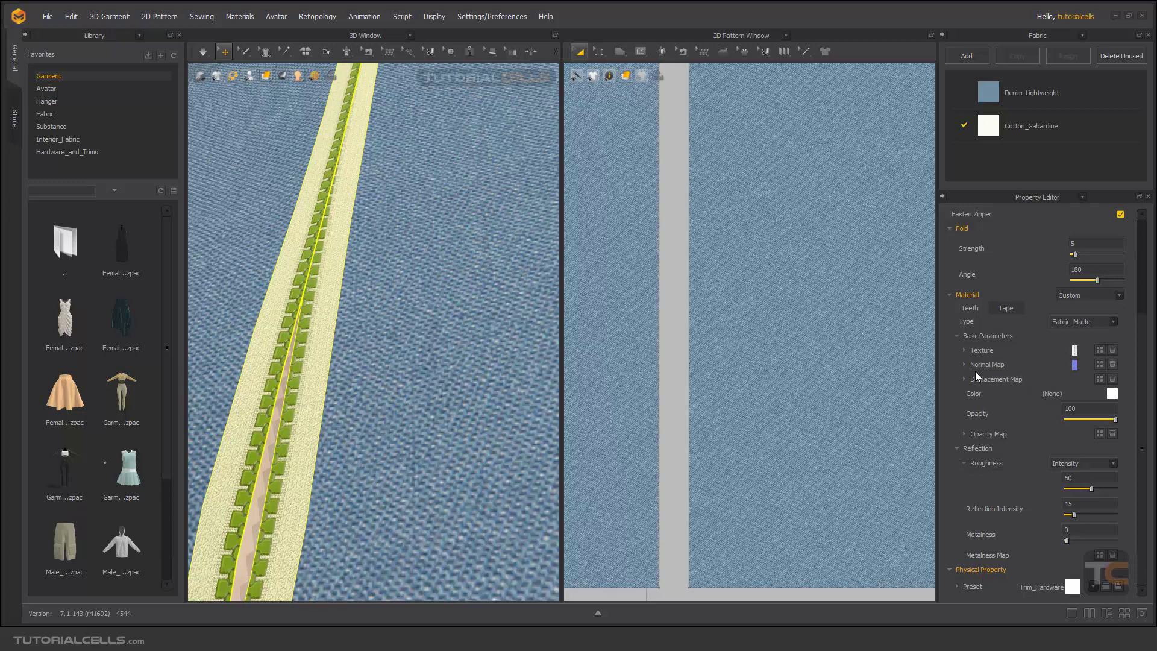
Change the color of the zipper tape to Orange 3 from the default palette
{"action": "left_click", "coordinate": [1112, 394]}
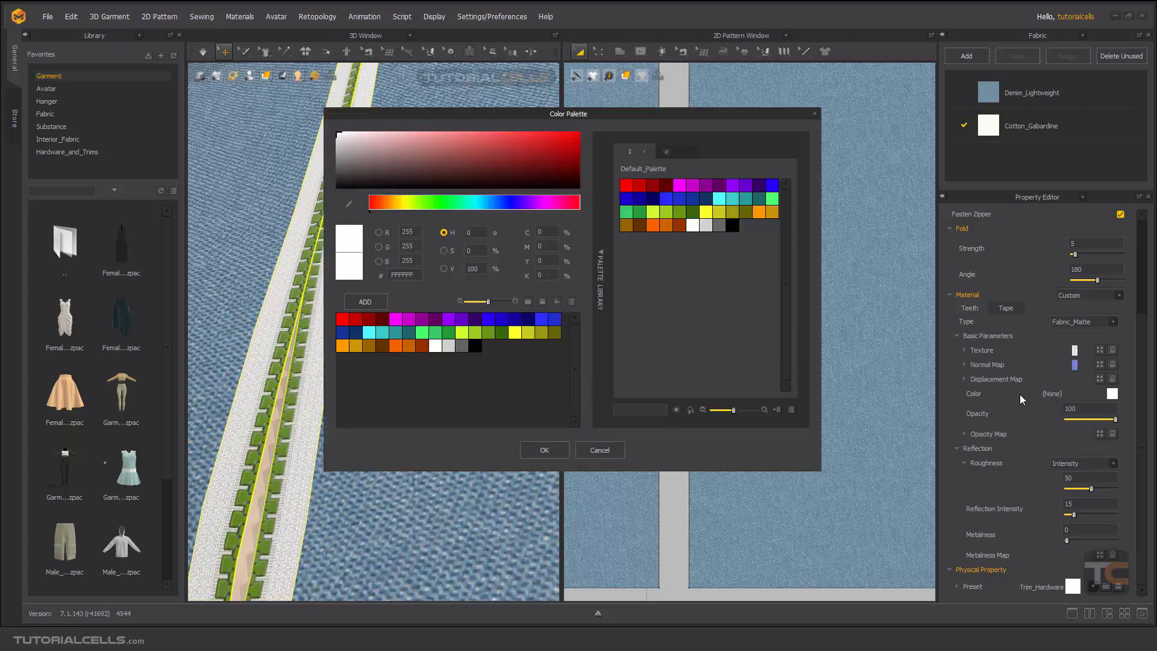
{"action": "left_click", "coordinate": [627, 225]}
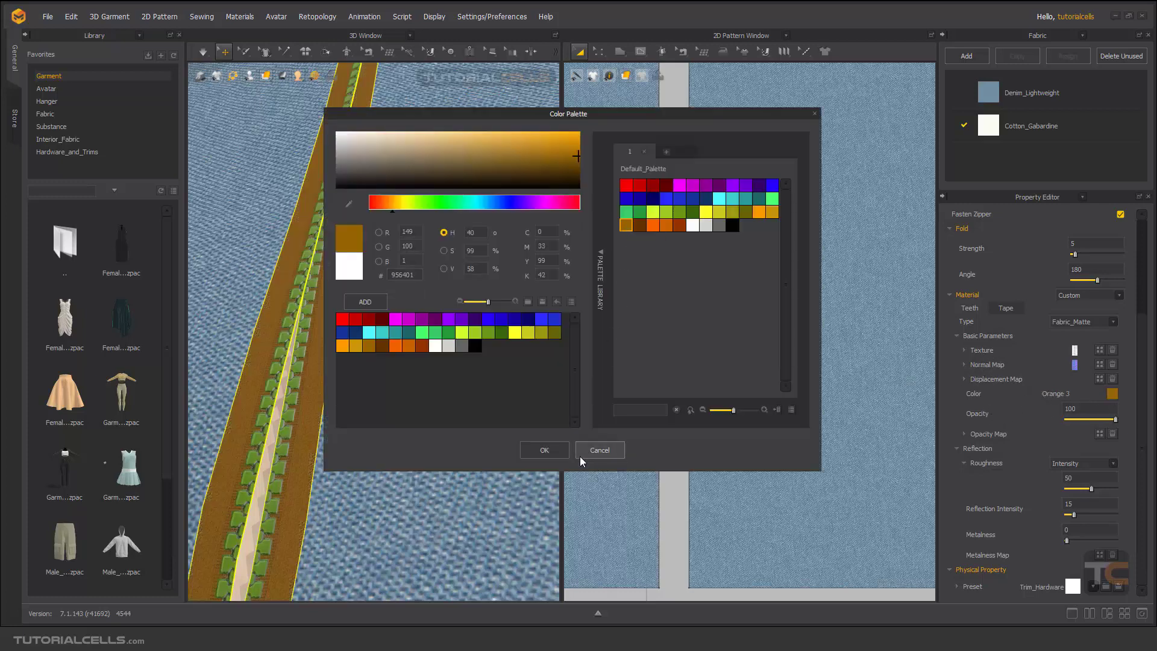
{"action": "left_click", "coordinate": [530, 452]}
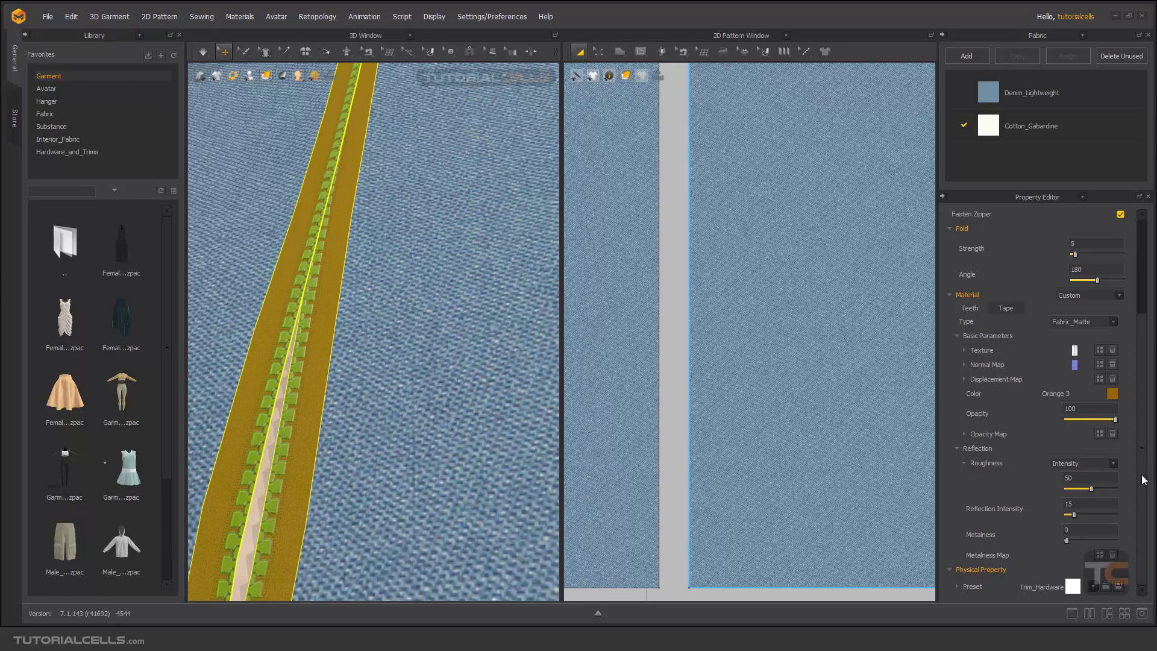
Set the zipper's physical property preset to Rib_1X1_486gsm
{"action": "left_click", "coordinate": [1093, 586]}
{"action": "scroll", "coordinate": [944, 490], "scroll_direction": "down", "scroll_amount": 8}
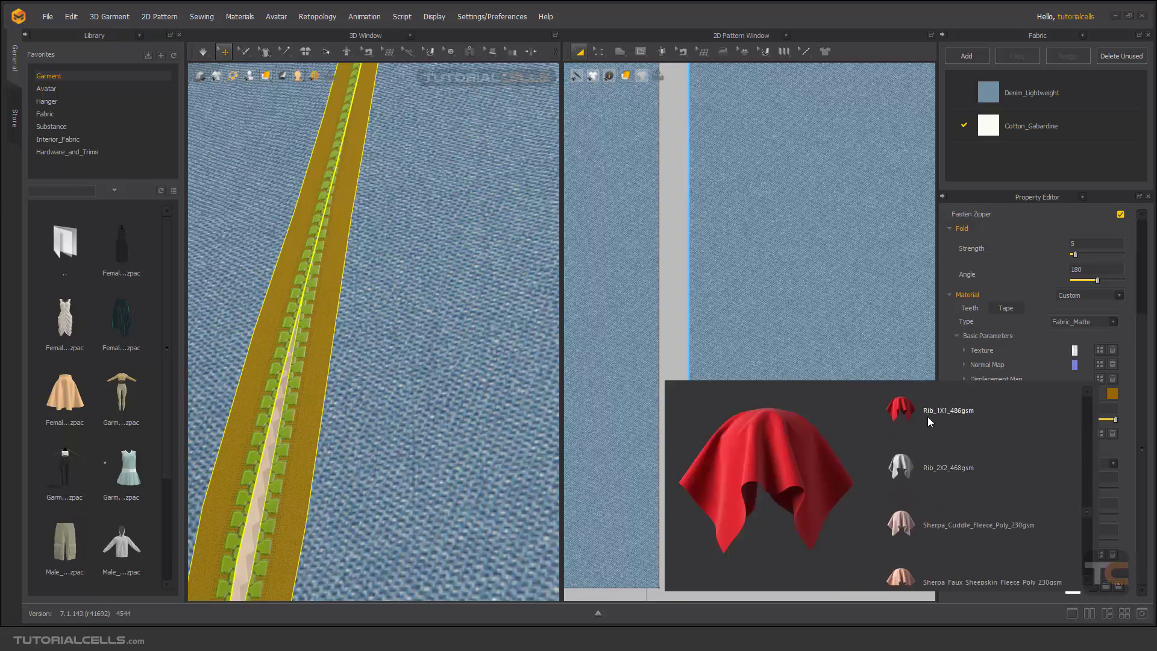
{"action": "left_click", "coordinate": [462, 379]}
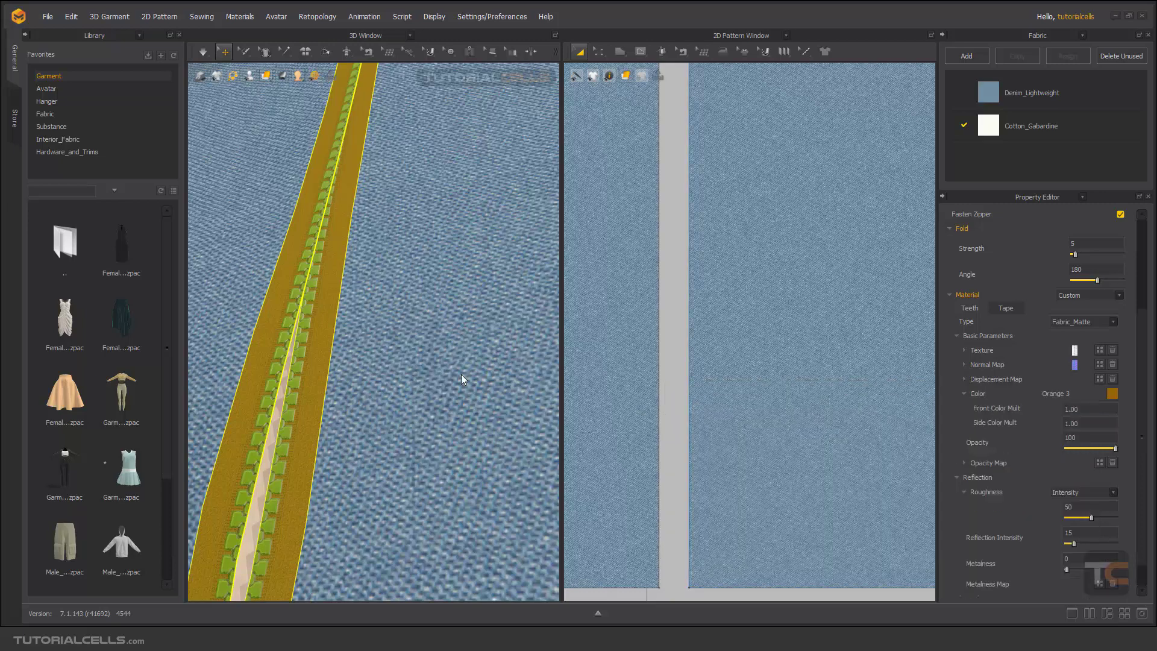
Examine the simulation, fabric and arrangement properties of the front panel beside the zipper, and reselect the zipper
{"action": "left_click", "coordinate": [381, 335]}
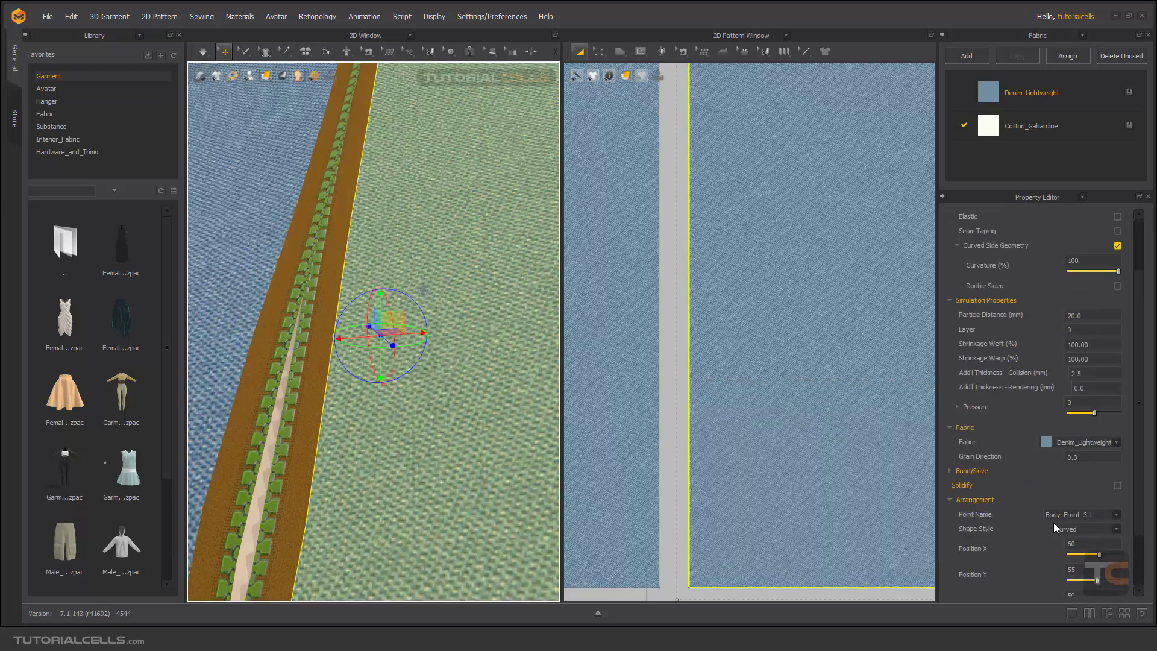
{"action": "scroll", "coordinate": [1053, 524], "scroll_direction": "down", "scroll_amount": 1}
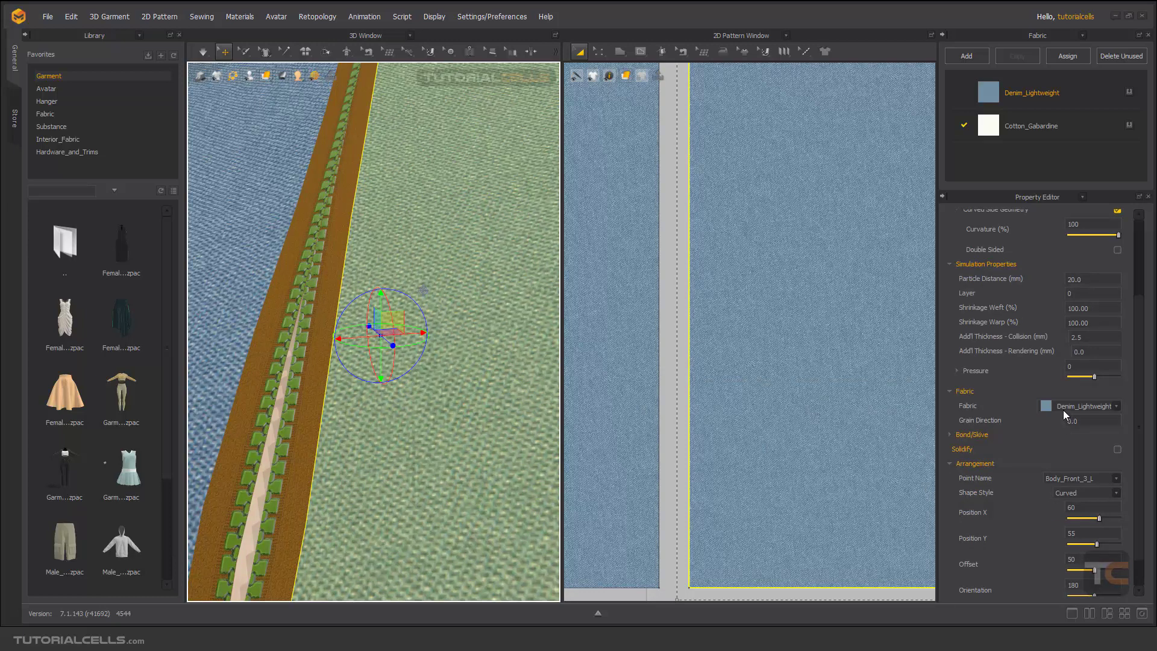
{"action": "scroll", "coordinate": [1057, 414], "scroll_direction": "down", "scroll_amount": 1}
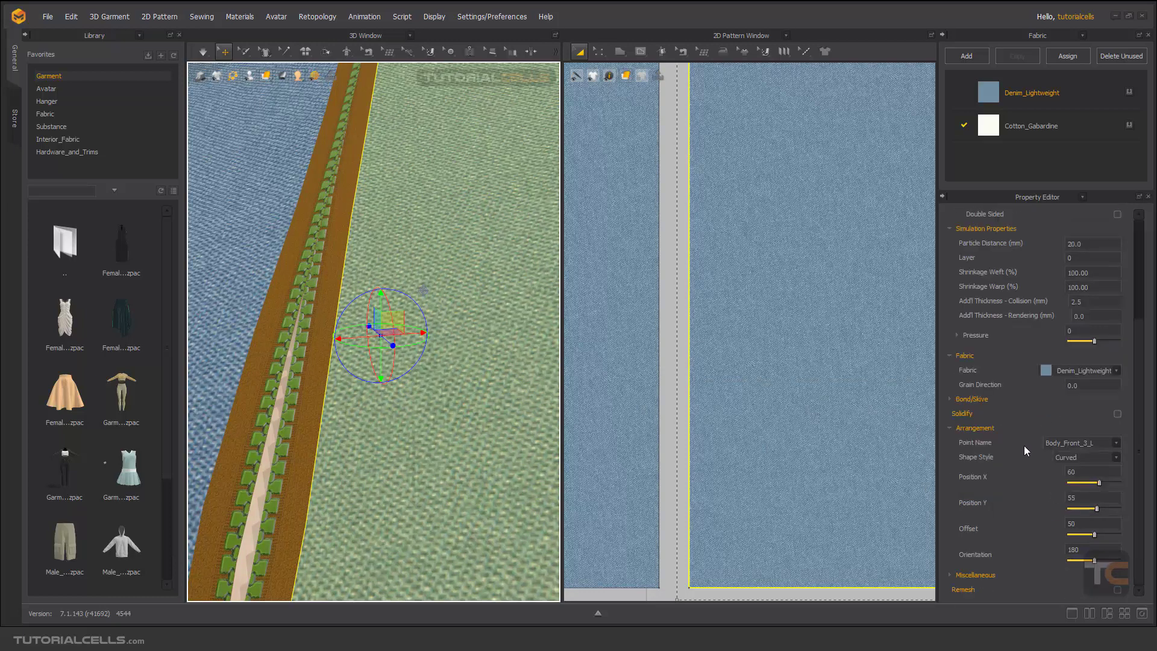
{"action": "left_click", "coordinate": [314, 297]}
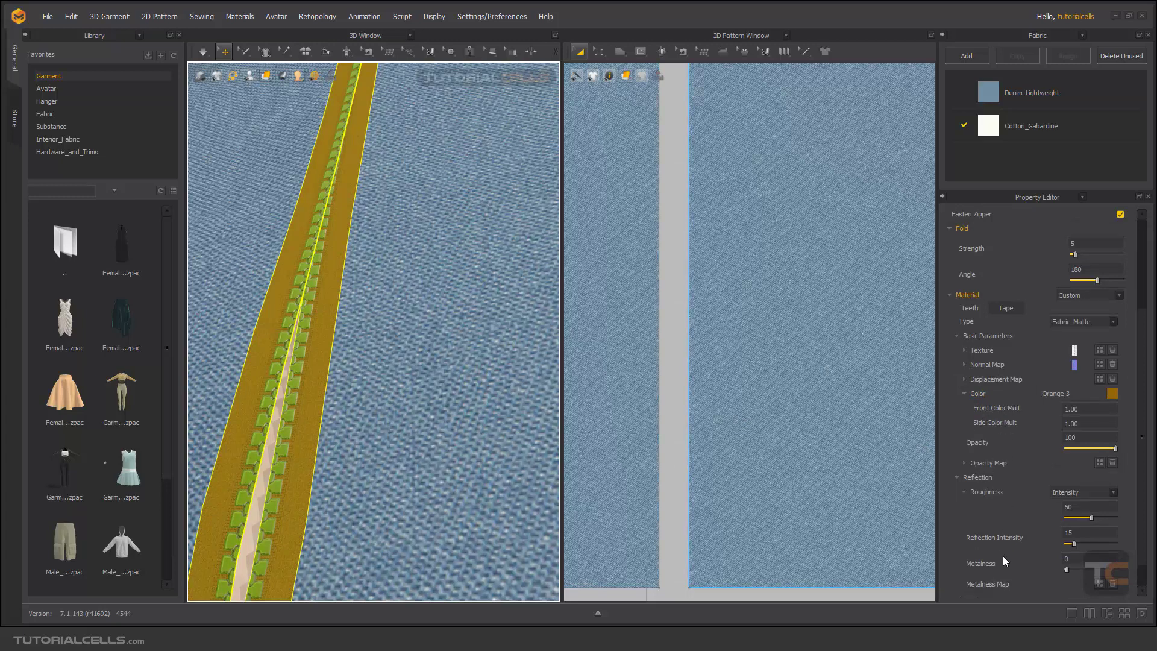
Expand the zipper's physical property preset and examine its stretch, shear, bending, buckling and density parameters
{"action": "scroll", "coordinate": [1004, 569], "scroll_direction": "down", "scroll_amount": 1}
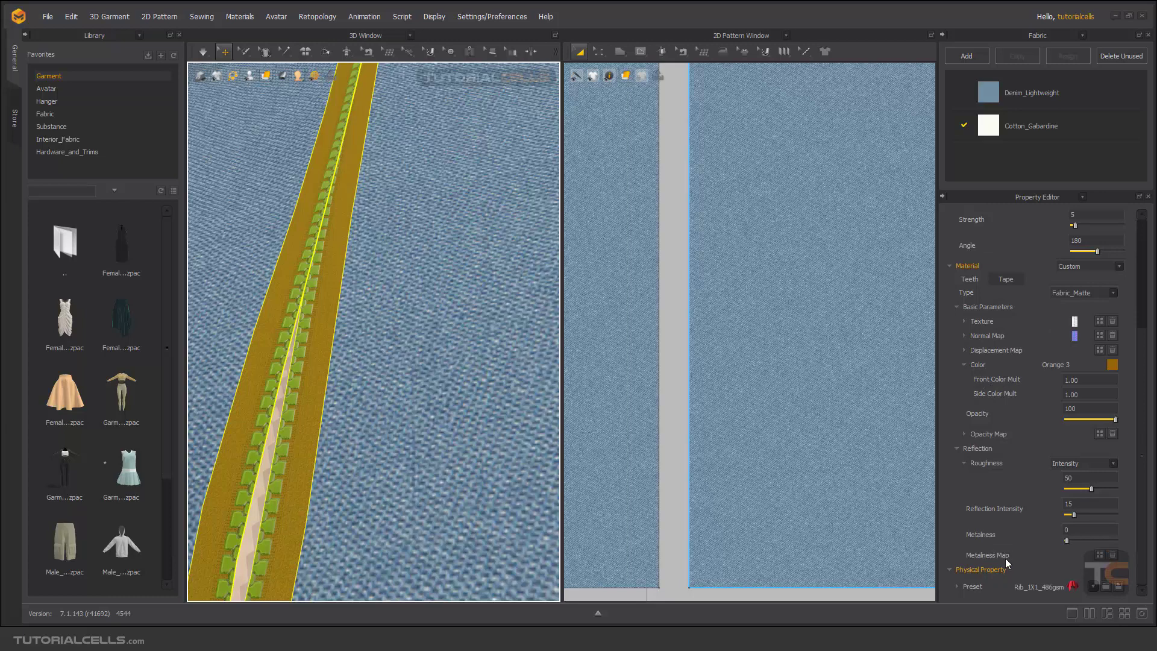
{"action": "left_click", "coordinate": [957, 587]}
{"action": "scroll", "coordinate": [992, 567], "scroll_direction": "down", "scroll_amount": 5}
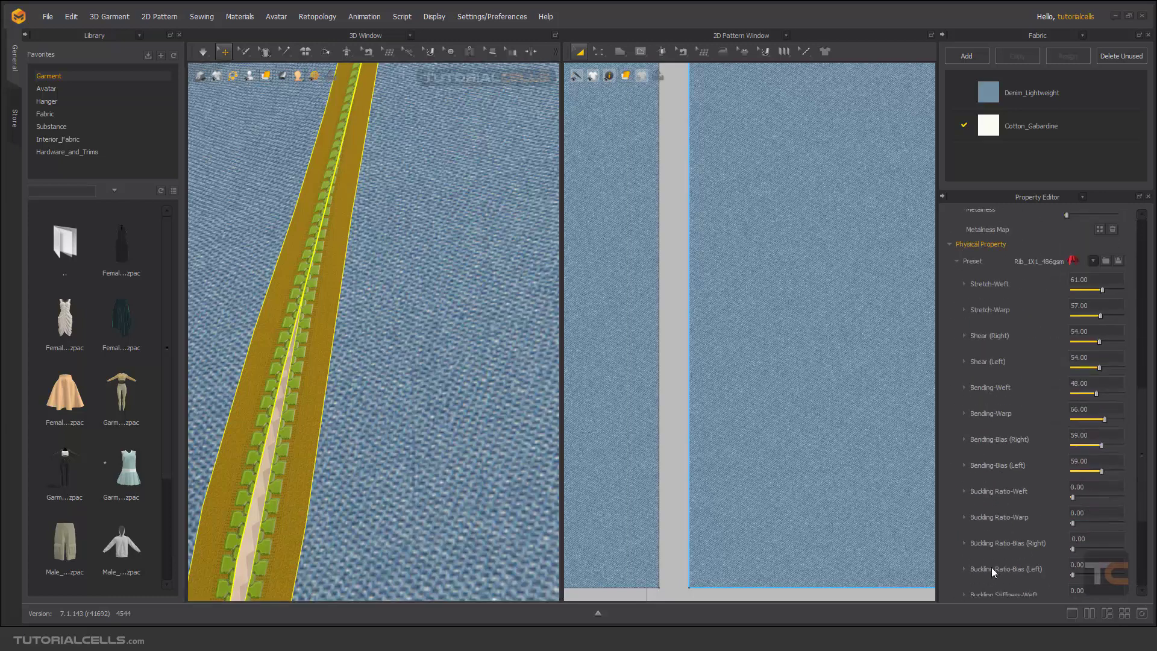
{"action": "scroll", "coordinate": [992, 571], "scroll_direction": "down", "scroll_amount": 5}
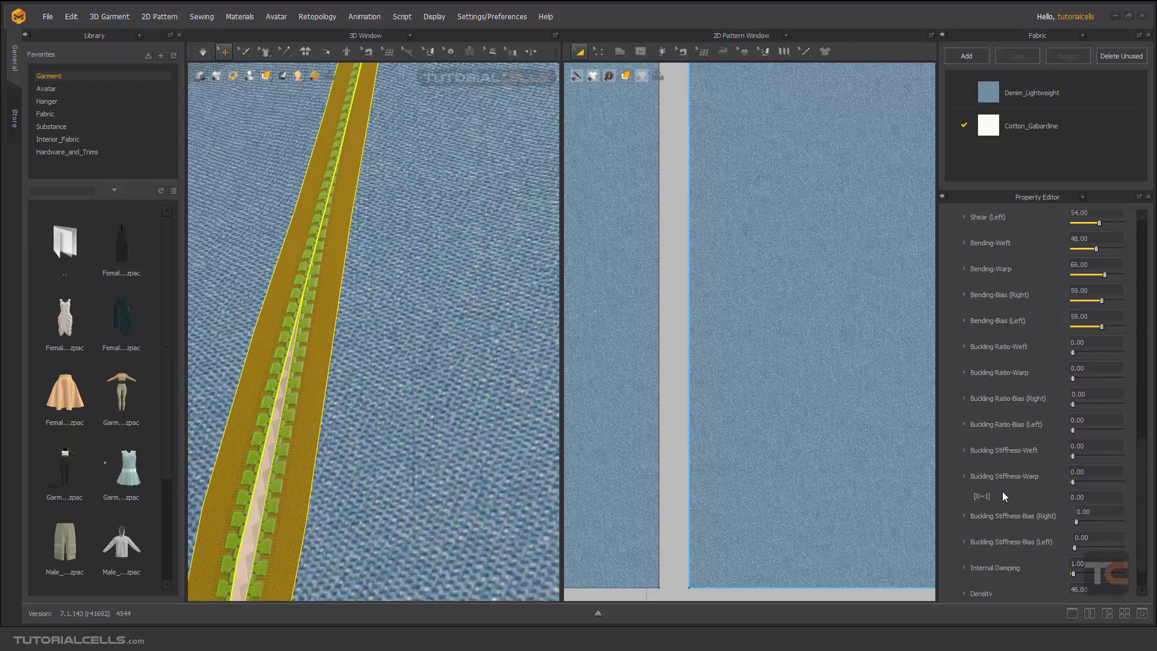
{"action": "scroll", "coordinate": [1003, 491], "scroll_direction": "up", "scroll_amount": 4}
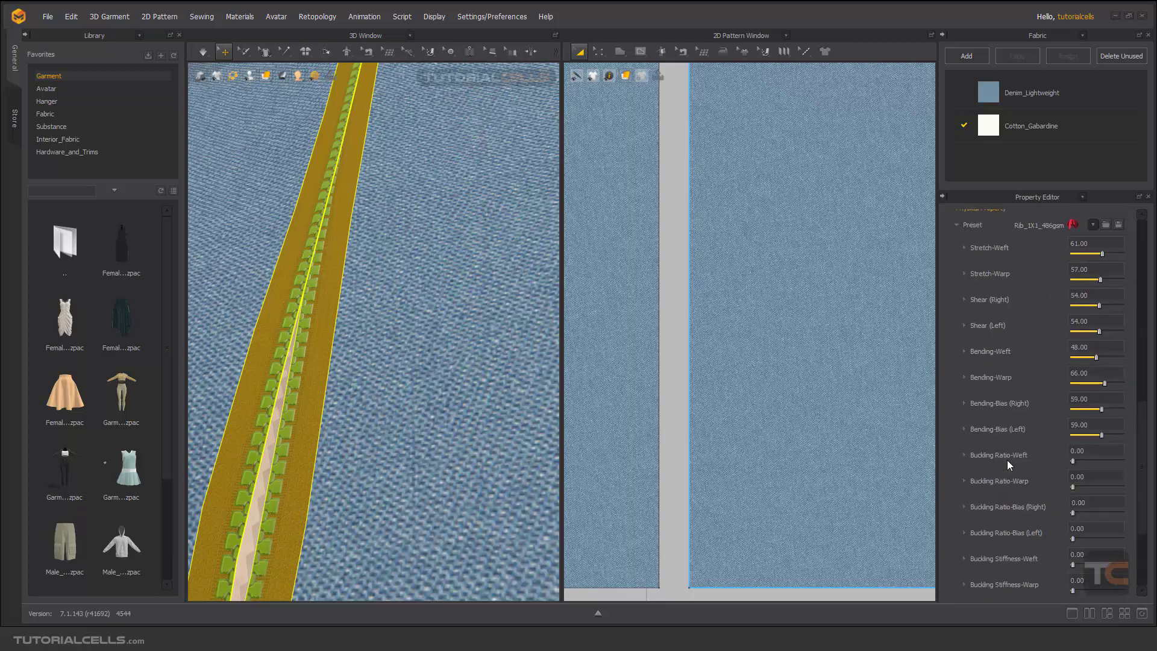
{"action": "scroll", "coordinate": [1000, 396], "scroll_direction": "down", "scroll_amount": 3}
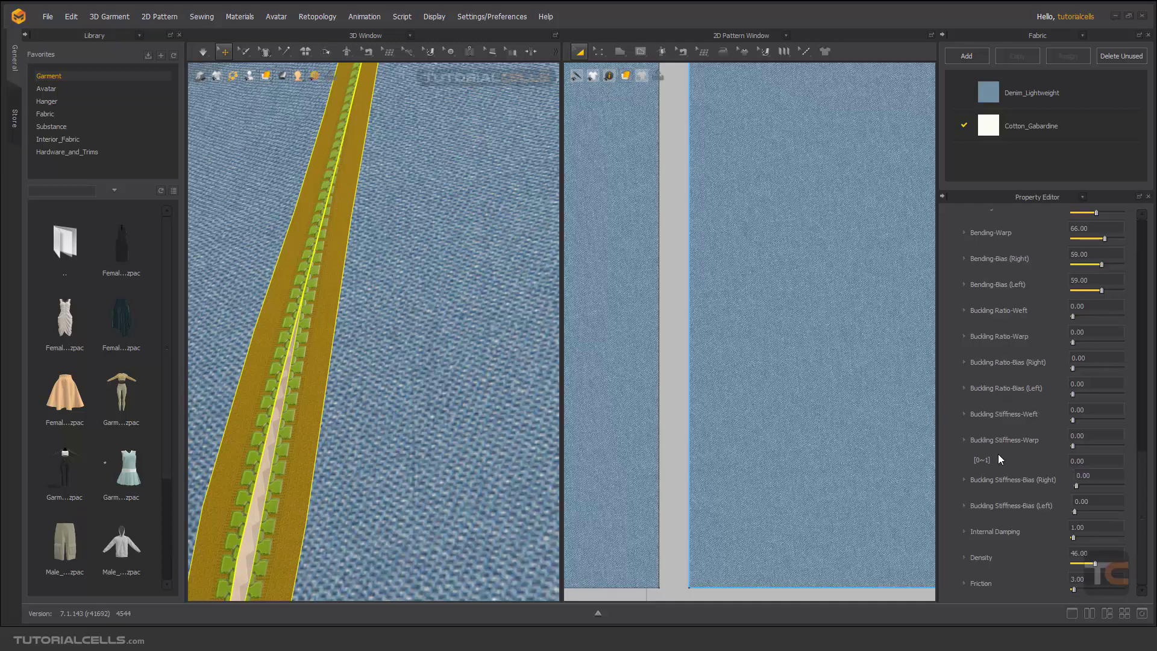
{"action": "scroll", "coordinate": [1006, 477], "scroll_direction": "up", "scroll_amount": 5}
{"action": "scroll", "coordinate": [1018, 500], "scroll_direction": "up", "scroll_amount": 6}
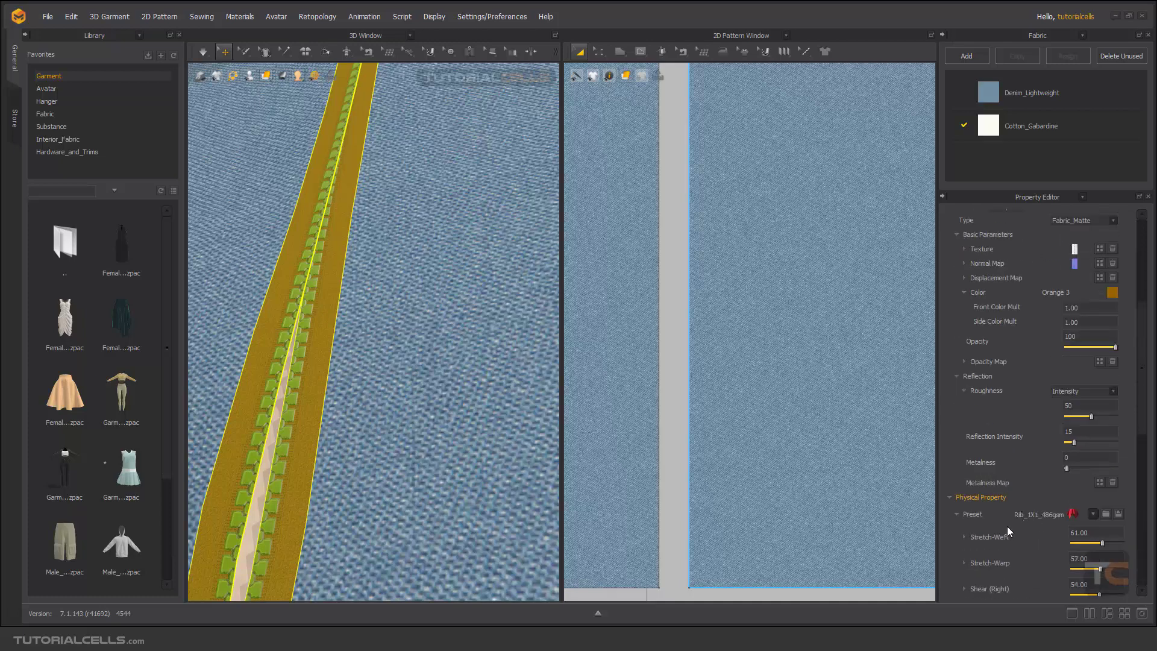
Switch the zipper's material settings from tape to teeth and compare the material and physical properties shown for each
{"action": "scroll", "coordinate": [982, 354], "scroll_direction": "up", "scroll_amount": 4}
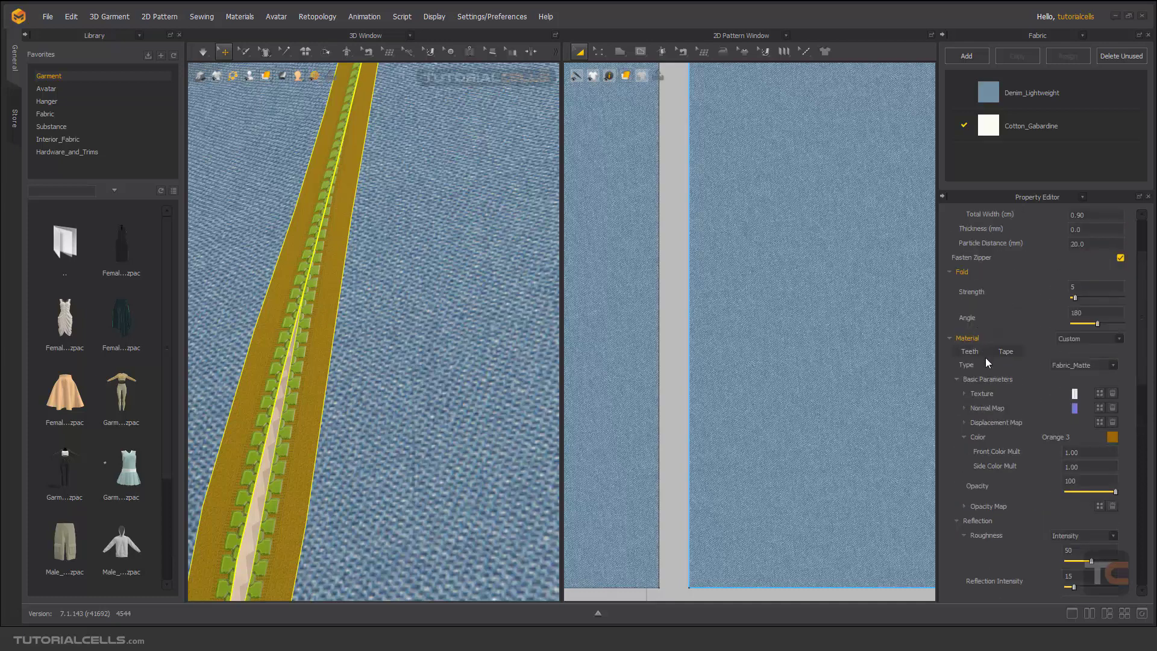
{"action": "scroll", "coordinate": [988, 374], "scroll_direction": "up", "scroll_amount": 1}
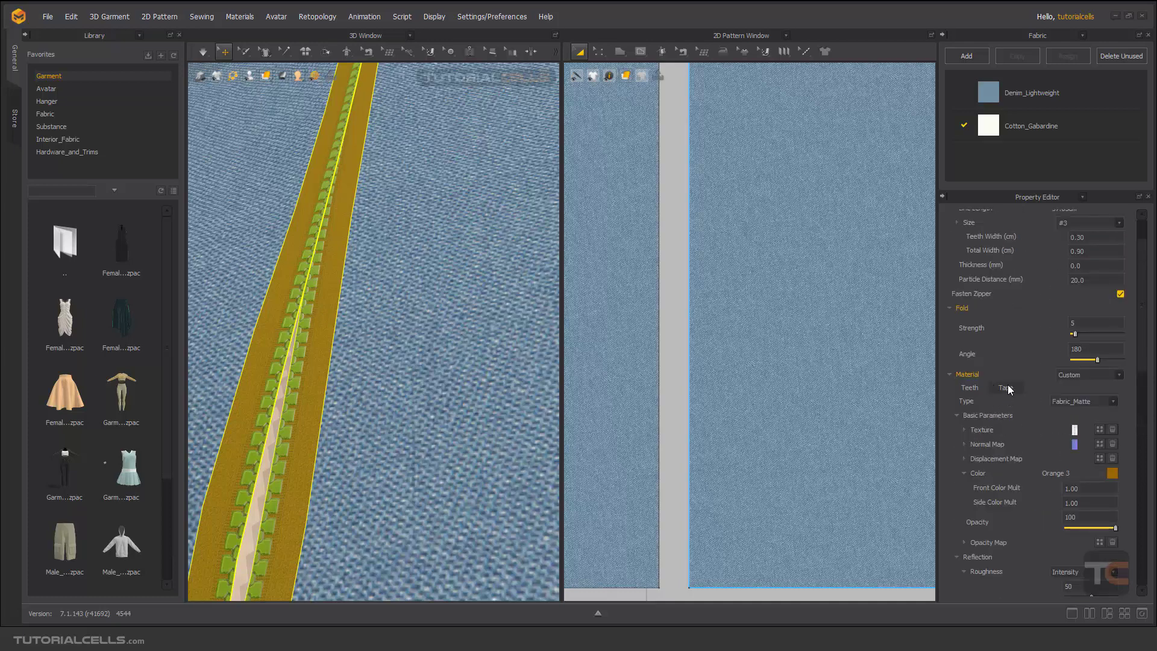
{"action": "scroll", "coordinate": [978, 418], "scroll_direction": "down", "scroll_amount": 9}
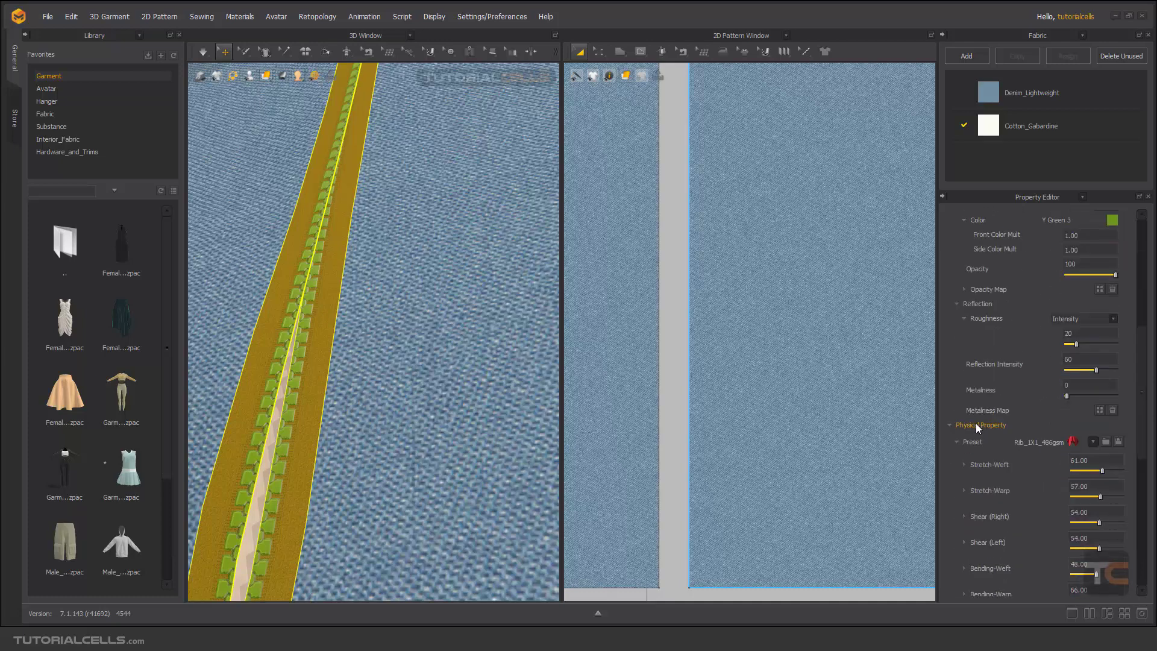
{"action": "scroll", "coordinate": [977, 430], "scroll_direction": "down", "scroll_amount": 2}
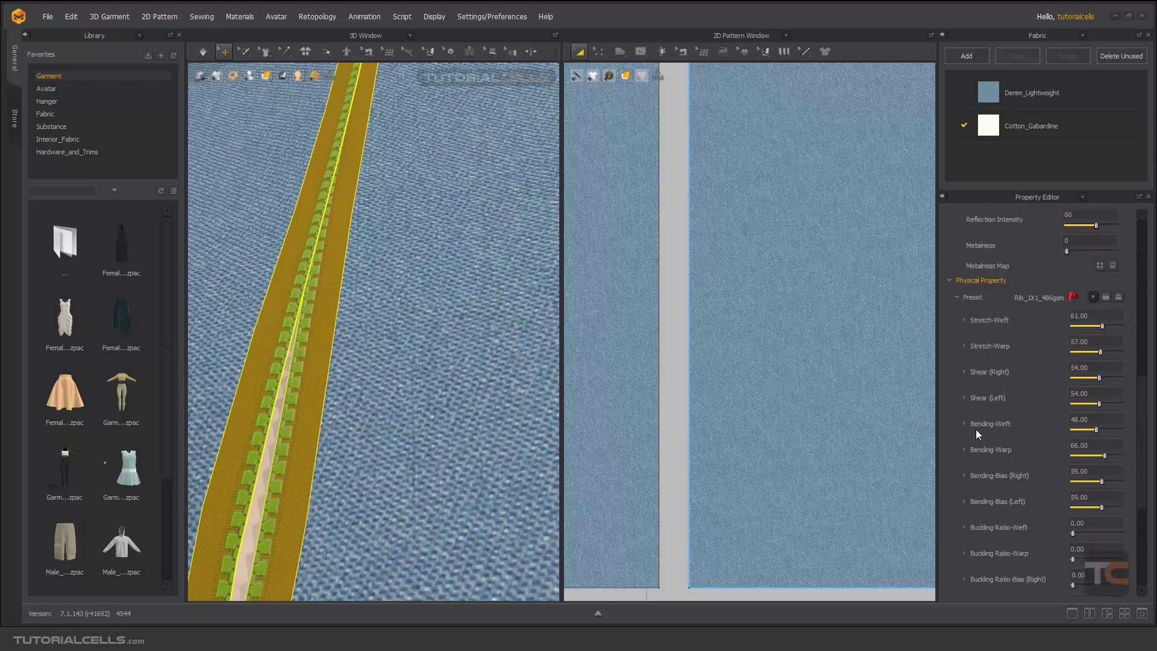
{"action": "scroll", "coordinate": [995, 385], "scroll_direction": "up", "scroll_amount": 11}
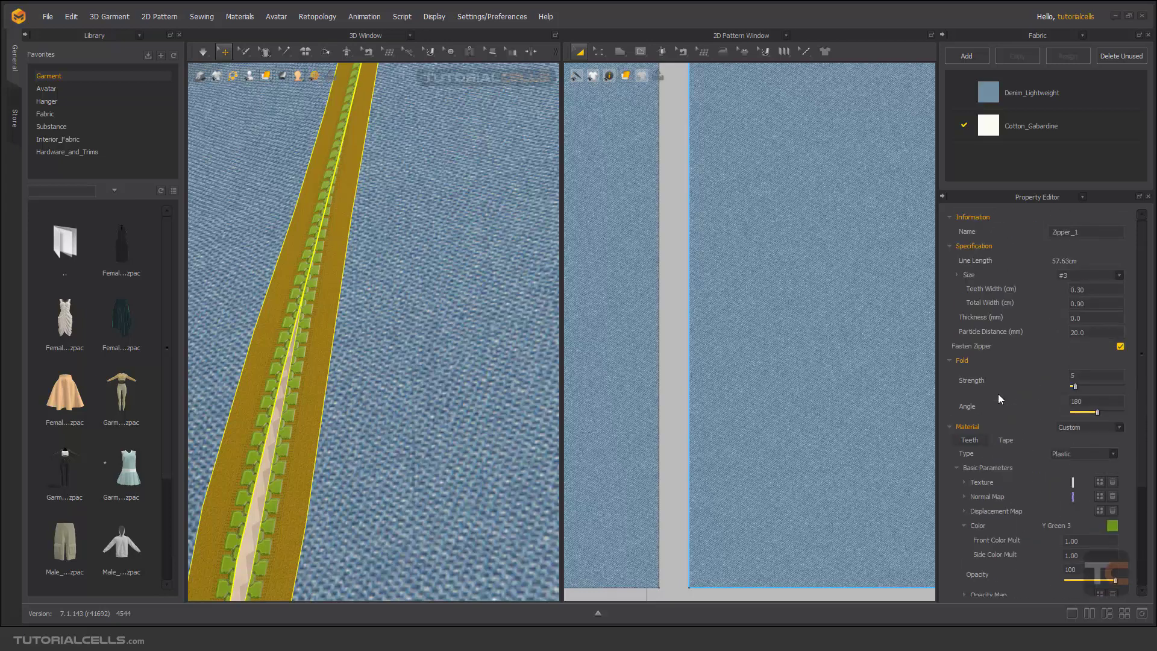
{"action": "scroll", "coordinate": [306, 372], "scroll_direction": "down", "scroll_amount": 5}
Select the zipper slider on the garment and change its slider shape to Slider_07
{"action": "middle_click_drag", "start_coordinate": [310, 373], "coordinate": [356, 277]}
{"action": "scroll", "coordinate": [338, 372], "scroll_direction": "up", "scroll_amount": 2}
{"action": "scroll", "coordinate": [337, 371], "scroll_direction": "up", "scroll_amount": 2}
{"action": "left_click", "coordinate": [332, 385]}
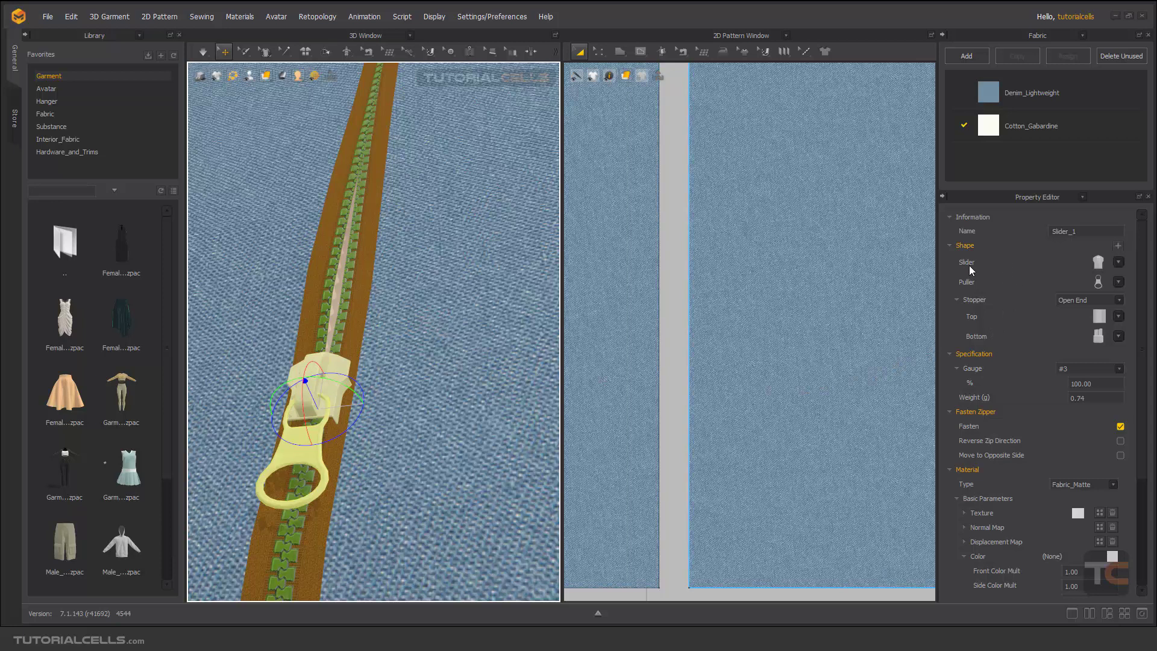
{"action": "left_click", "coordinate": [1119, 263]}
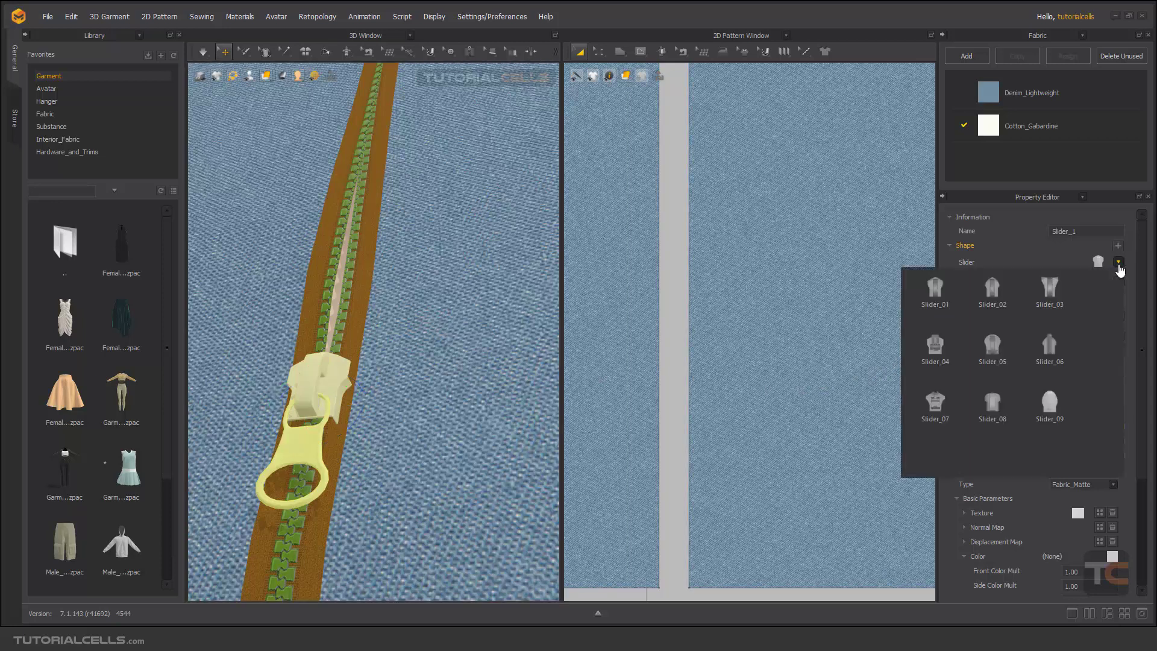
{"action": "left_click", "coordinate": [933, 398]}
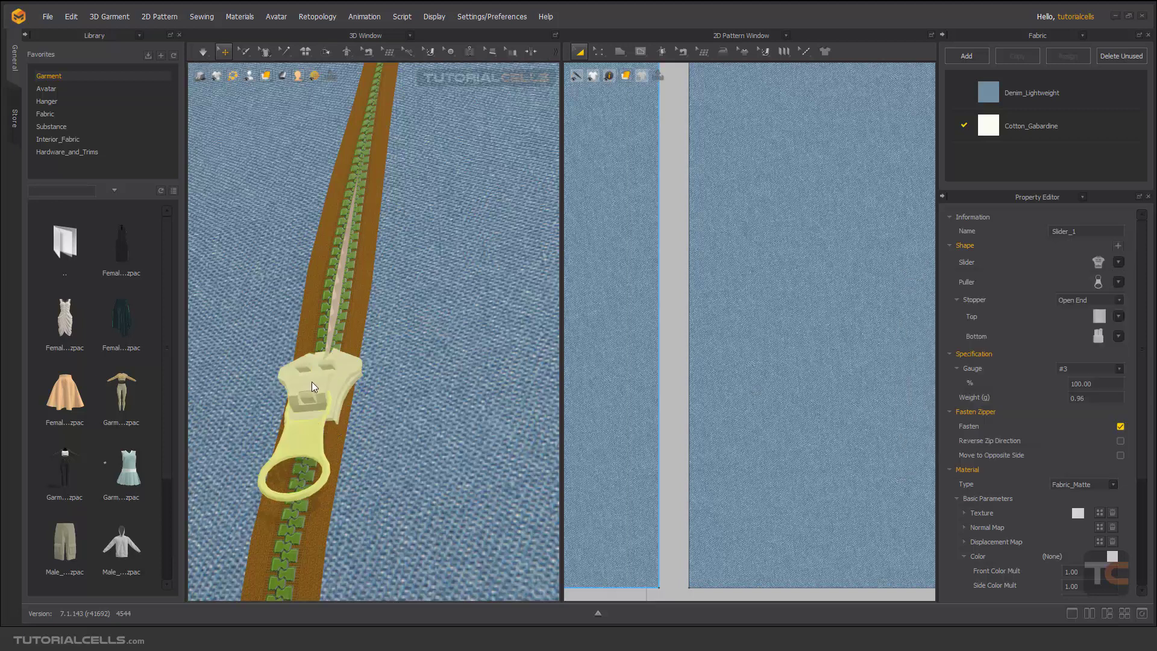
Try the ring-shaped Puller_06 on the zipper slider, and replace it with Puller_07
{"action": "left_click", "coordinate": [1118, 282]}
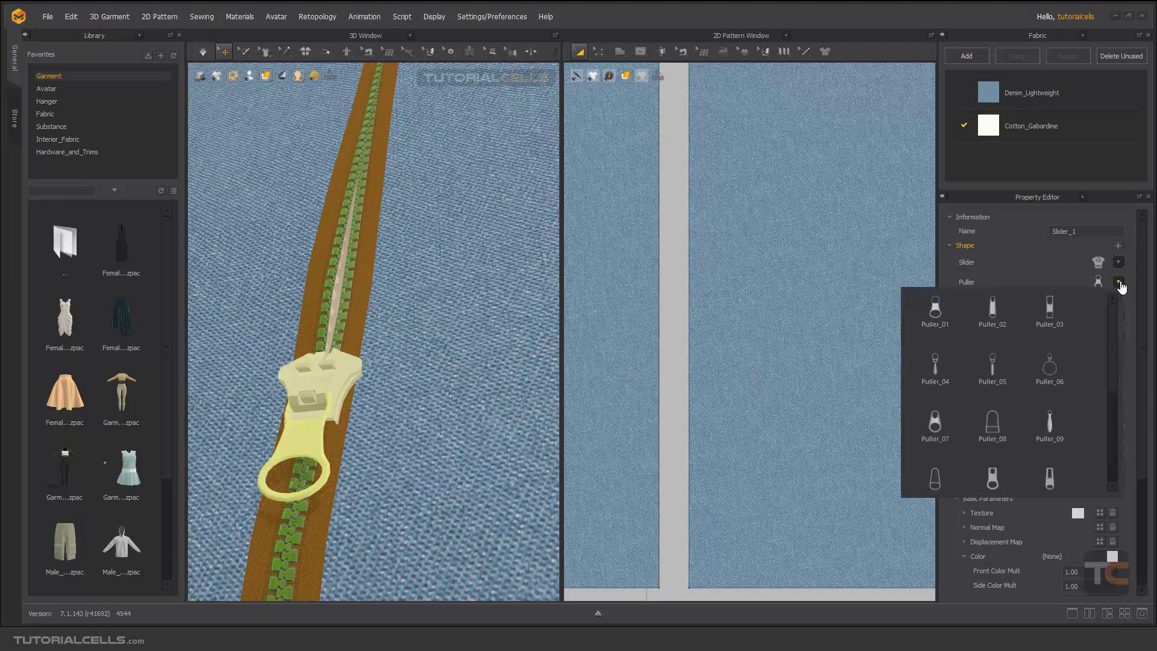
{"action": "left_click", "coordinate": [1050, 365]}
{"action": "middle_click_drag", "start_coordinate": [398, 397], "coordinate": [403, 280]}
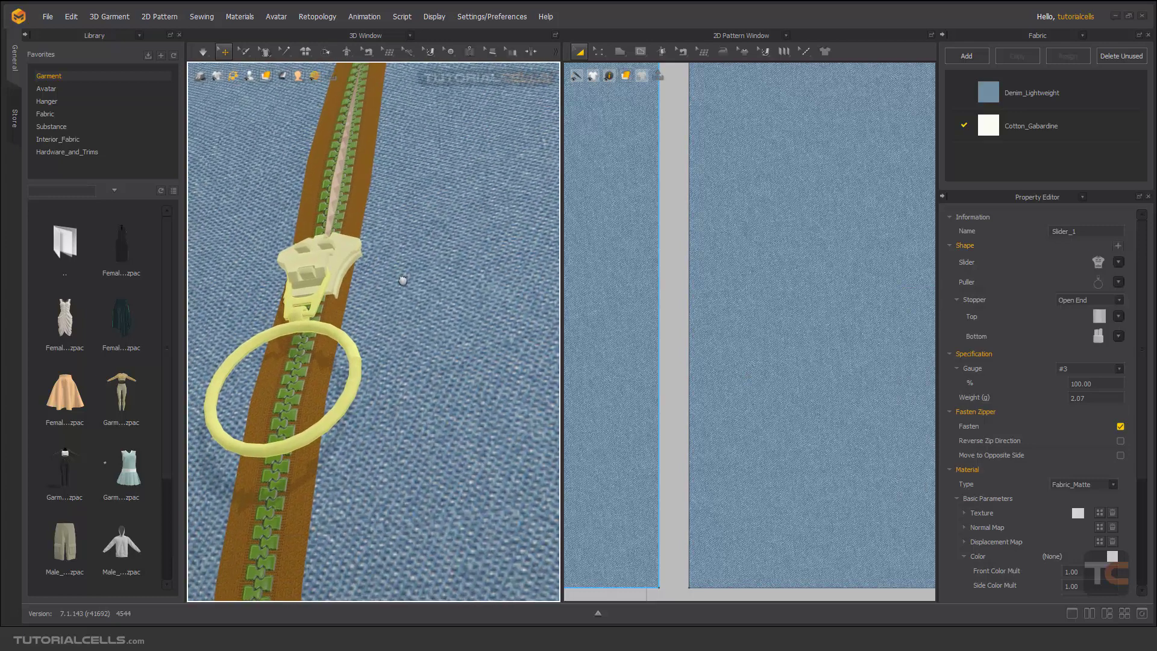
{"action": "left_click", "coordinate": [1118, 282]}
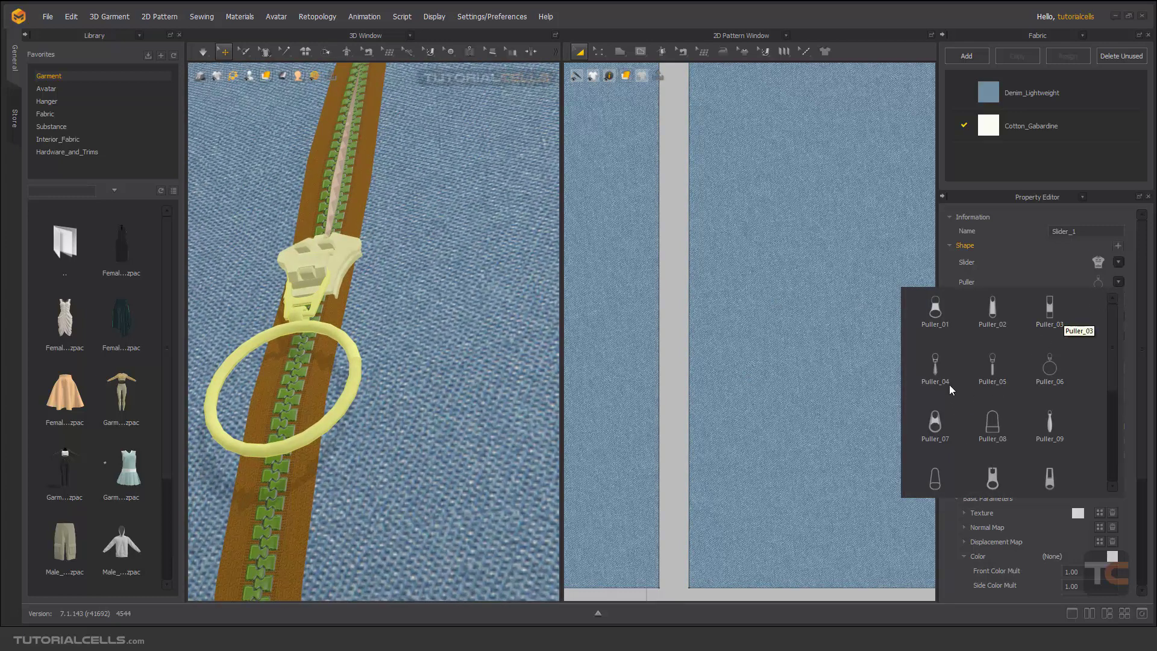
{"action": "left_click", "coordinate": [938, 422]}
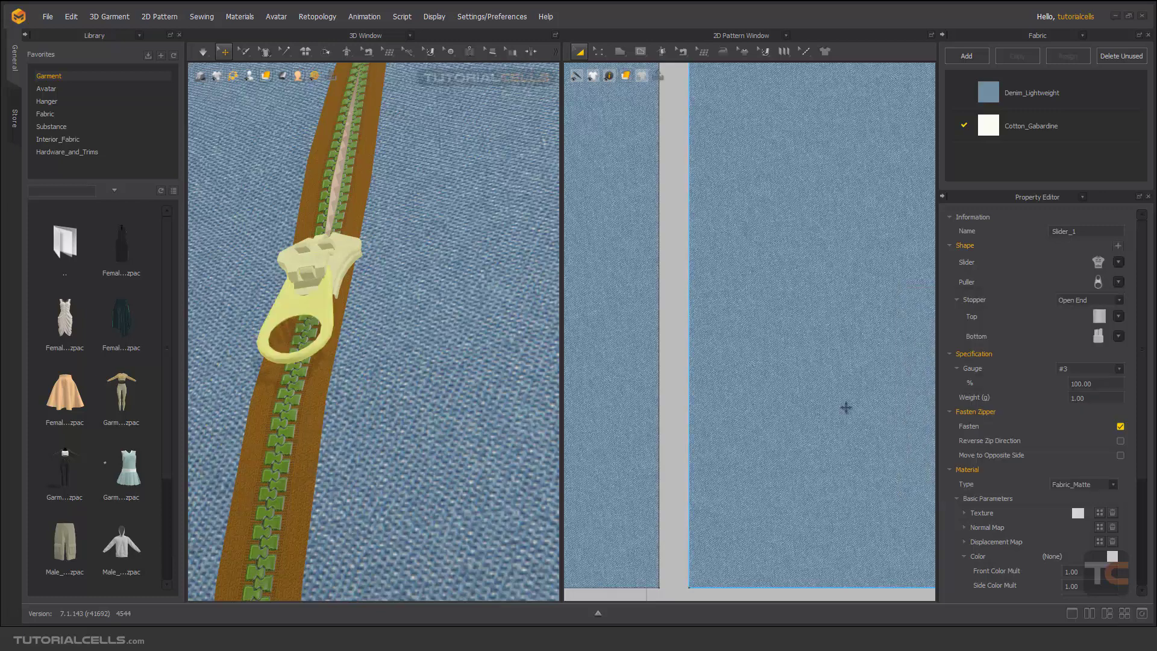
Inspect the restyled slider up close, and undo its puller and slider shape changes
{"action": "scroll", "coordinate": [421, 292], "scroll_direction": "up", "scroll_amount": 2}
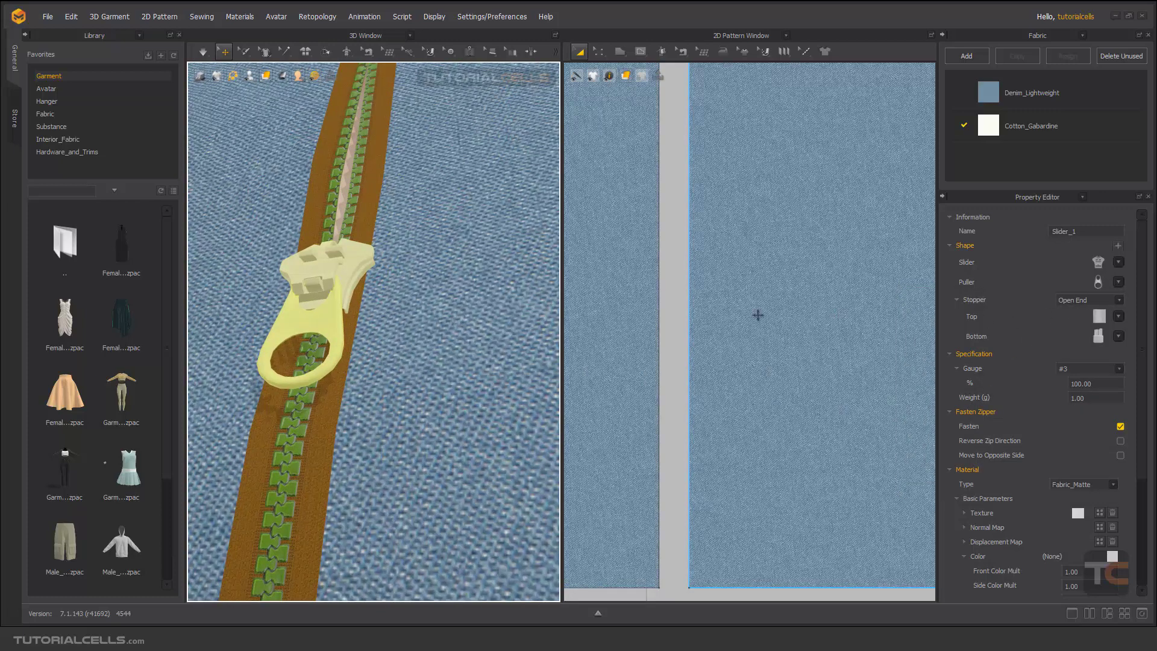
{"action": "right_click_drag", "start_coordinate": [403, 261], "coordinate": [386, 288]}
{"action": "middle_click_drag", "start_coordinate": [400, 281], "coordinate": [419, 318]}
{"action": "right_click_drag", "start_coordinate": [419, 318], "coordinate": [441, 374]}
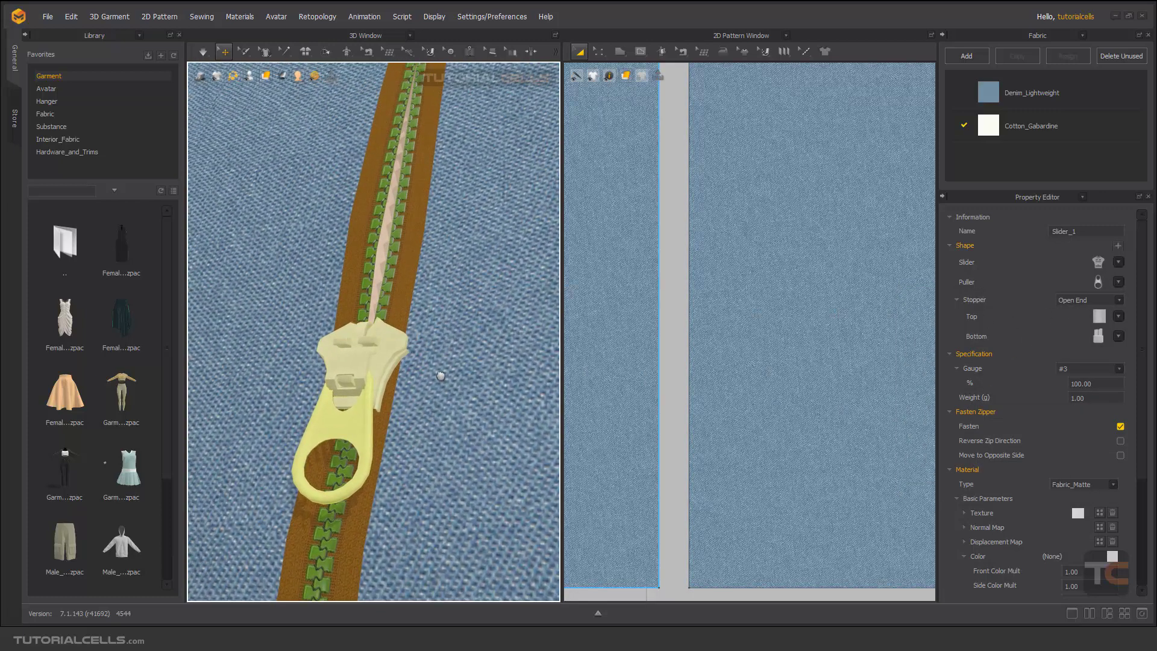
{"action": "key", "text": "ctrl+z"}
{"action": "key", "text": "ctrl+z"}
{"action": "key", "text": "ctrl+z"}
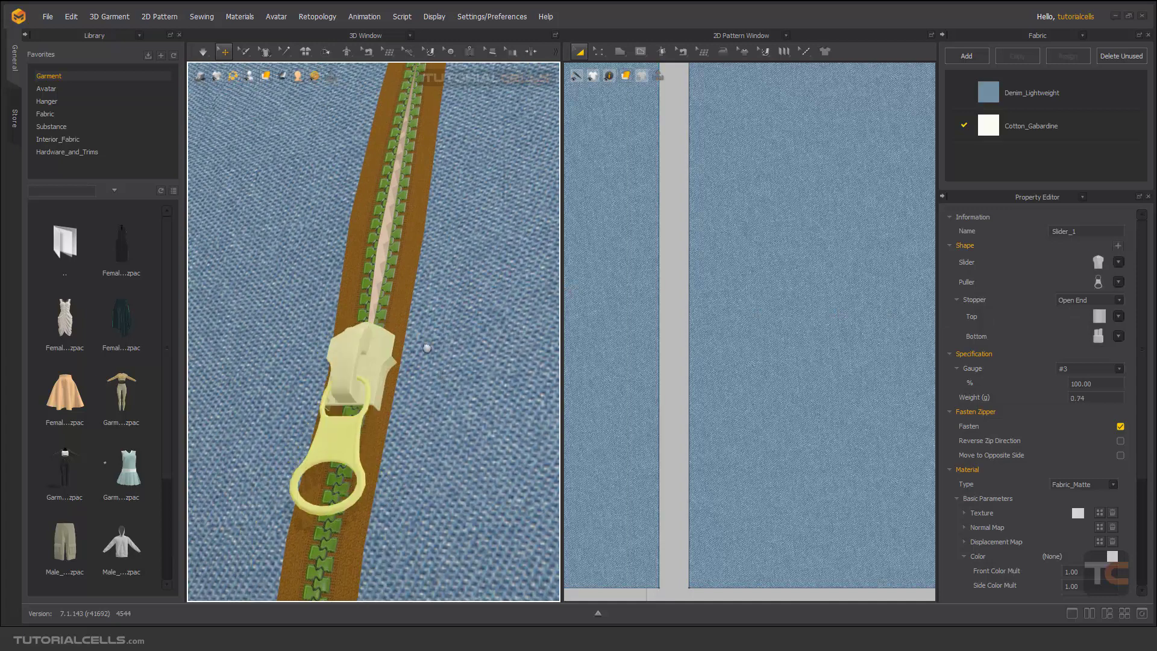
Review the zipper's settings and the stopper options of its slider, and leave the stopper type at Open End
{"action": "left_click", "coordinate": [399, 323]}
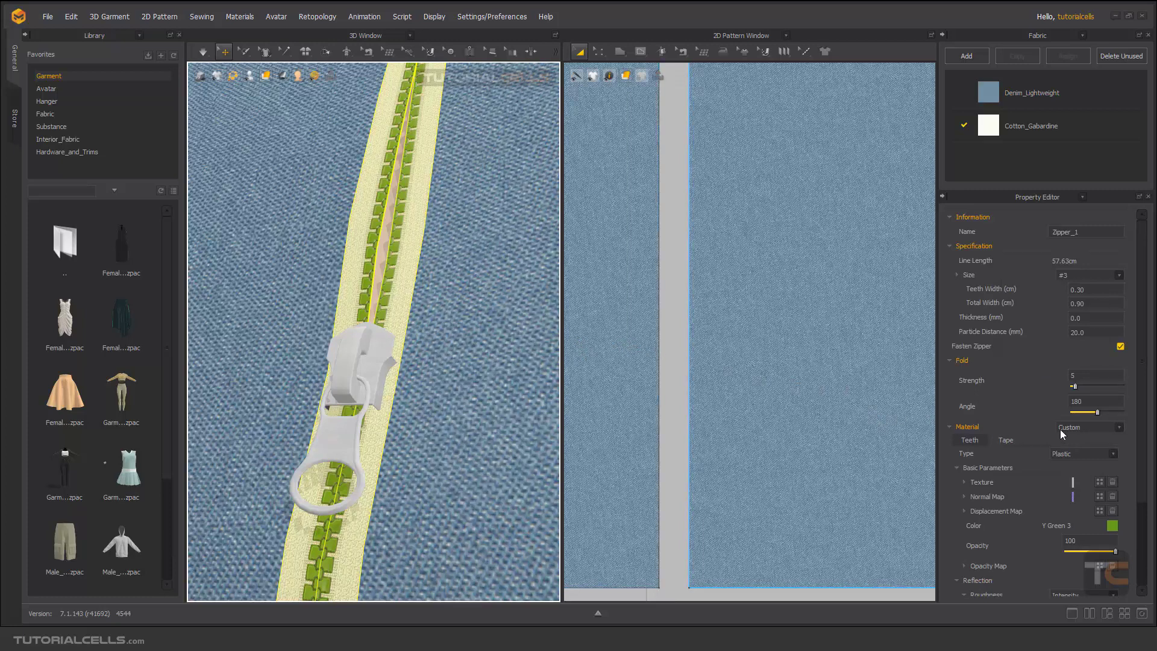
{"action": "left_click", "coordinate": [387, 347]}
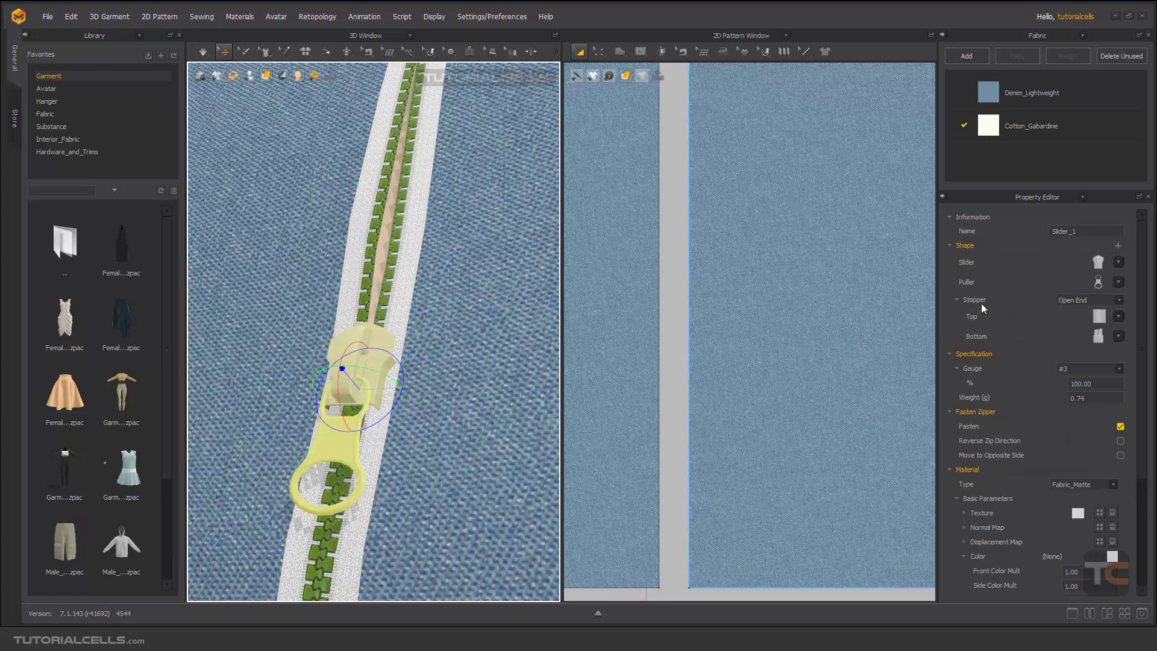
{"action": "left_click", "coordinate": [1063, 300]}
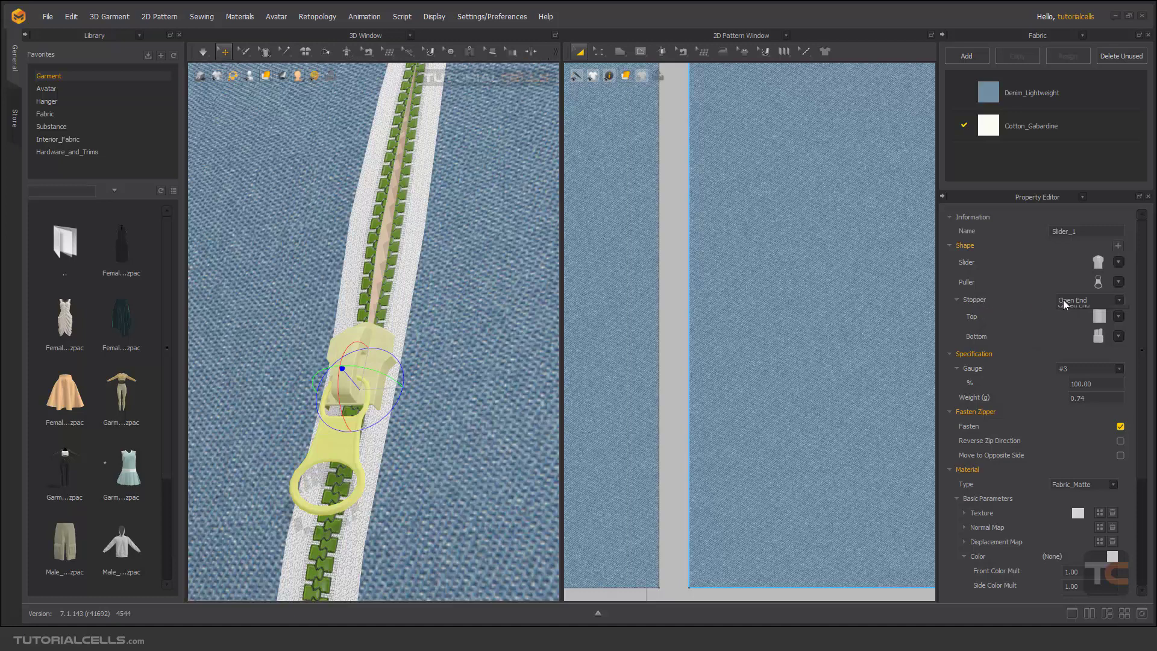
{"action": "left_click", "coordinate": [478, 312]}
Examine both ends of the zipper on the garment, at the shirt's hem and at the neckline
{"action": "scroll", "coordinate": [470, 338], "scroll_direction": "down", "scroll_amount": 10}
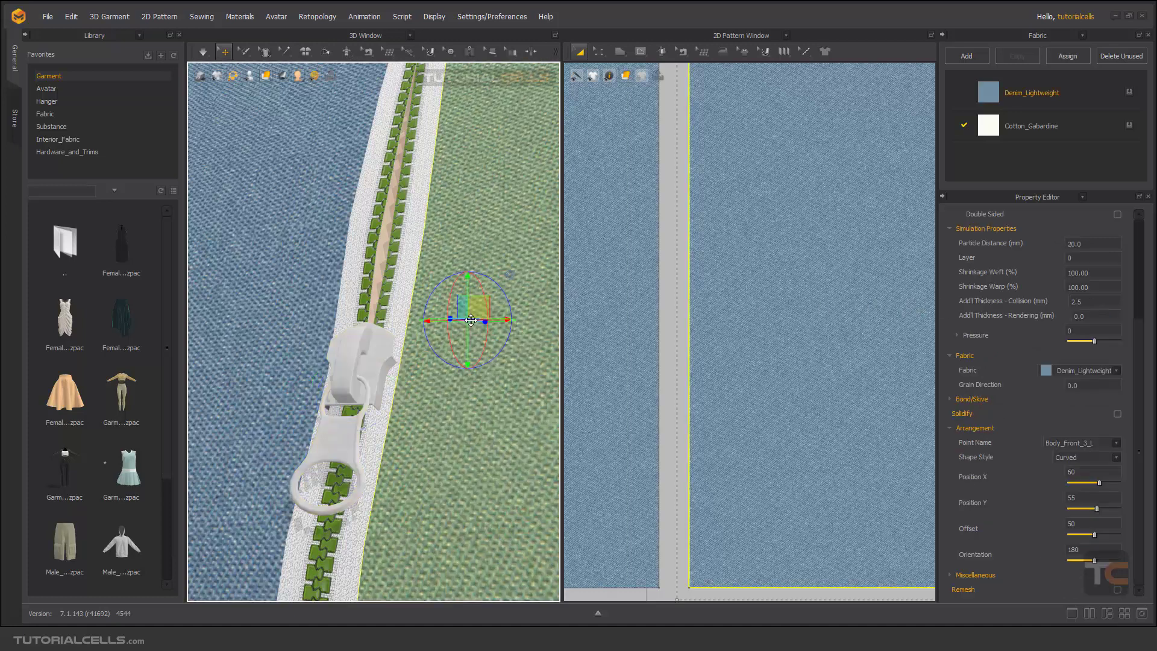
{"action": "middle_click_drag", "start_coordinate": [440, 399], "coordinate": [444, 216]}
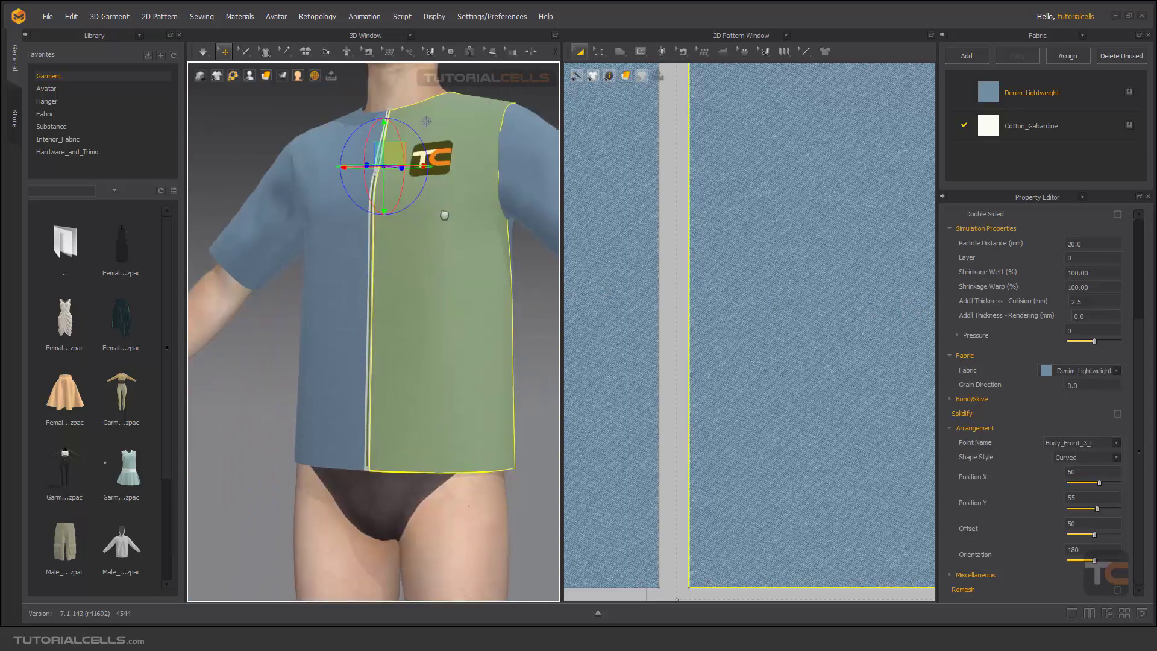
{"action": "right_click_drag", "start_coordinate": [444, 216], "coordinate": [444, 240]}
{"action": "scroll", "coordinate": [379, 492], "scroll_direction": "up", "scroll_amount": 7}
{"action": "middle_click_drag", "start_coordinate": [375, 509], "coordinate": [387, 380]}
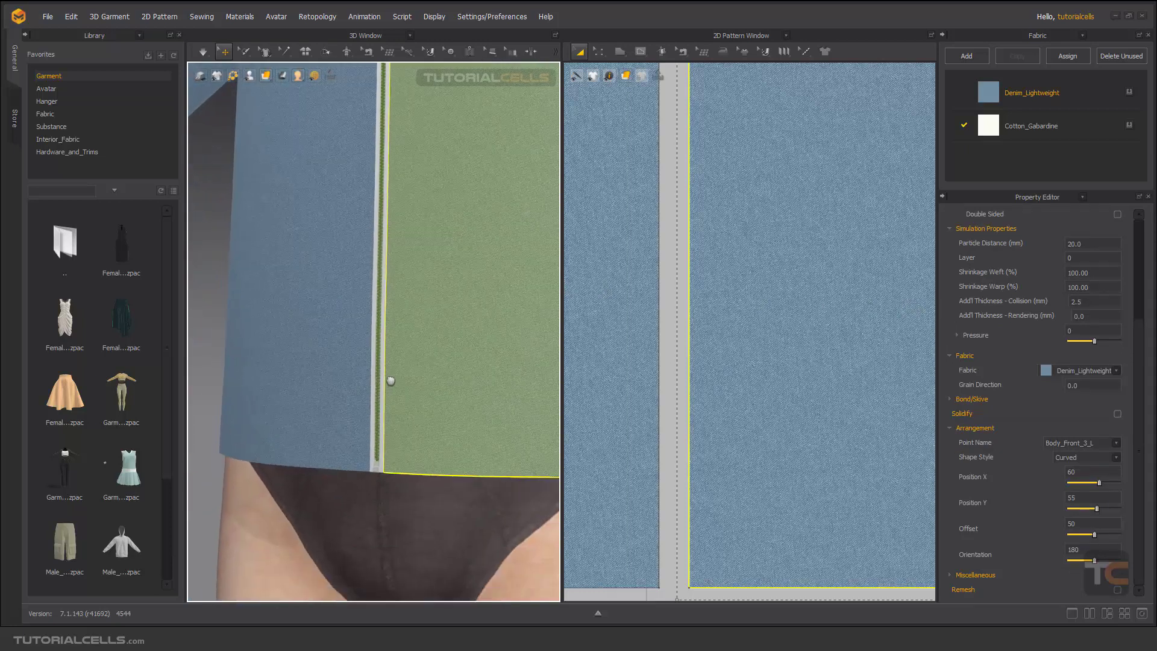
{"action": "scroll", "coordinate": [393, 463], "scroll_direction": "down", "scroll_amount": 5}
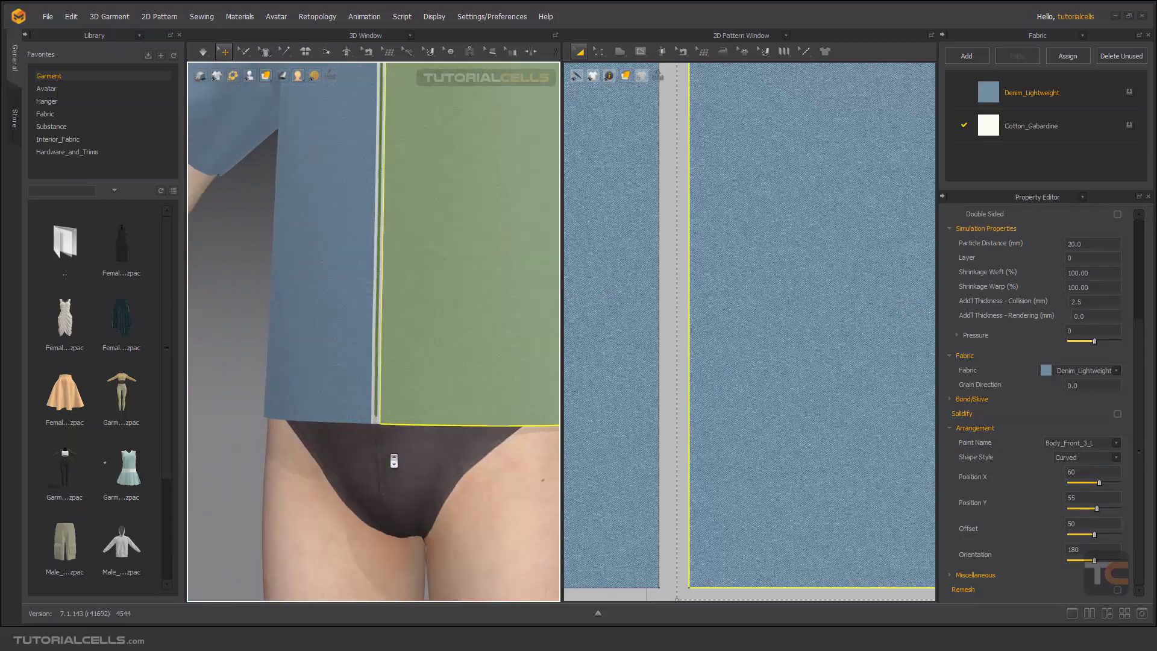
{"action": "middle_click_drag", "start_coordinate": [398, 305], "coordinate": [382, 547]}
{"action": "scroll", "coordinate": [359, 353], "scroll_direction": "up", "scroll_amount": 3}
{"action": "right_click_drag", "start_coordinate": [359, 353], "coordinate": [370, 306]}
{"action": "scroll", "coordinate": [371, 306], "scroll_direction": "up", "scroll_amount": 5}
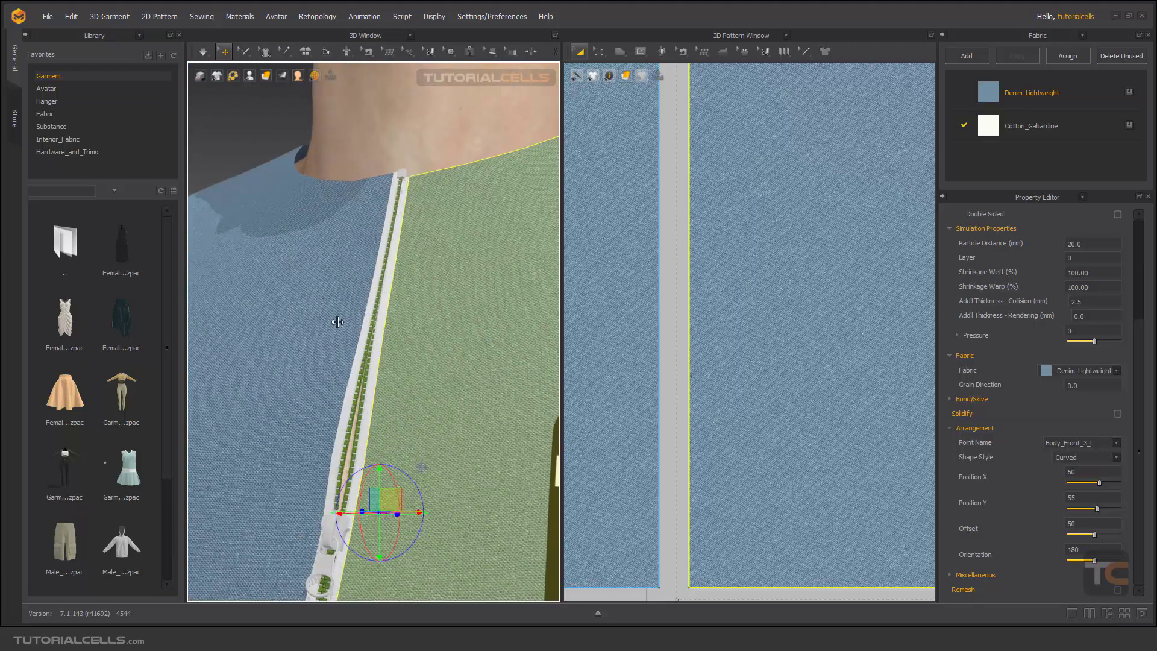
Select the zipper slider and review the shapes available for its bottom stopper without changing the current one
{"action": "left_click", "coordinate": [326, 536]}
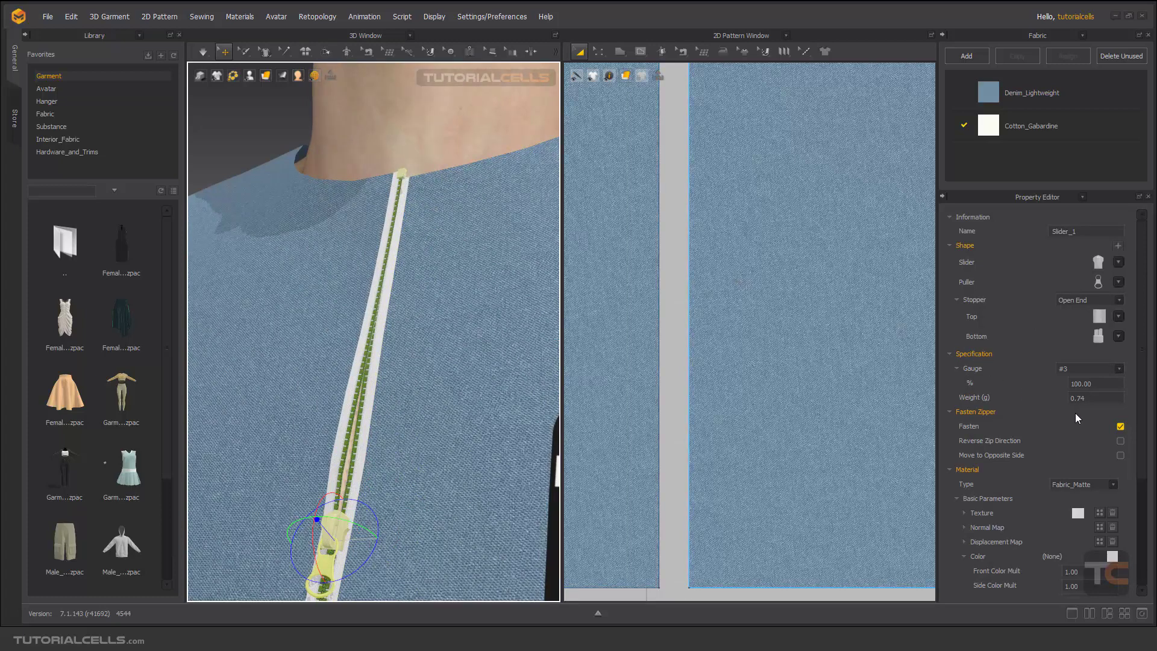
{"action": "middle_click_drag", "start_coordinate": [346, 460], "coordinate": [365, 341]}
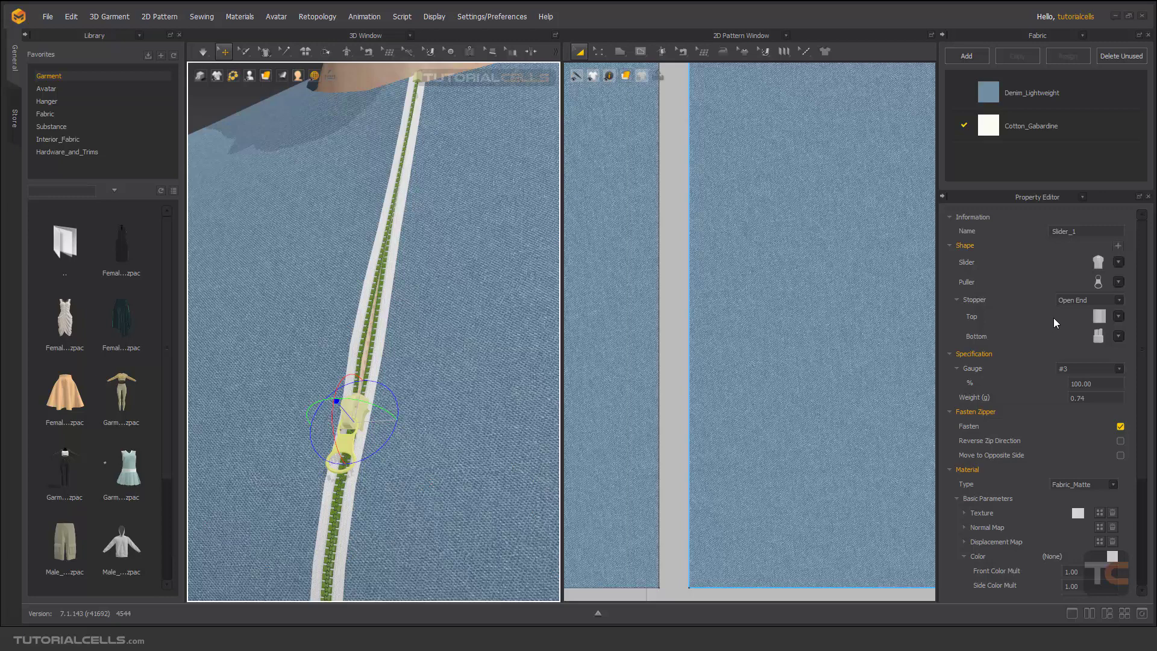
{"action": "left_click", "coordinate": [1119, 337]}
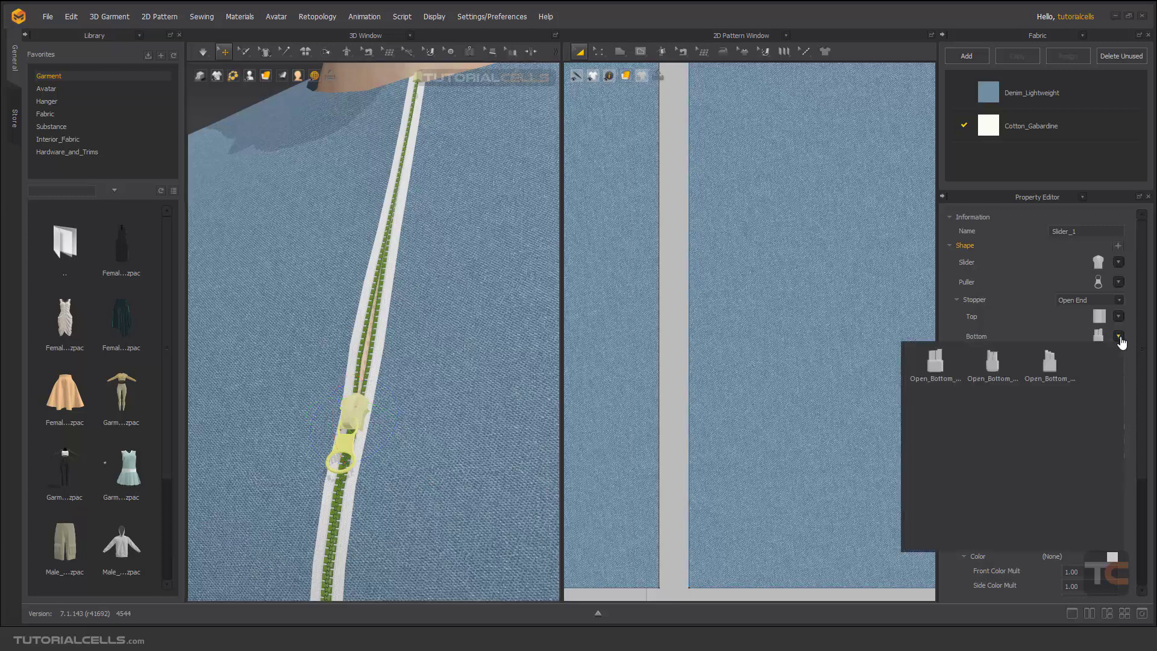
{"action": "left_click", "coordinate": [1052, 333]}
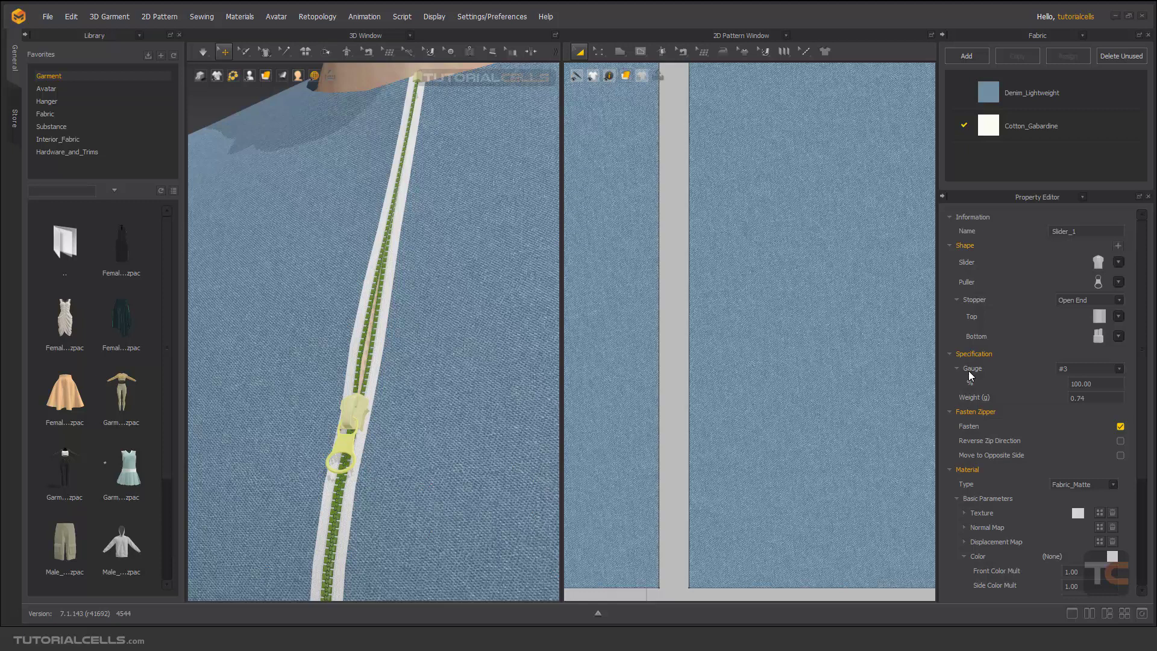
Set the slider's gauge to #5 and inspect the resized slider up close
{"action": "left_click", "coordinate": [1119, 369]}
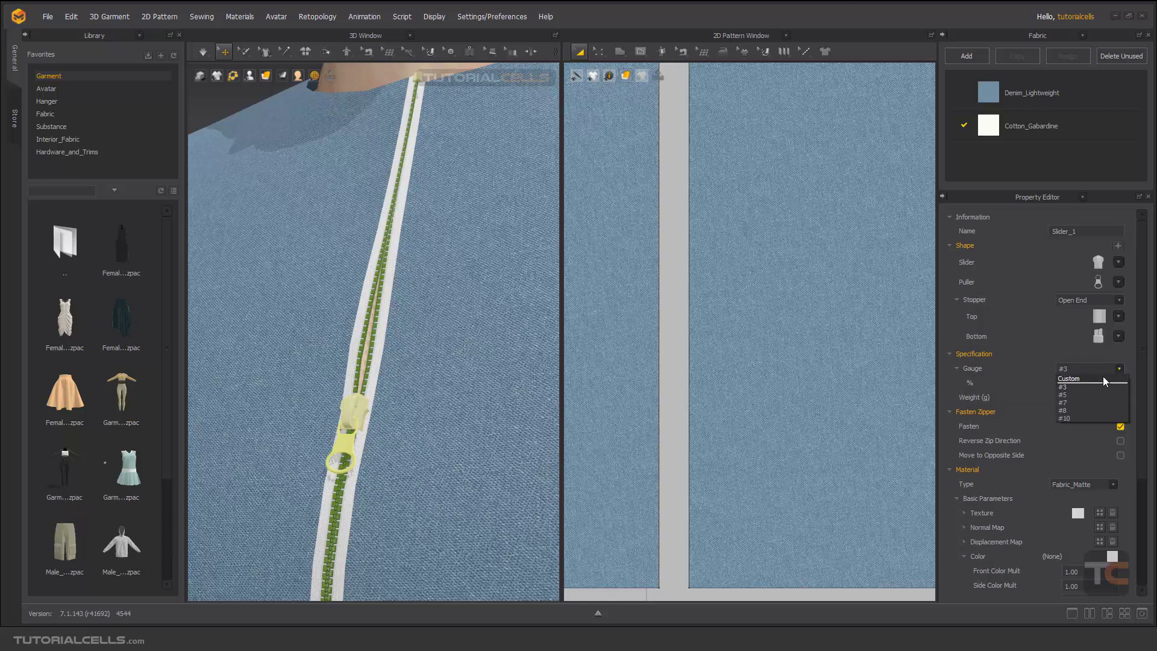
{"action": "left_click", "coordinate": [1073, 398]}
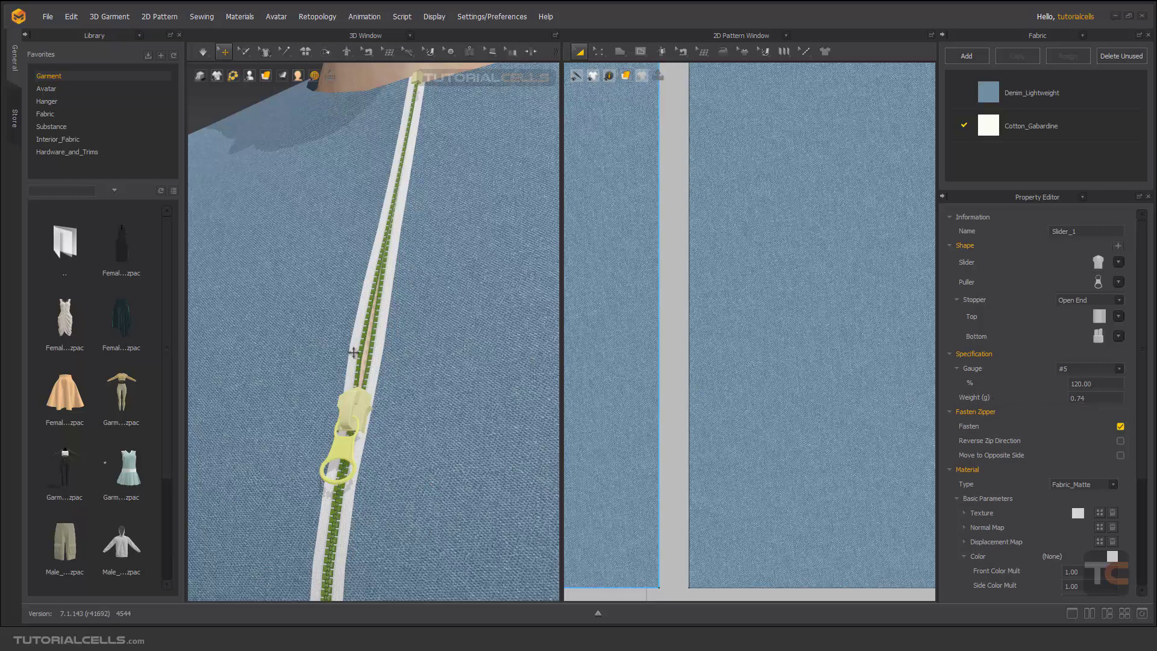
{"action": "middle_click_drag", "start_coordinate": [354, 386], "coordinate": [366, 312]}
{"action": "scroll", "coordinate": [366, 311], "scroll_direction": "up", "scroll_amount": 5}
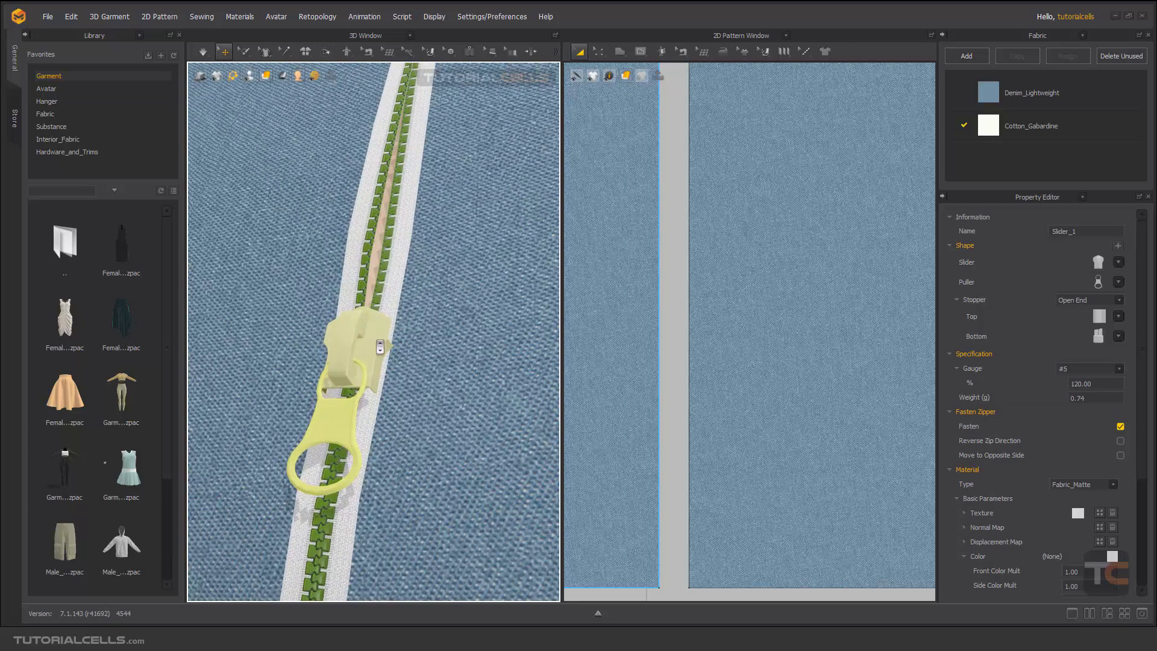
Unfasten the zipper with the simulation running, and set the slider's weight to 5 g
{"action": "left_click", "coordinate": [1120, 426]}
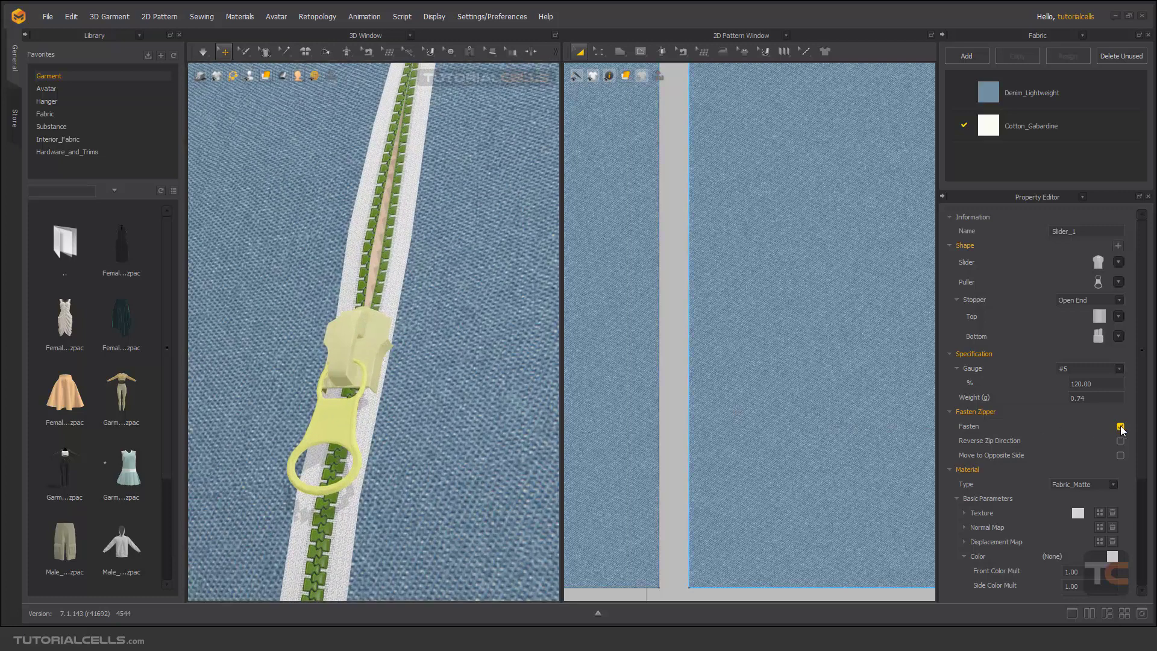
{"action": "key", "text": "space"}
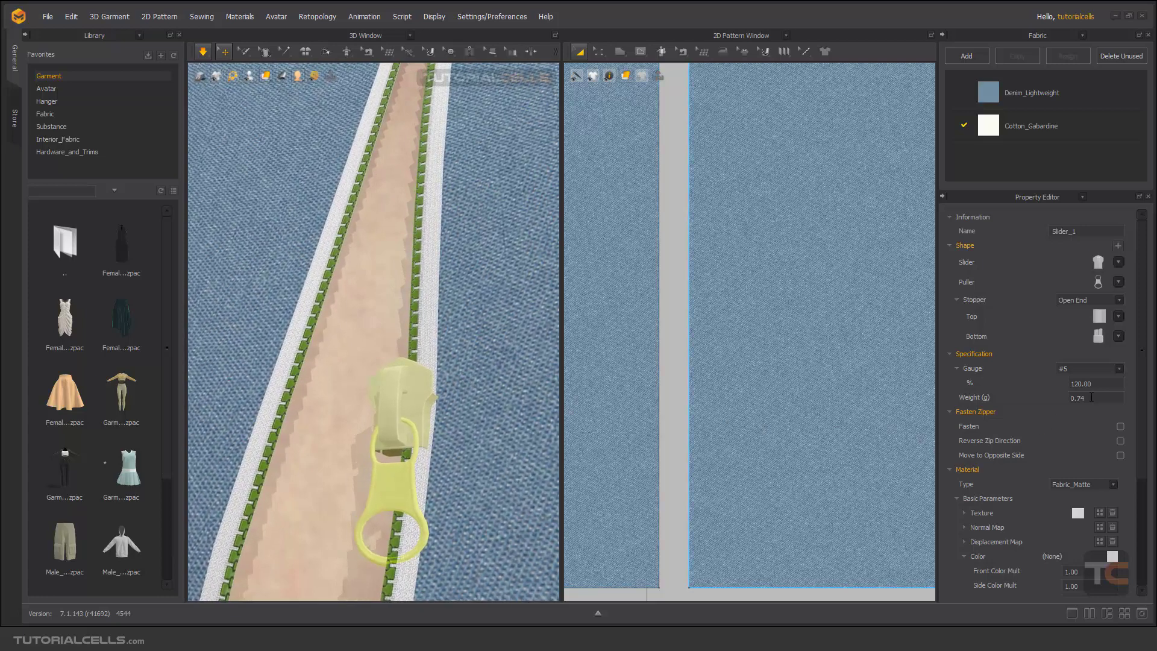
{"action": "double_click", "coordinate": [1071, 398]}
{"action": "type", "text": "5"}
{"action": "key", "text": "Return"}
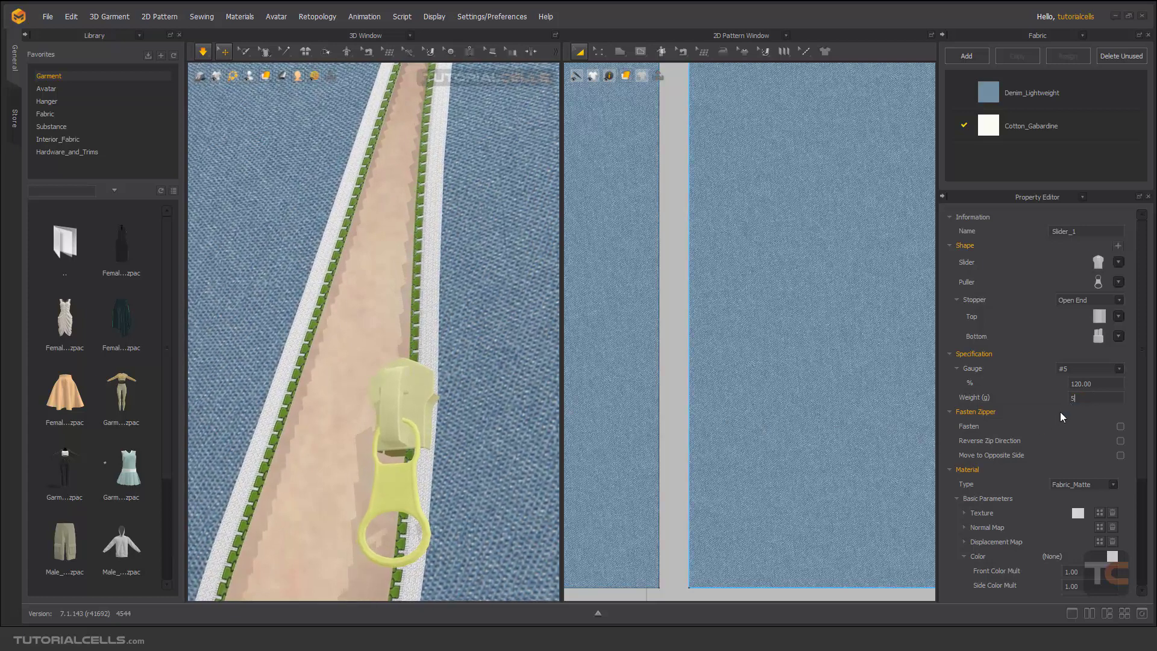
Try a slider weight of 0.1 g and simulate the open zipper with it
{"action": "key", "text": "space"}
{"action": "double_click", "coordinate": [1070, 399]}
{"action": "type", "text": "0.1"}
{"action": "key", "text": "Return"}
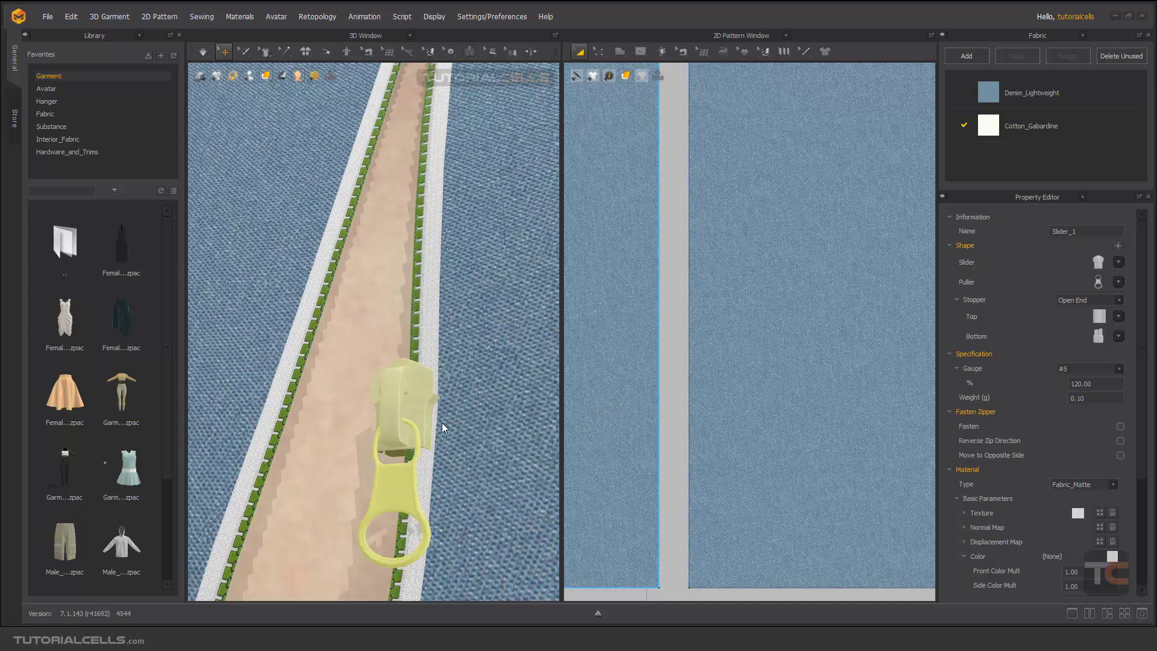
{"action": "scroll", "coordinate": [445, 427], "scroll_direction": "down", "scroll_amount": 3}
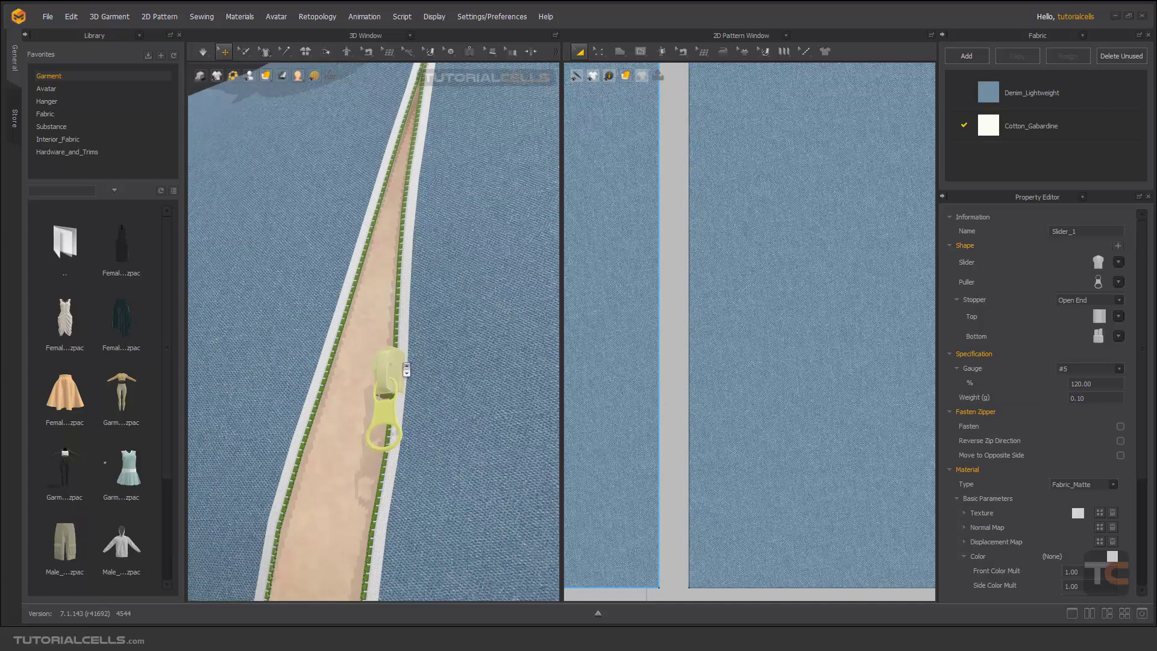
{"action": "scroll", "coordinate": [410, 365], "scroll_direction": "down", "scroll_amount": 2}
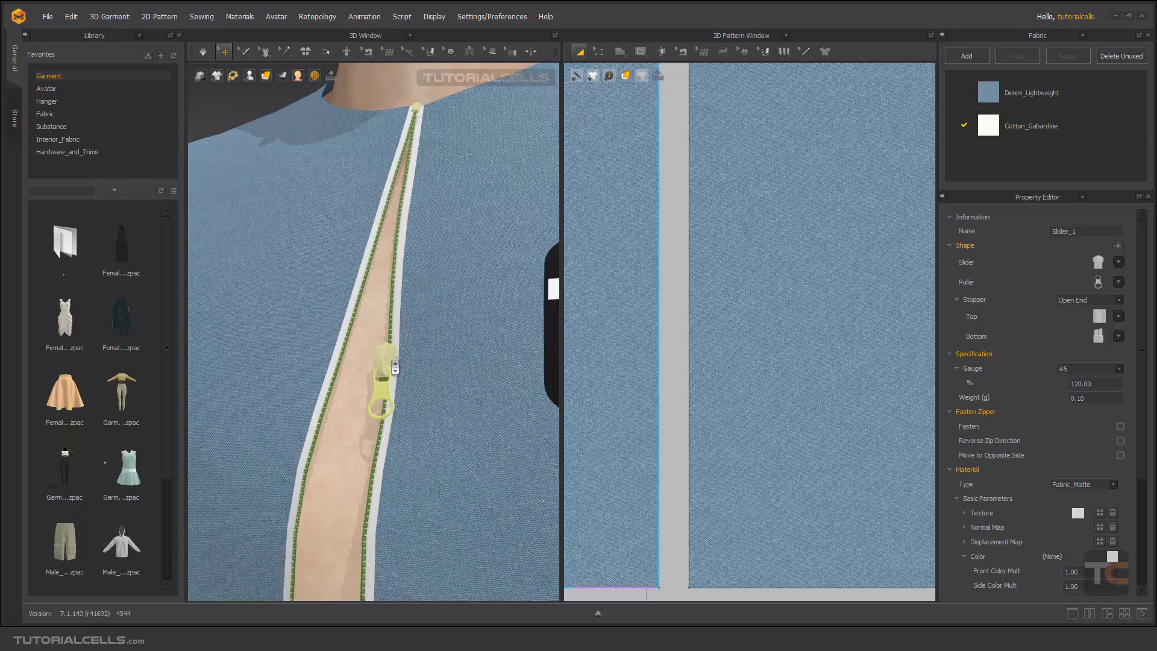
{"action": "key", "text": "space"}
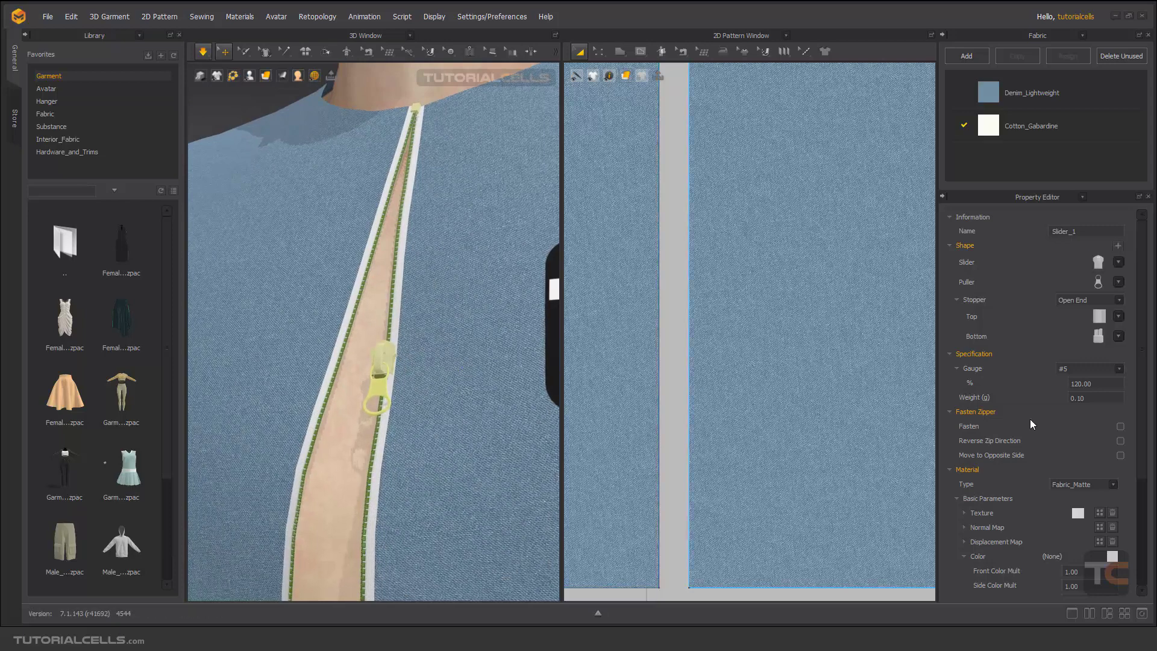
Set the slider's weight to 1 g
{"action": "left_click", "coordinate": [1056, 398]}
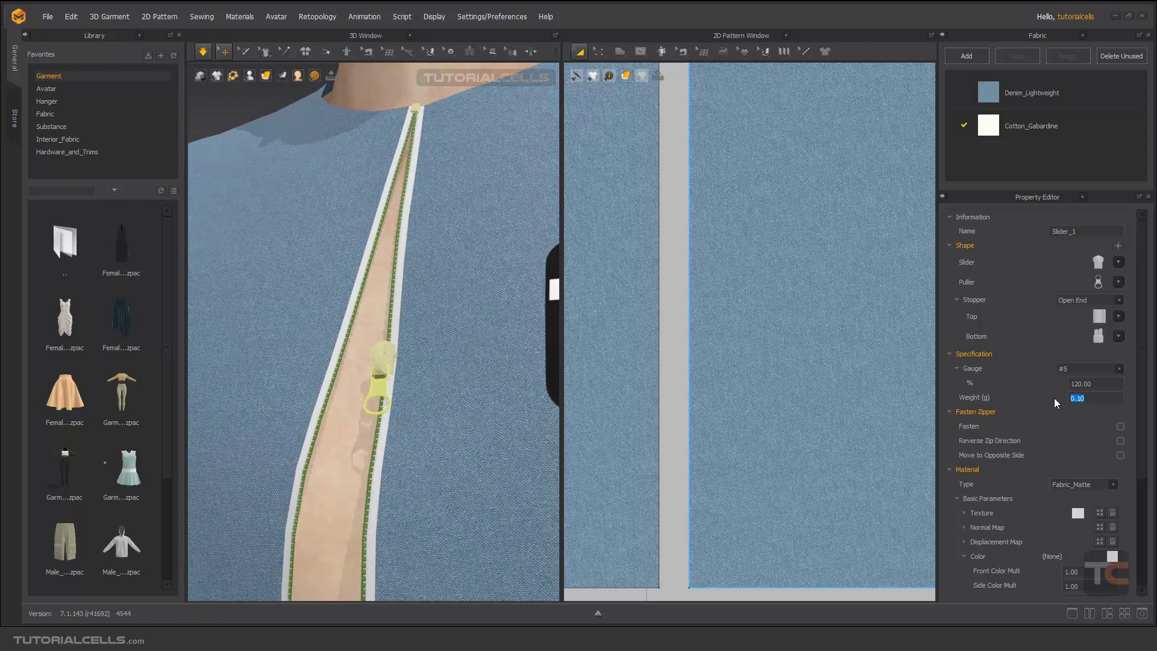
{"action": "type", "text": "5"}
{"action": "key", "text": "Return"}
{"action": "left_click", "coordinate": [1063, 399]}
Move the slider up the open zipper to the neckline and simulate the garment
{"action": "left_click", "coordinate": [384, 364]}
{"action": "left_click_drag", "start_coordinate": [393, 354], "coordinate": [421, 119]}
{"action": "scroll", "coordinate": [423, 119], "scroll_direction": "up", "scroll_amount": 2}
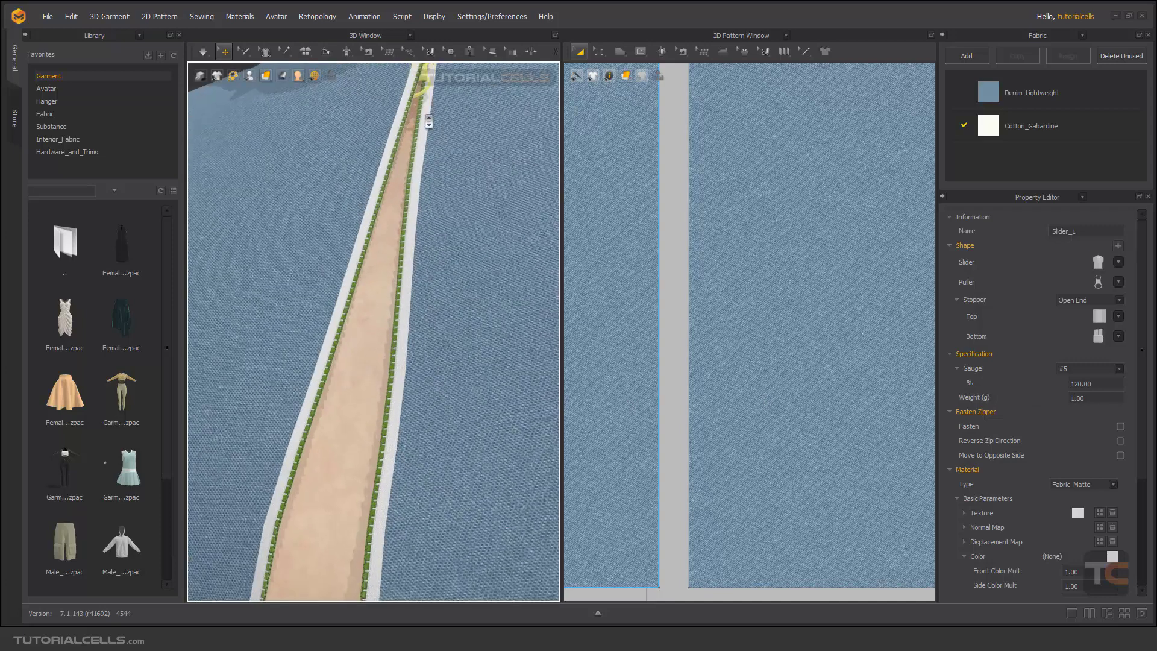
{"action": "middle_click_drag", "start_coordinate": [426, 145], "coordinate": [418, 346]}
{"action": "key", "text": "space"}
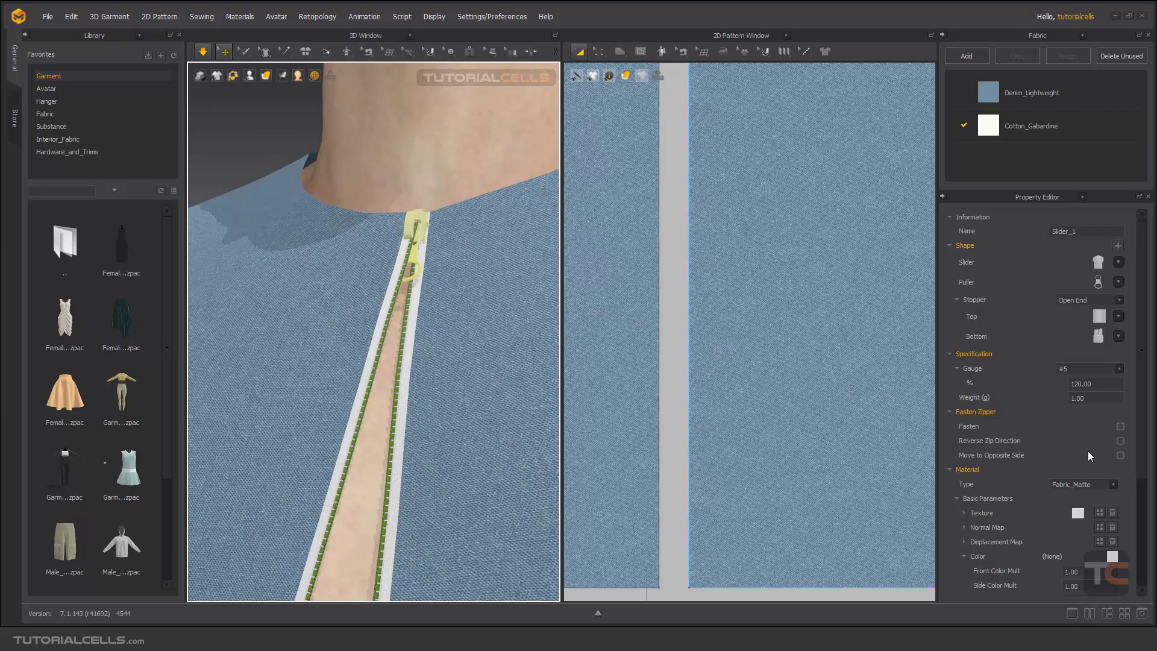
Try a slider weight of 5 g, and pull on the front panels at the neckline to simulate its effect
{"action": "left_click", "coordinate": [1071, 399]}
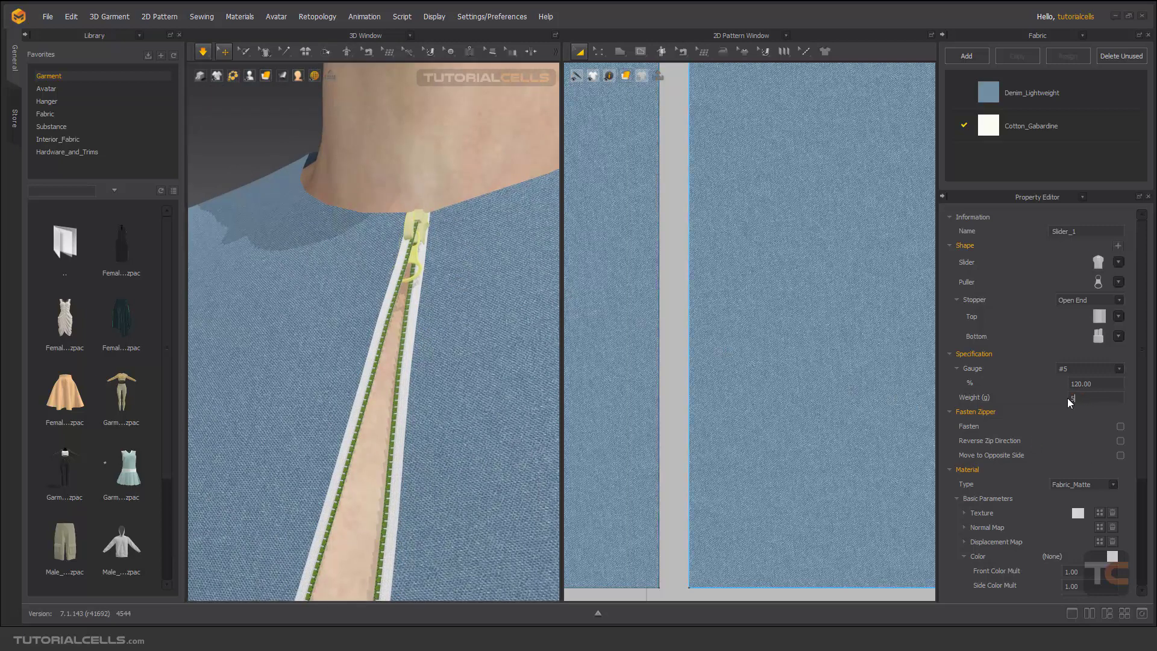
{"action": "type", "text": "5"}
{"action": "left_click", "coordinate": [446, 257]}
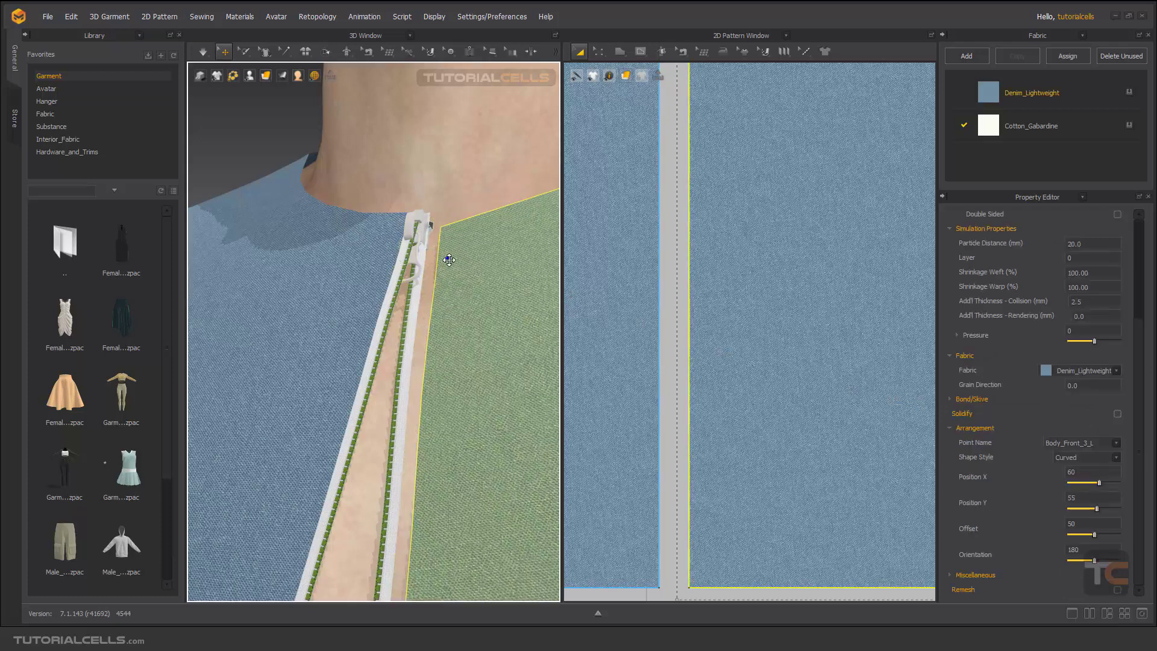
{"action": "left_click_drag", "start_coordinate": [449, 259], "coordinate": [454, 266]}
{"action": "key", "text": "space"}
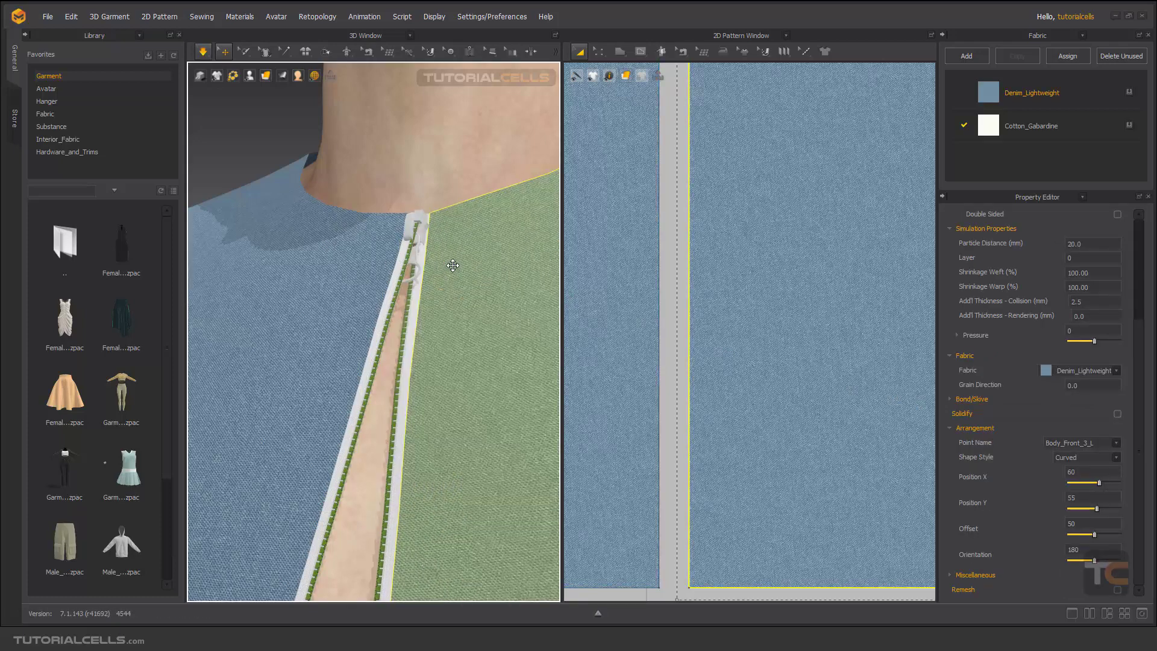
{"action": "left_click", "coordinate": [365, 239]}
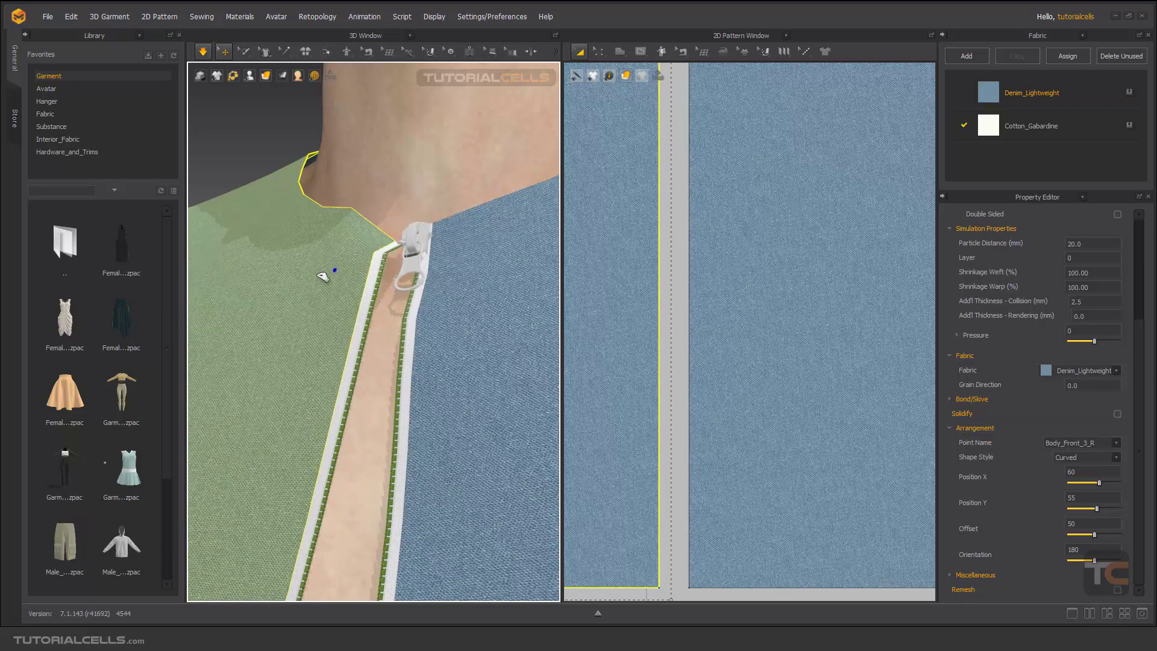
Set the slider's weight back to 1 g, and fasten the zipper with the simulation running
{"action": "left_click", "coordinate": [423, 250]}
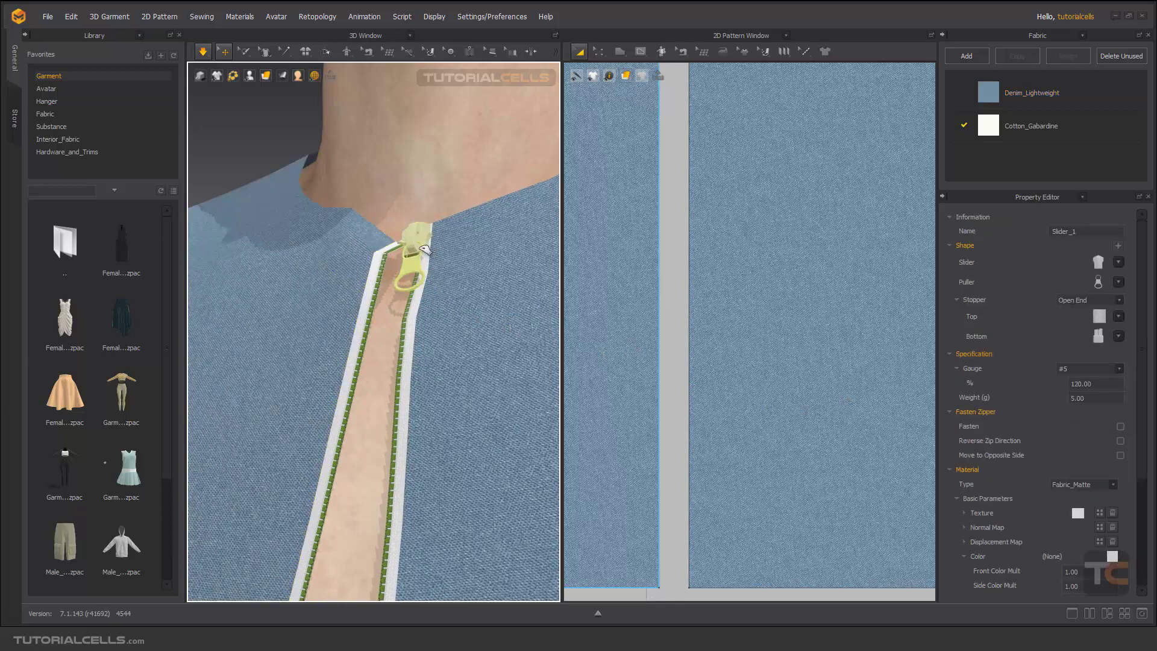
{"action": "double_click", "coordinate": [1082, 399]}
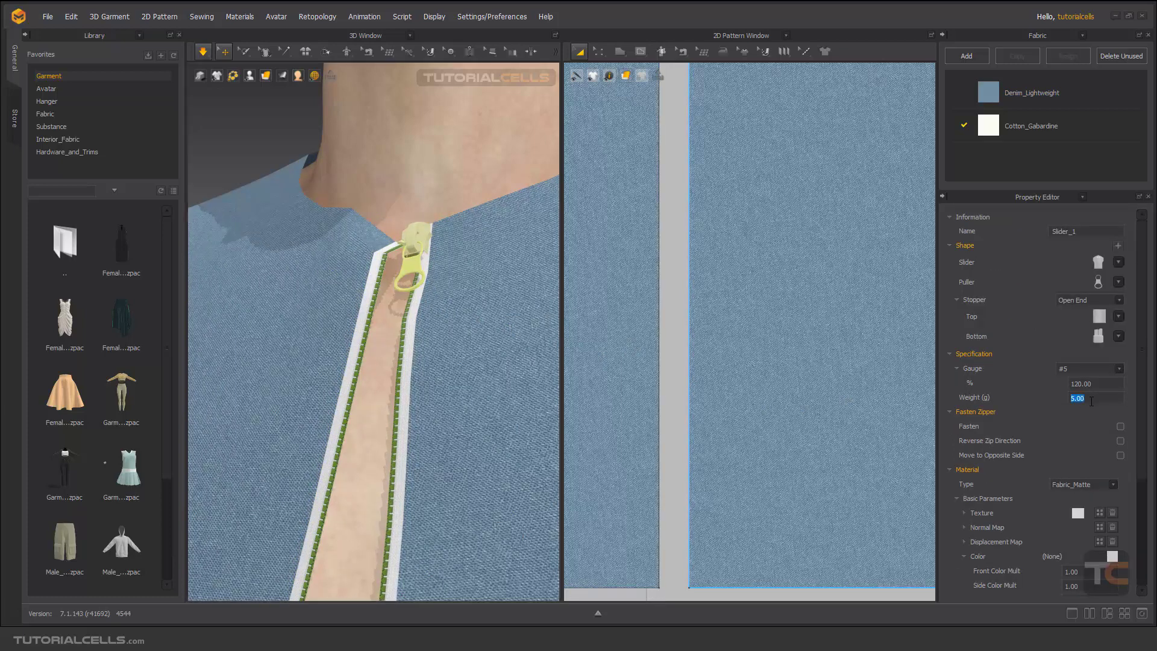
{"action": "type", "text": "1"}
{"action": "key", "text": "Return"}
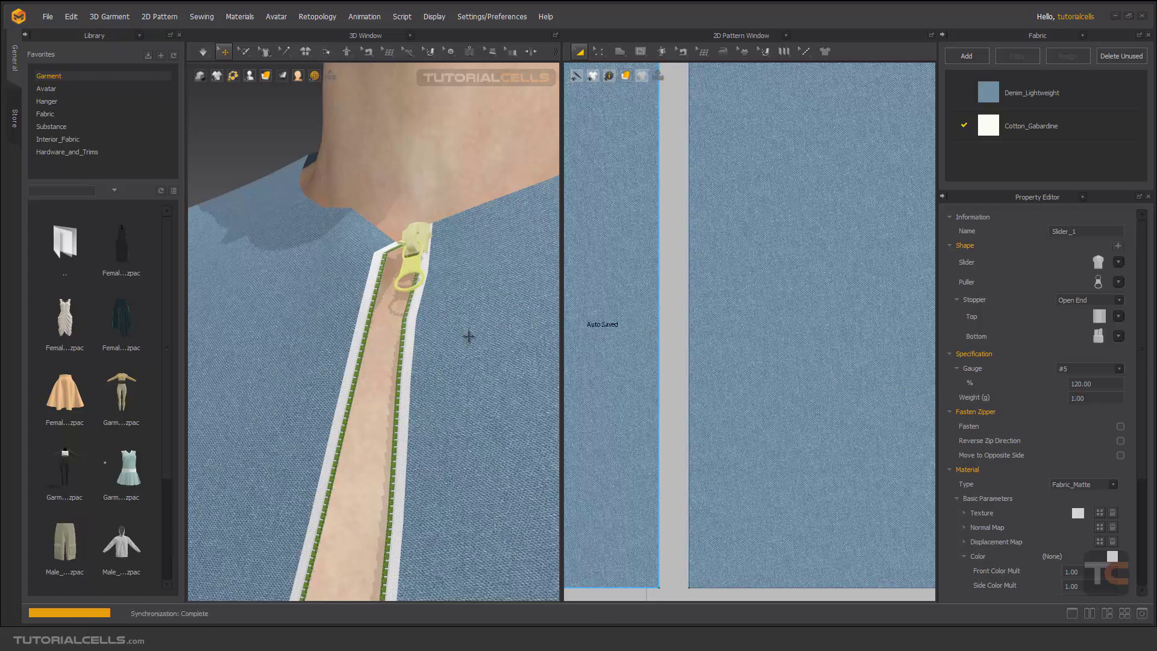
{"action": "key", "text": "space"}
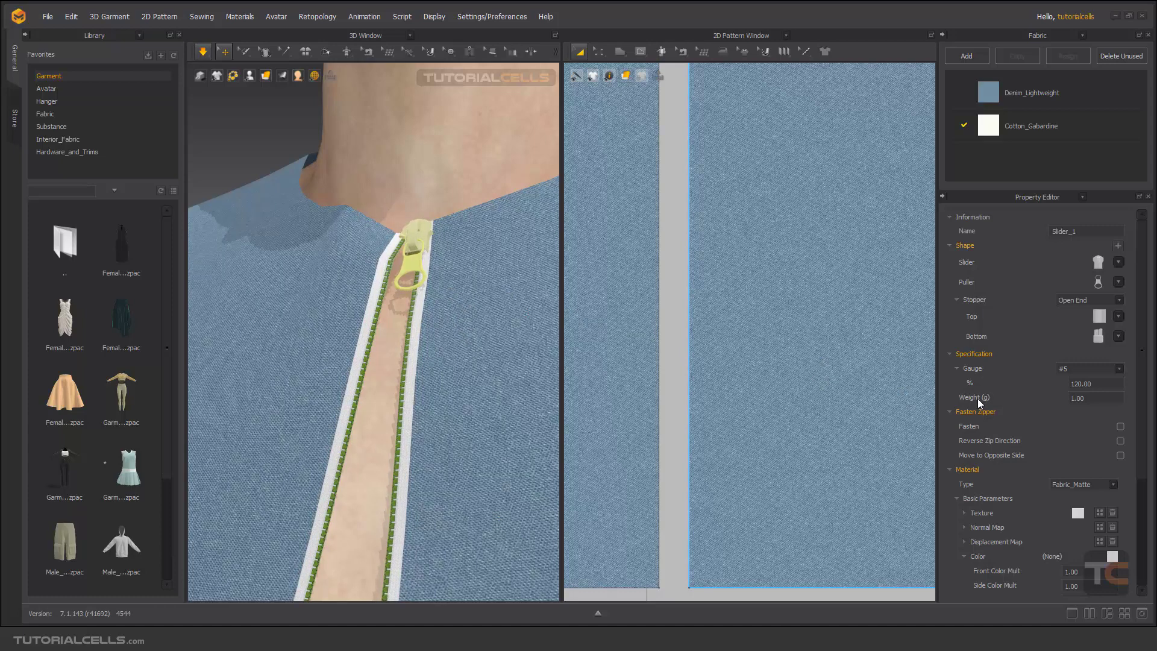
{"action": "left_click", "coordinate": [1119, 426]}
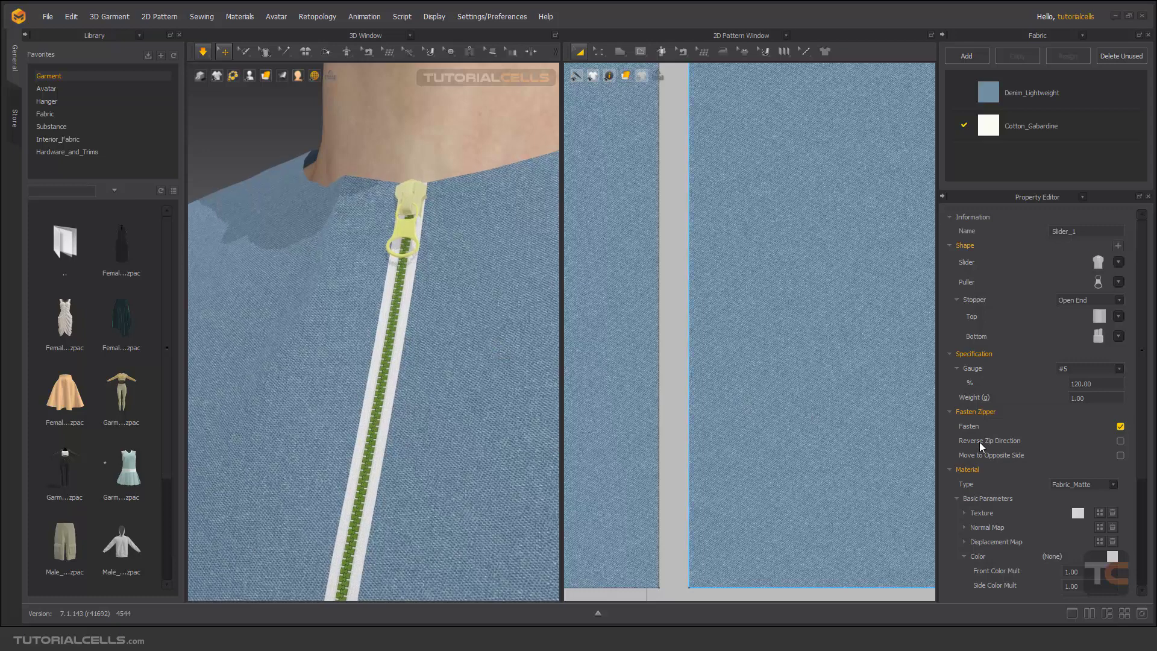
Try the reversed zip direction, check the slider at the shirt's hem, and switch the reversal off again
{"action": "left_click", "coordinate": [1120, 441]}
{"action": "scroll", "coordinate": [480, 439], "scroll_direction": "down", "scroll_amount": 8}
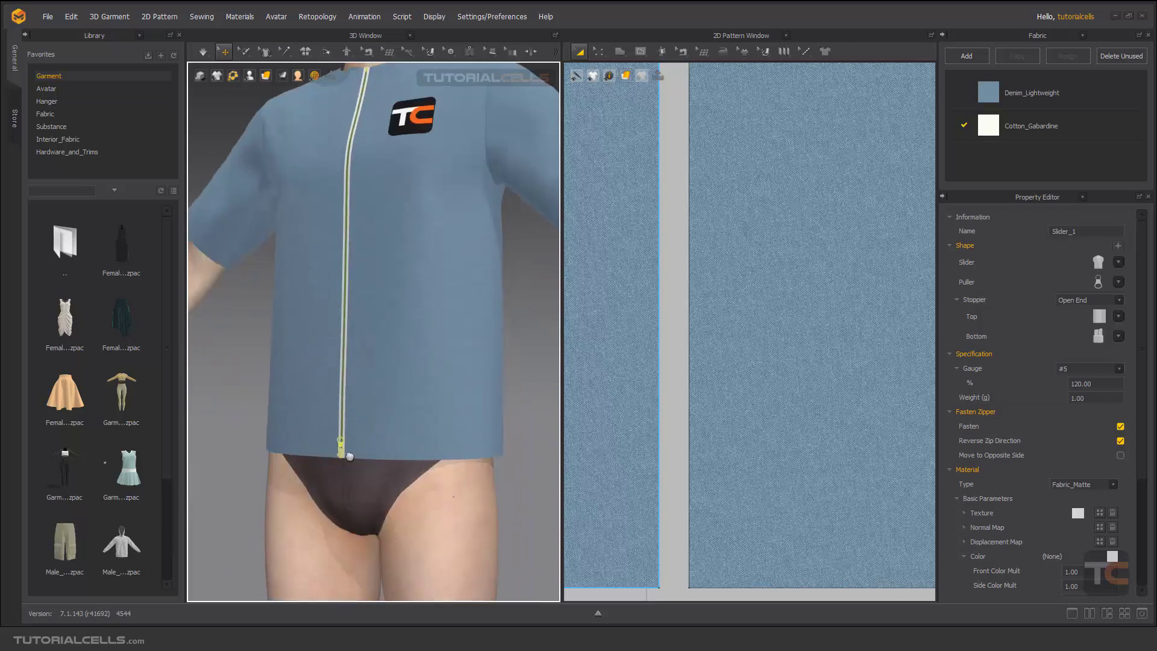
{"action": "left_click", "coordinate": [1120, 441]}
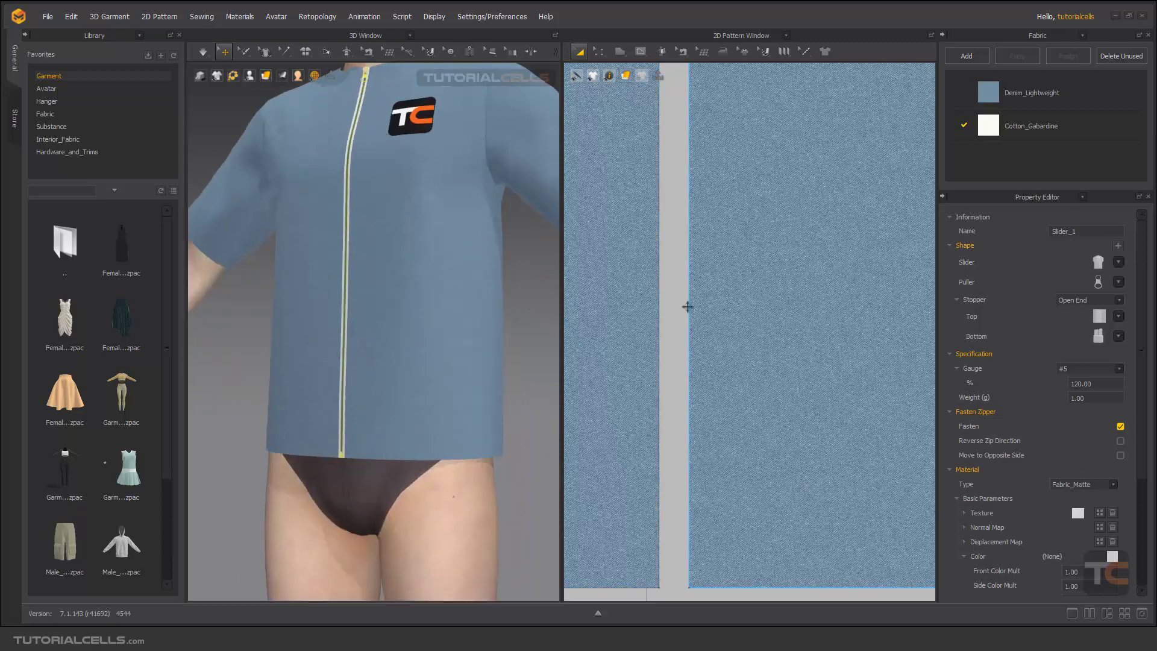
Inspect the slider at the neckline, and unfasten the zipper and simulate the garment
{"action": "middle_click_drag", "start_coordinate": [498, 251], "coordinate": [498, 411]}
{"action": "scroll", "coordinate": [352, 181], "scroll_direction": "up", "scroll_amount": 8}
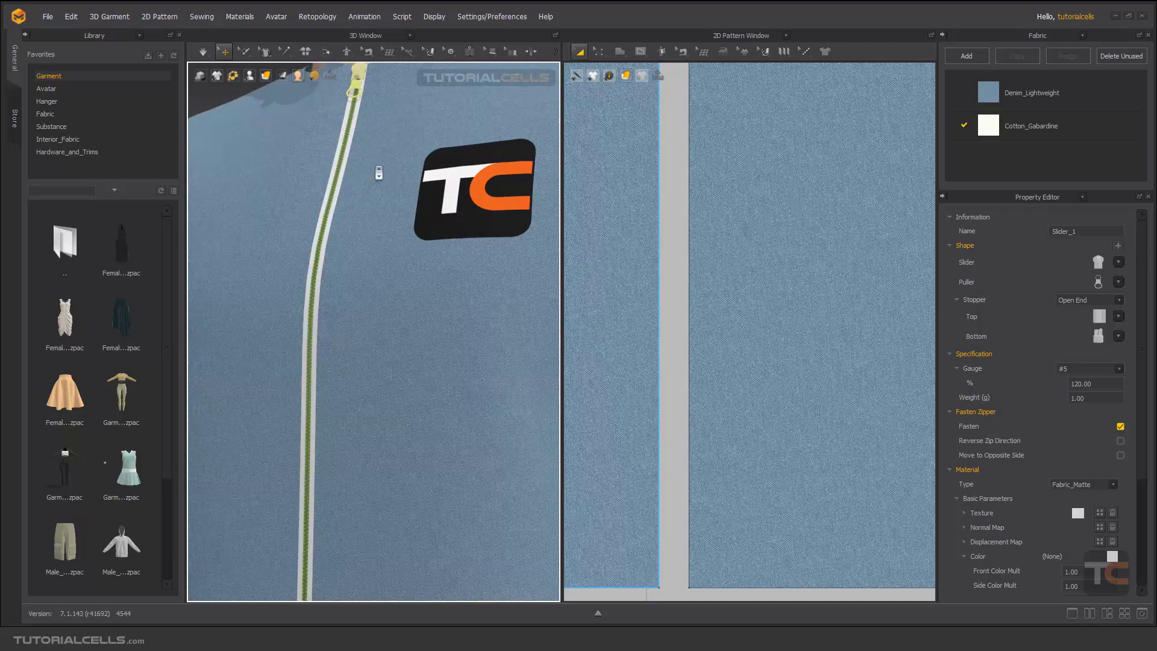
{"action": "scroll", "coordinate": [379, 173], "scroll_direction": "down", "scroll_amount": 4}
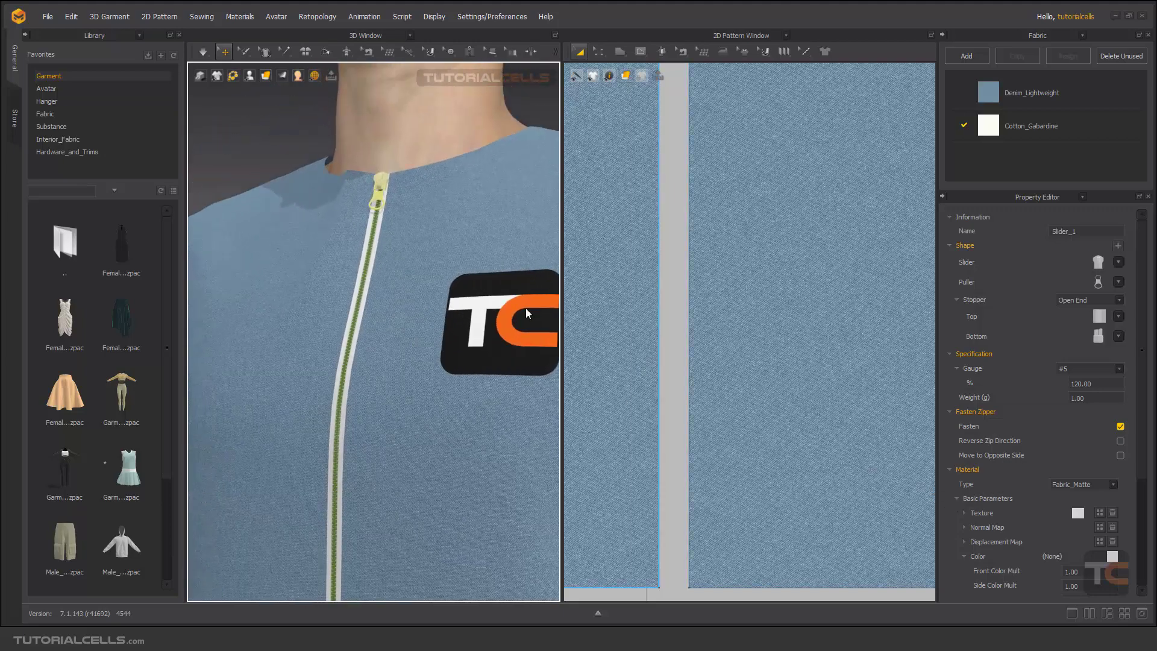
{"action": "scroll", "coordinate": [388, 181], "scroll_direction": "up", "scroll_amount": 3}
{"action": "middle_click_drag", "start_coordinate": [382, 175], "coordinate": [372, 260]}
{"action": "left_click", "coordinate": [1120, 426]}
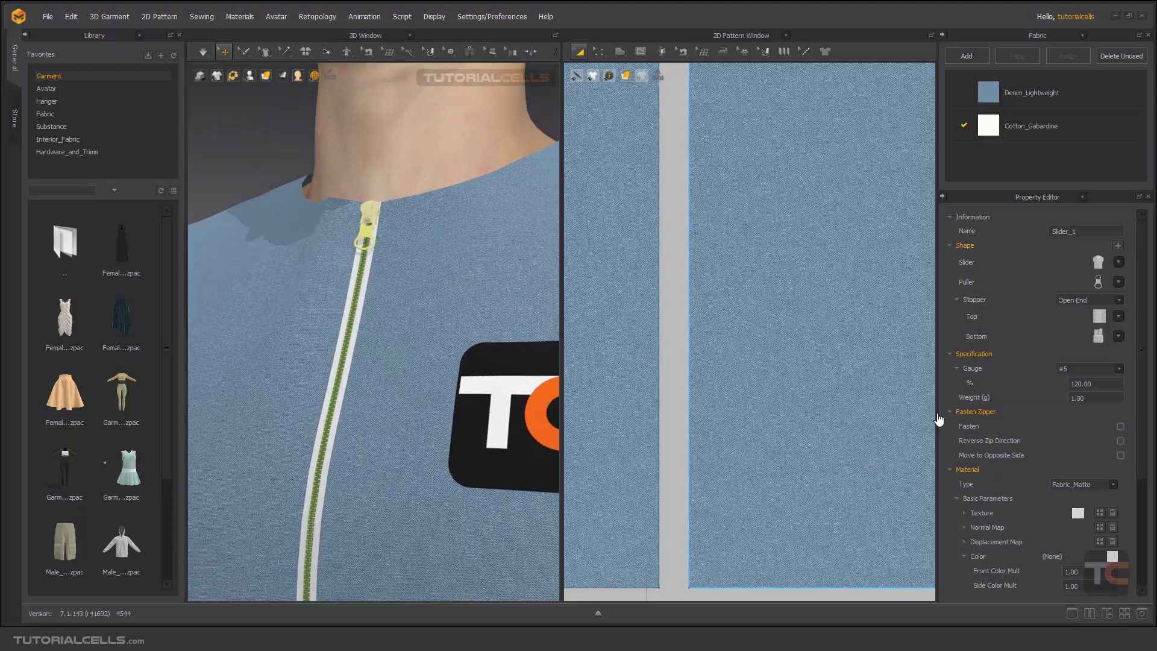
{"action": "key", "text": "space"}
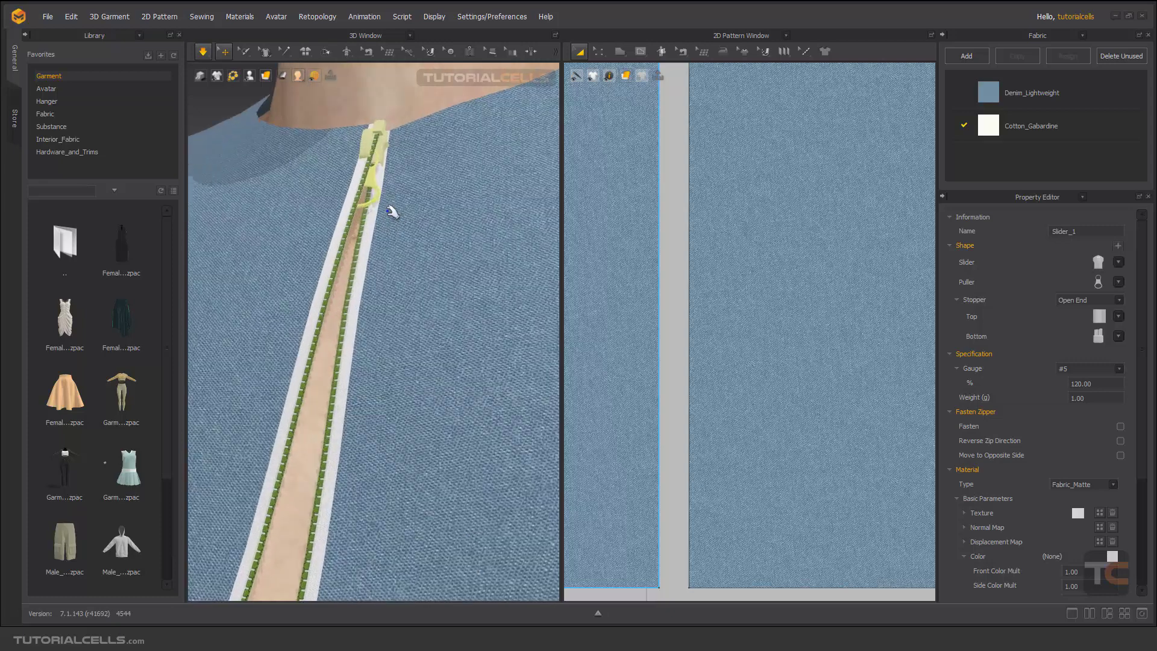
Slide the slider down the open zipper to the upper chest, and move it to the opposite side with the zipper fastened
{"action": "key", "text": "space"}
{"action": "left_click", "coordinate": [384, 154]}
{"action": "left_click_drag", "start_coordinate": [384, 154], "coordinate": [339, 381]}
{"action": "key", "text": "space"}
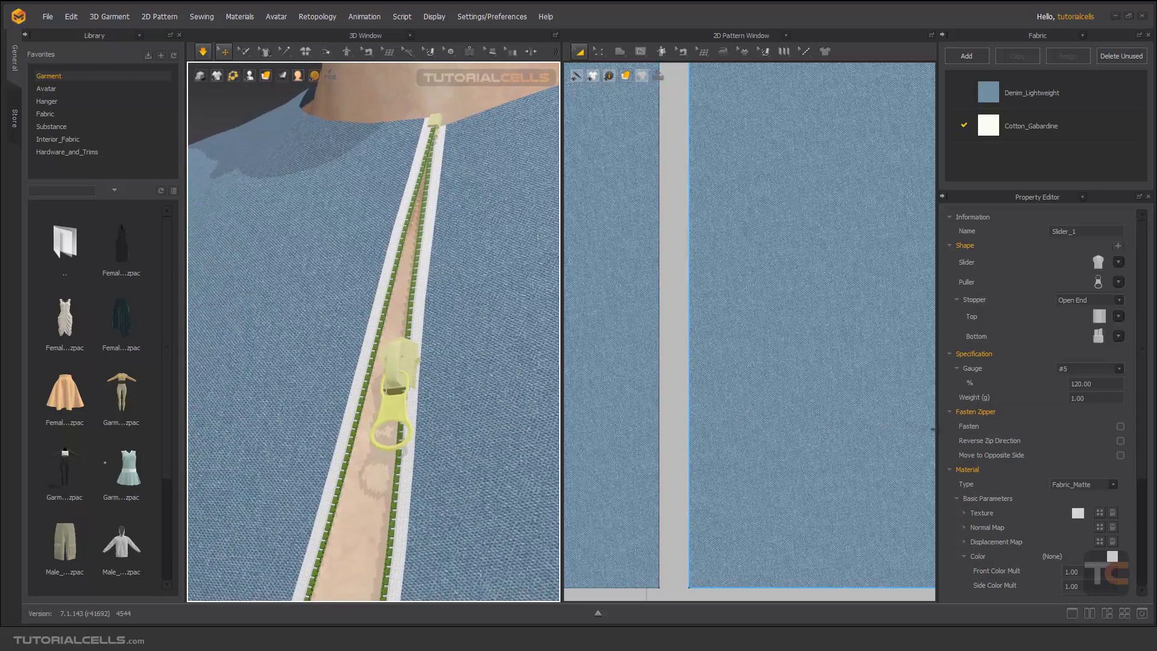
{"action": "left_click", "coordinate": [1120, 455]}
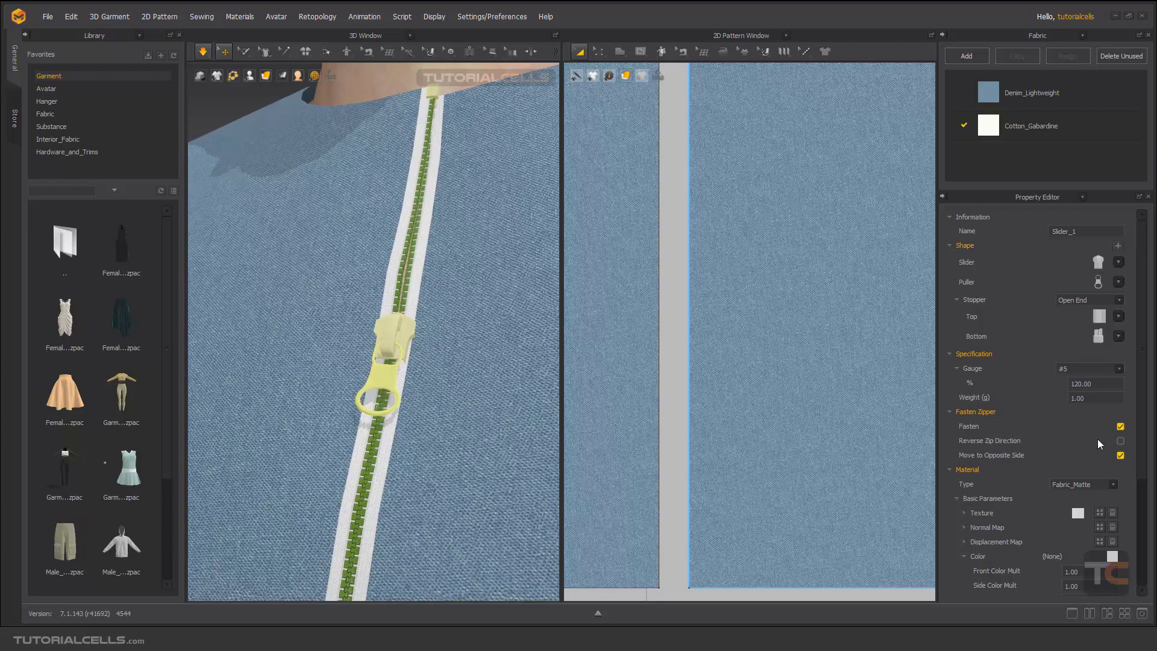
Set the zipper slider's material type to Metal, and select only the slider body to review its metal material parameters
{"action": "scroll", "coordinate": [975, 476], "scroll_direction": "down", "scroll_amount": 3}
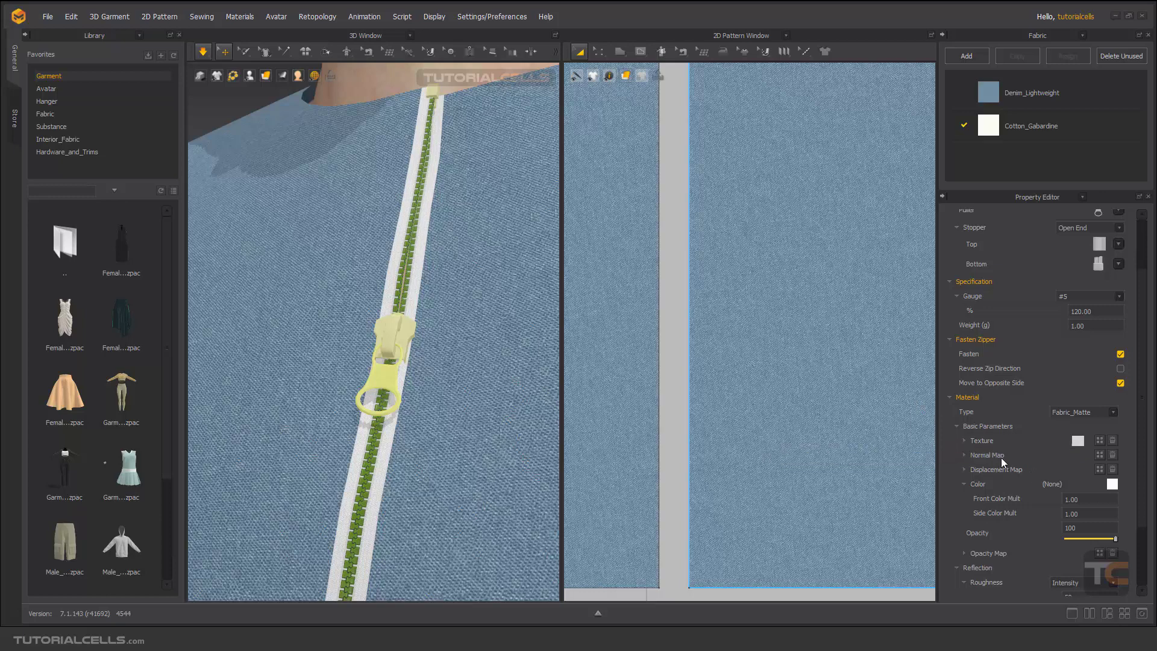
{"action": "left_click", "coordinate": [1070, 411]}
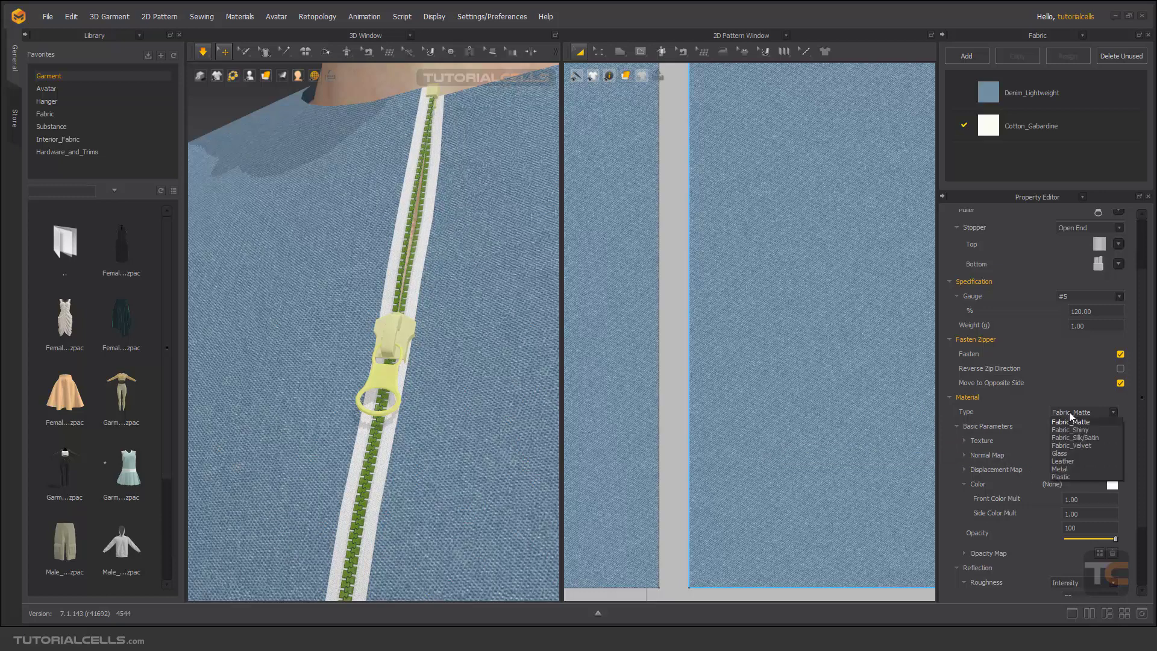
{"action": "left_click", "coordinate": [1055, 468]}
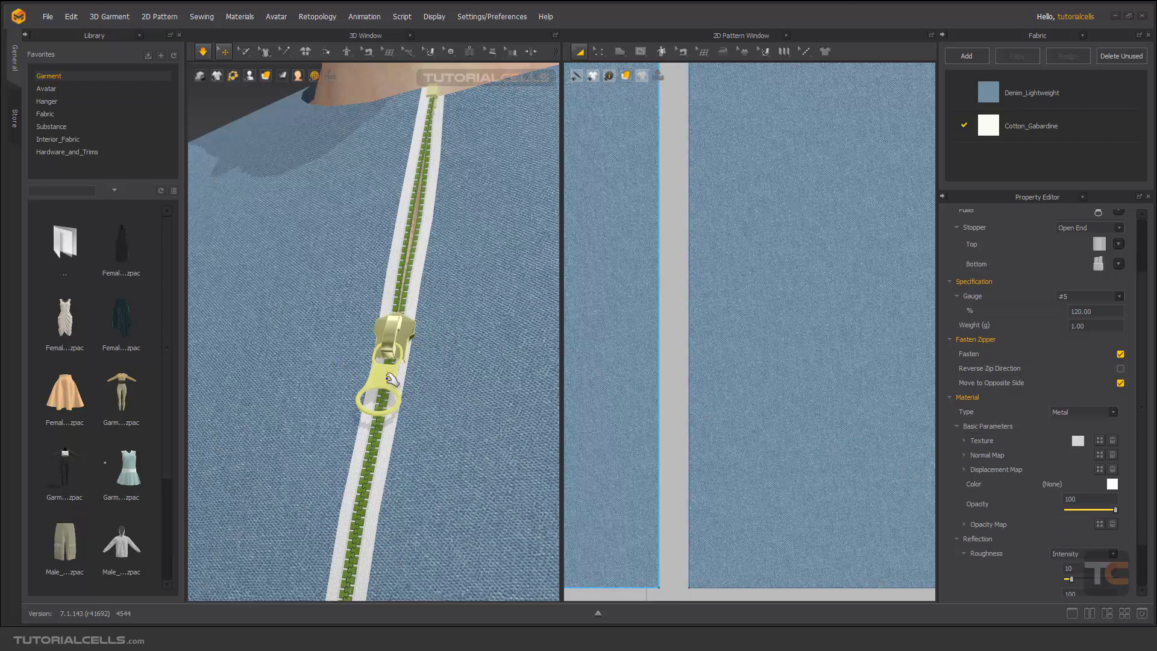
{"action": "left_click", "coordinate": [402, 335]}
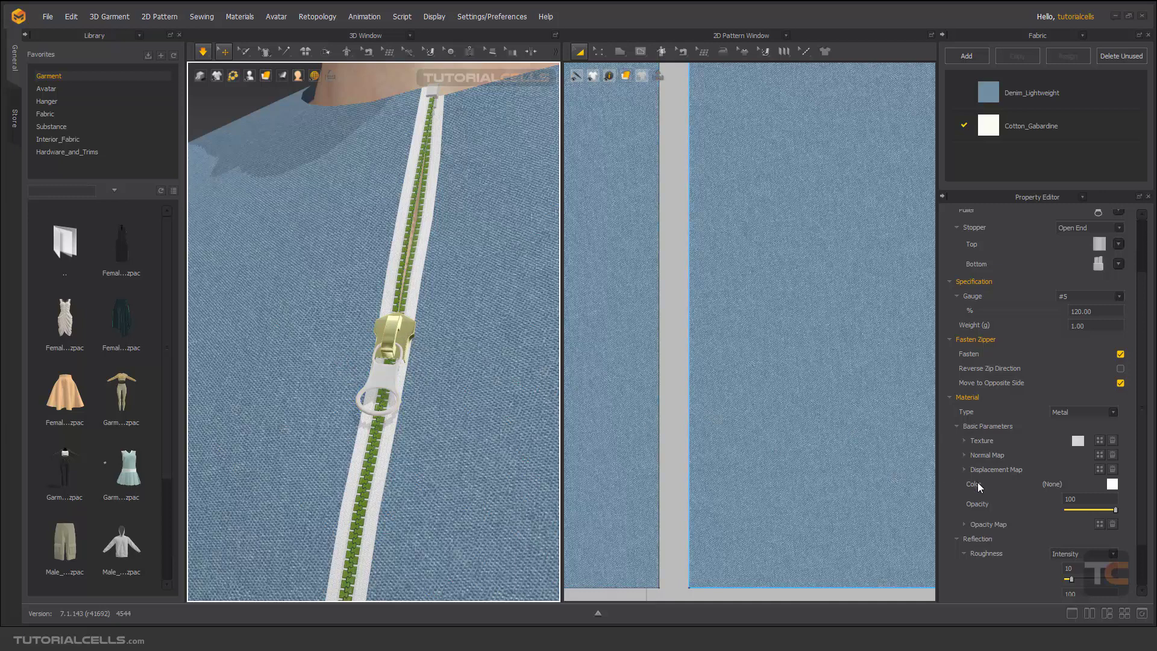
{"action": "scroll", "coordinate": [991, 492], "scroll_direction": "down", "scroll_amount": 2}
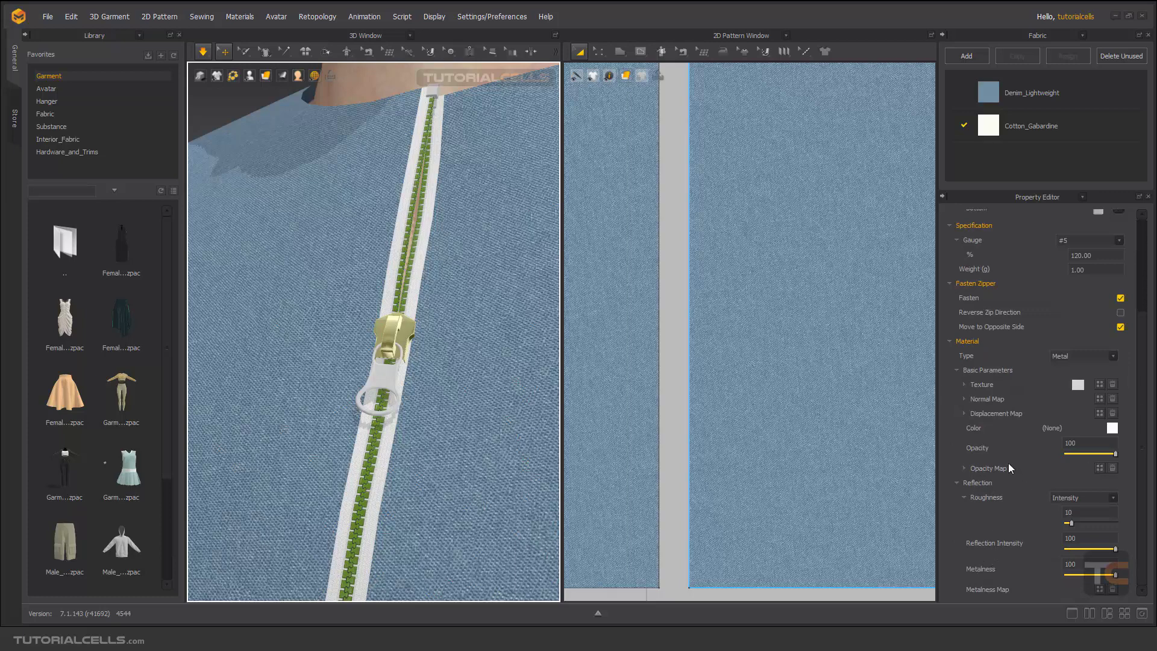
{"action": "scroll", "coordinate": [1010, 461], "scroll_direction": "up", "scroll_amount": 5}
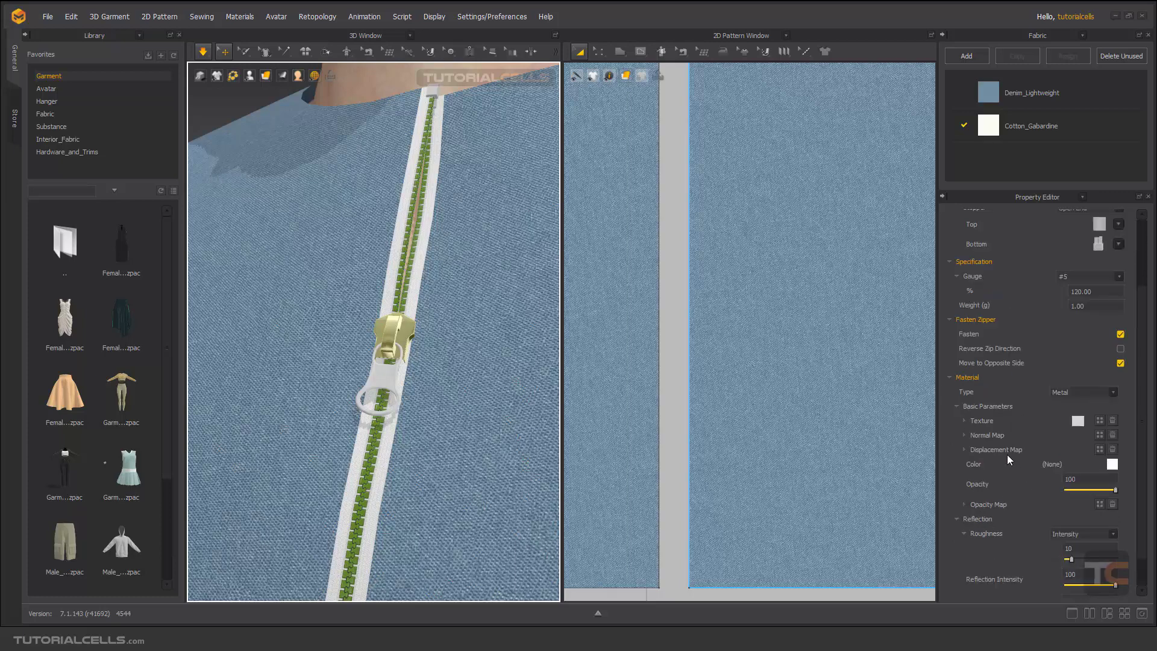